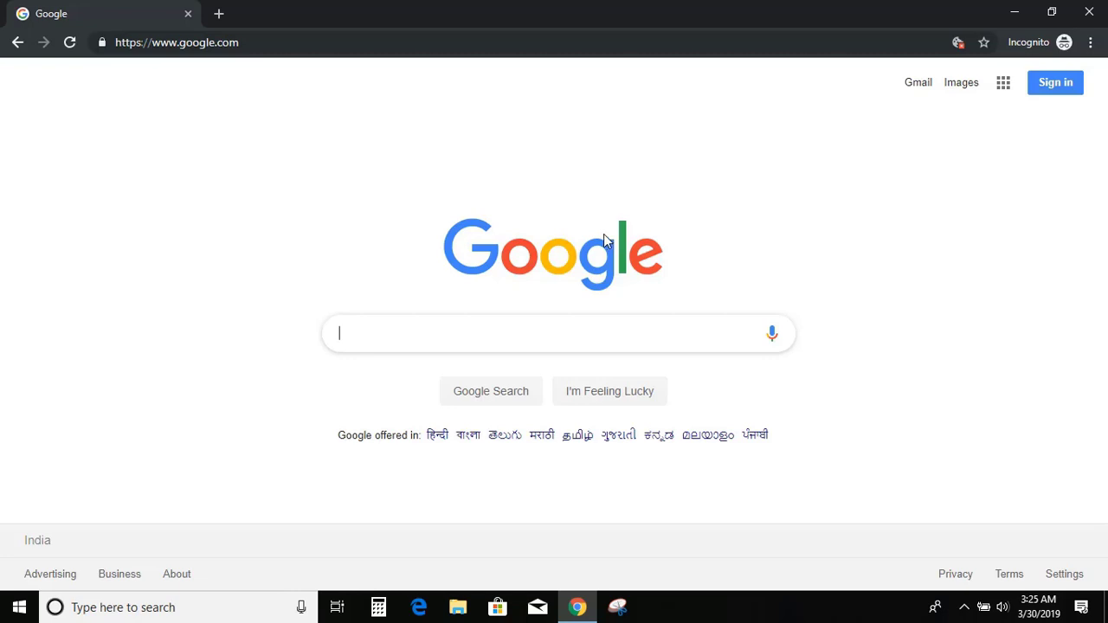
- Search Google for 'freepik' using the autocomplete suggestion
{"action": "left_click", "coordinate": [384, 341]}
{"action": "type", "text": "ree"}
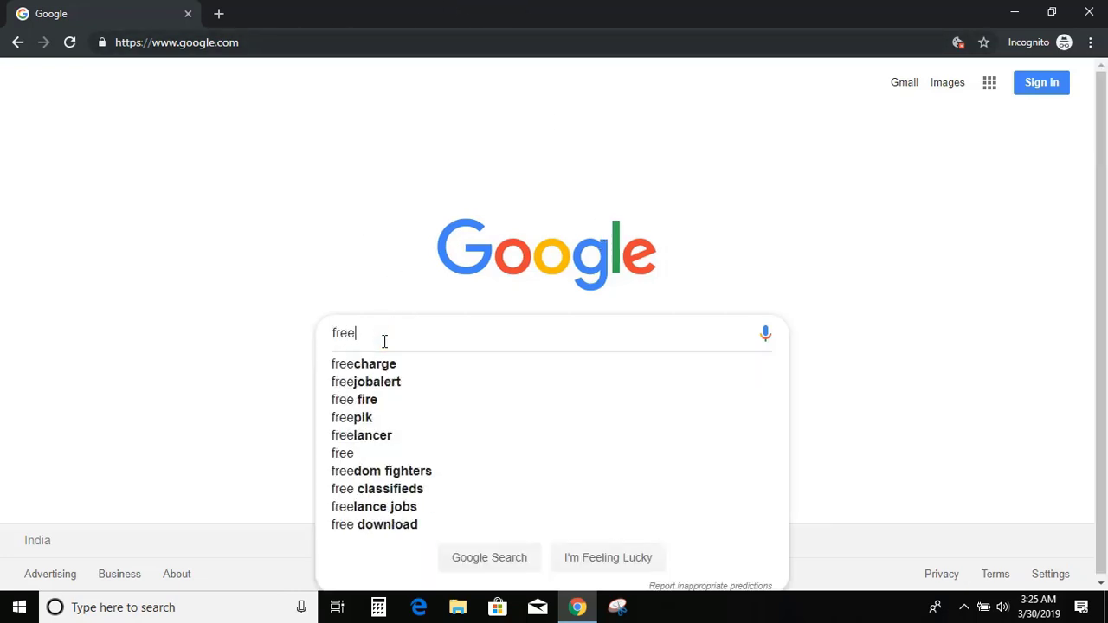
{"action": "type", "text": "pi"}
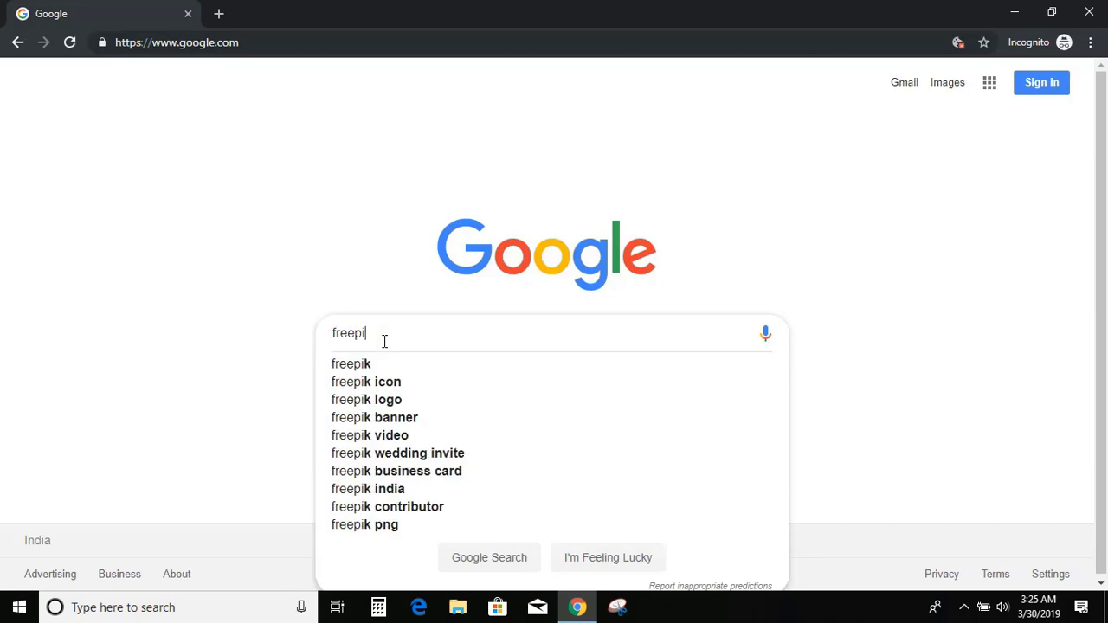
{"action": "left_click", "coordinate": [358, 366]}
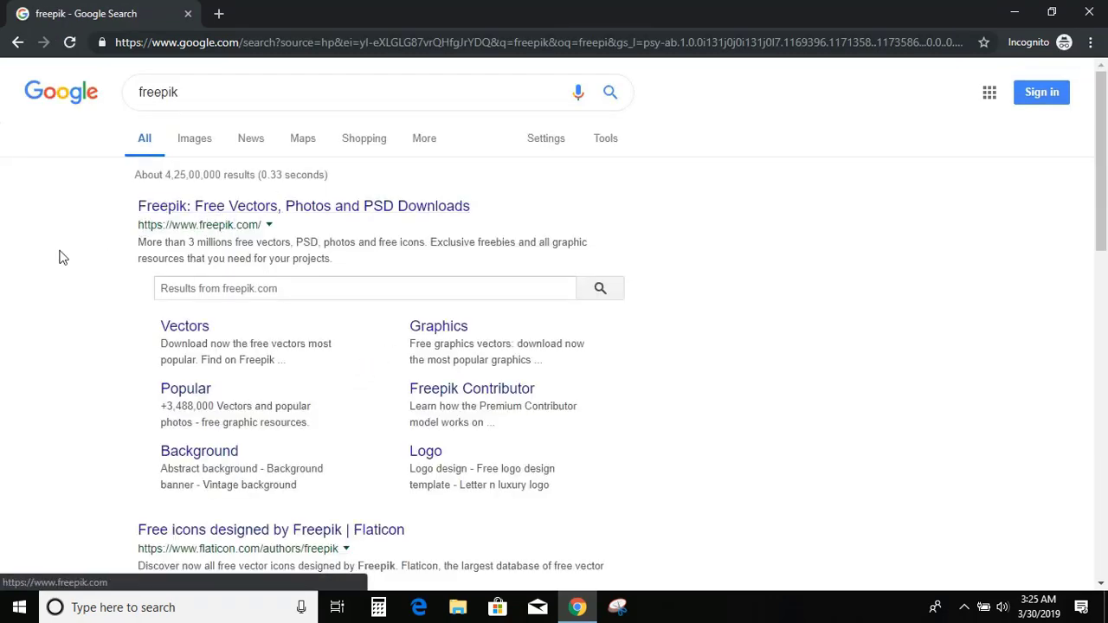
- Open the Freepik site and search it for 'tree'
{"action": "left_click", "coordinate": [217, 208]}
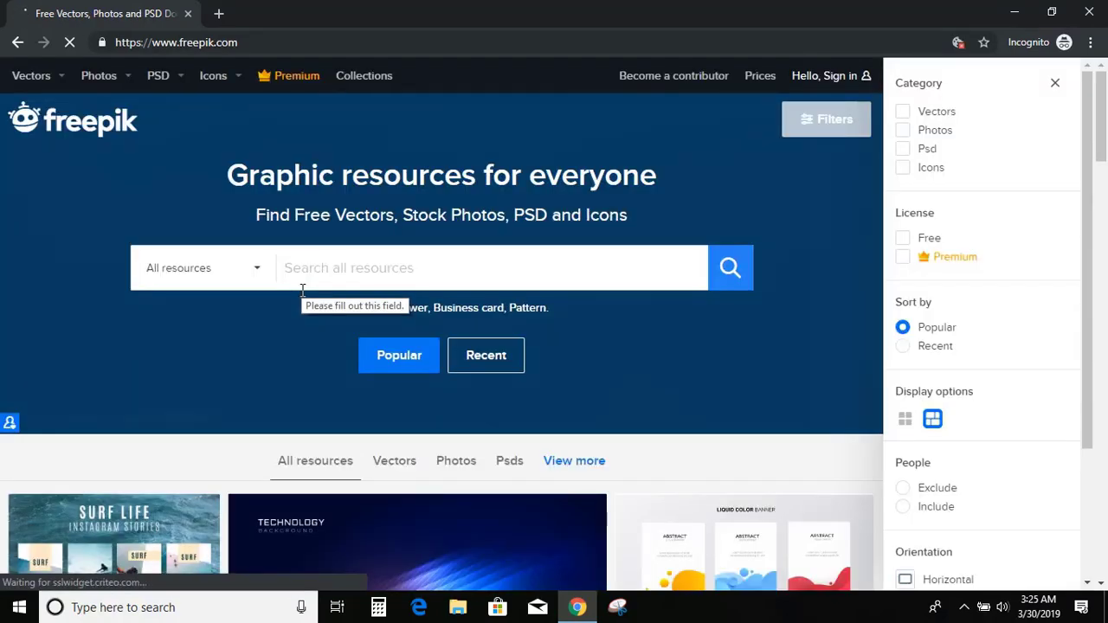
{"action": "scroll", "coordinate": [484, 368], "scroll_direction": "down", "scroll_amount": 2}
{"action": "scroll", "coordinate": [485, 370], "scroll_direction": "up", "scroll_amount": 2}
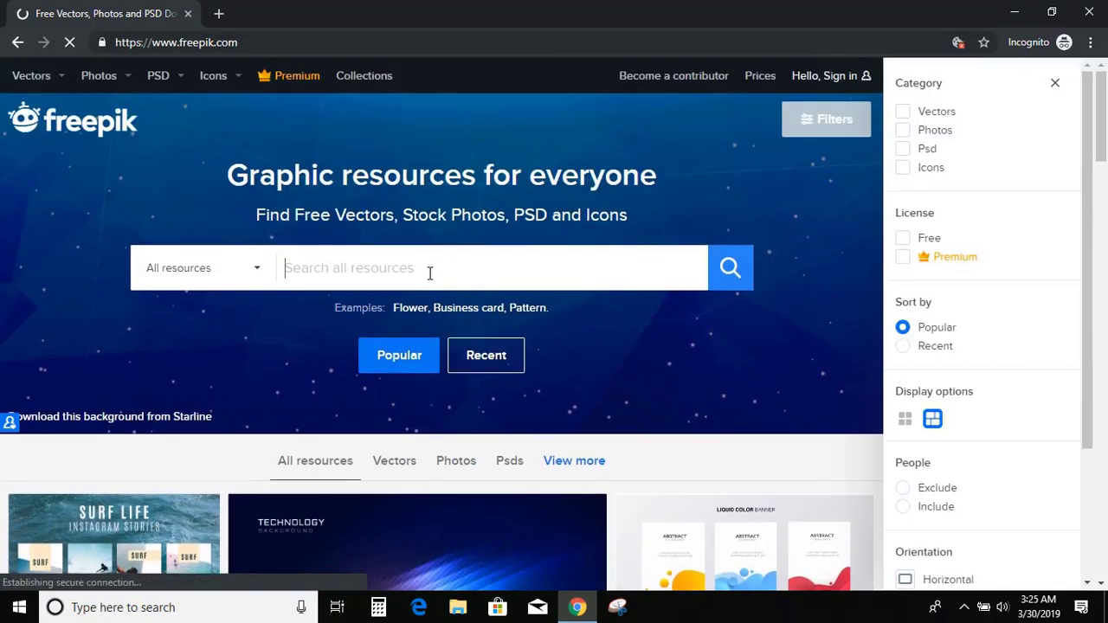
{"action": "left_click", "coordinate": [355, 266]}
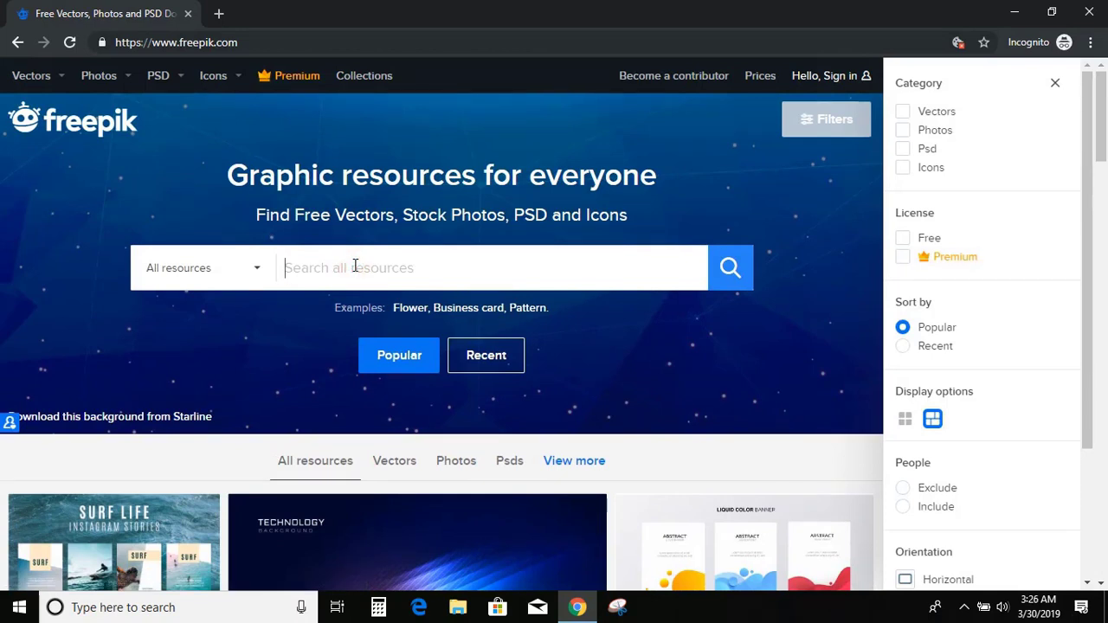
{"action": "type", "text": "tr"}
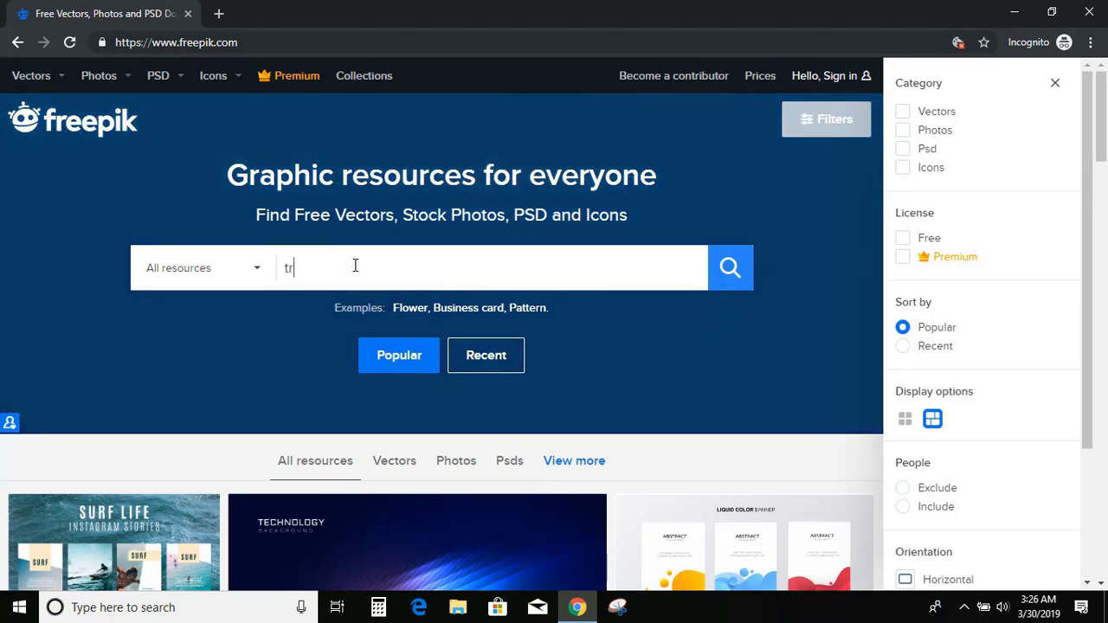
{"action": "type", "text": "ee"}
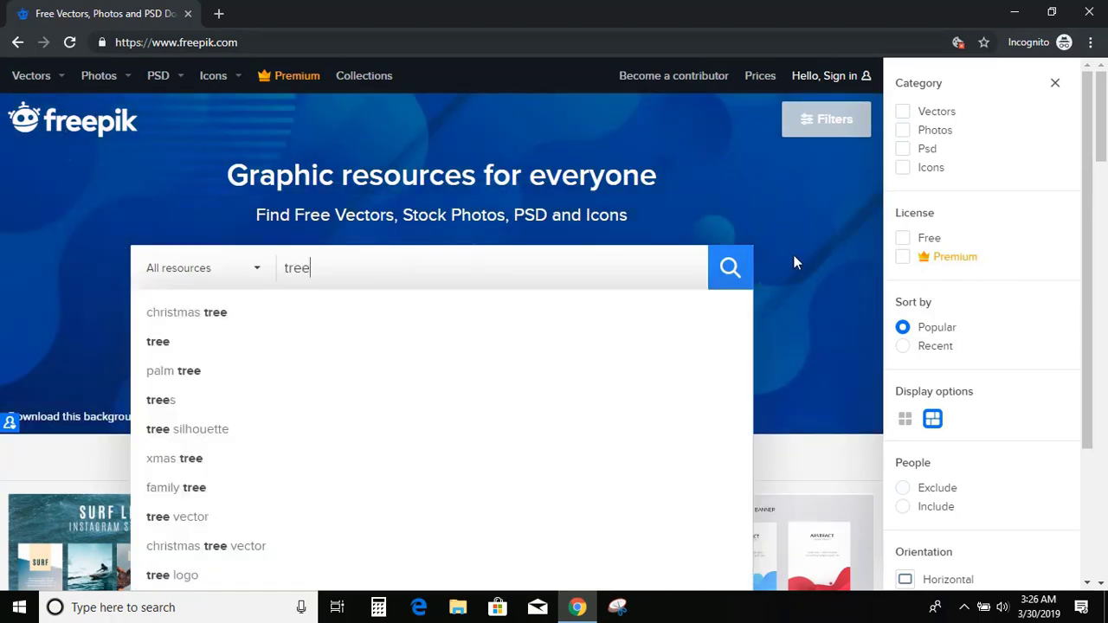
{"action": "left_click", "coordinate": [731, 268]}
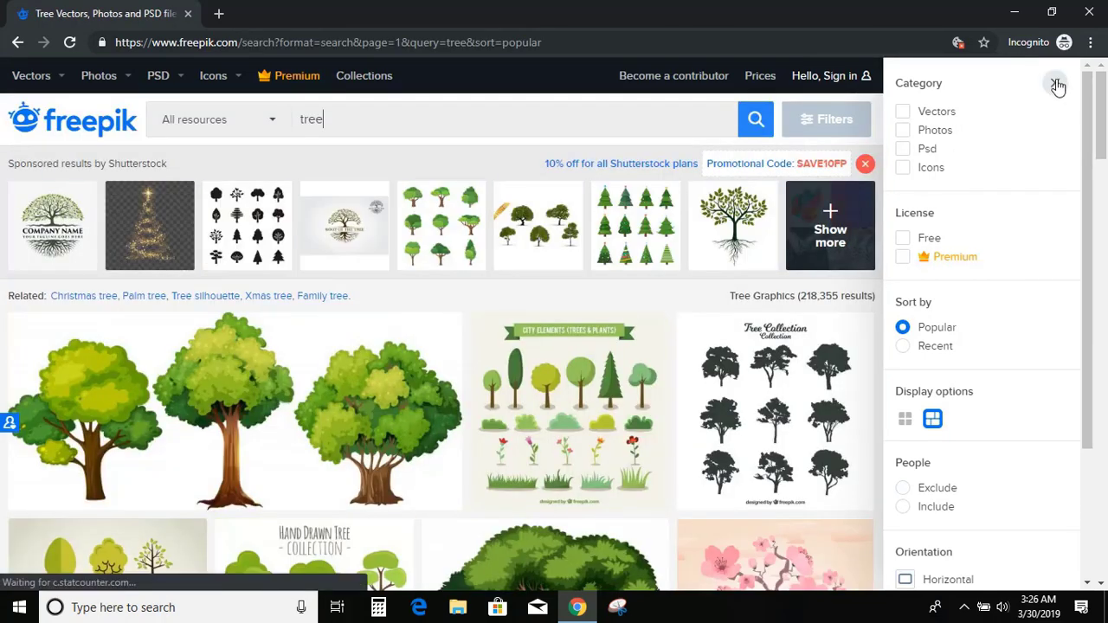
- Hide the Filters panel and advance to page 3 of the tree results
{"action": "left_click", "coordinate": [1054, 82]}
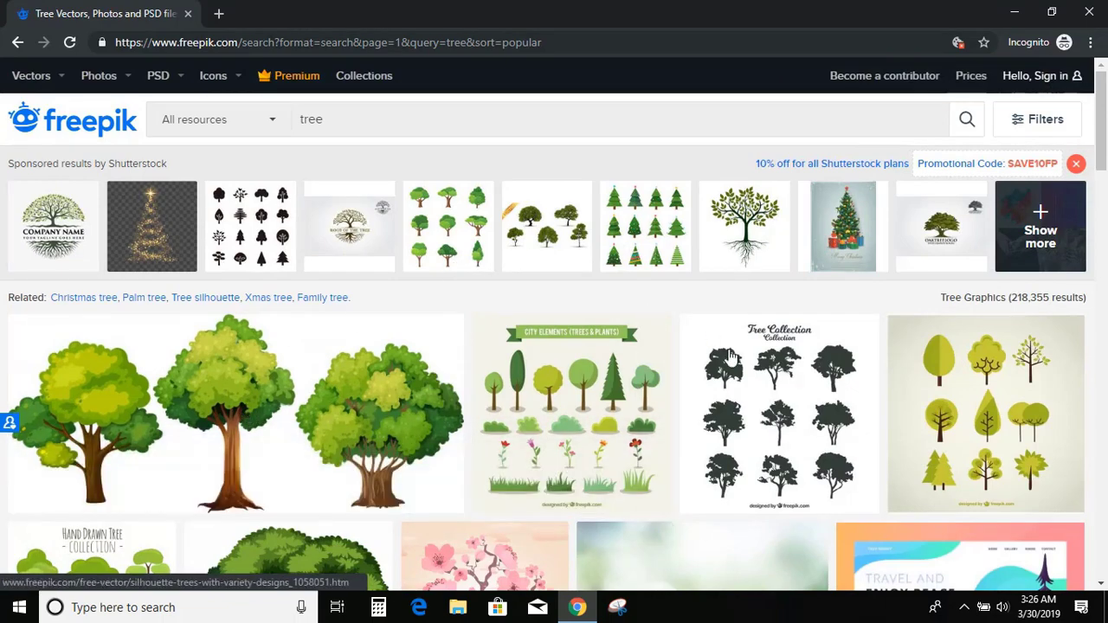
{"action": "scroll", "coordinate": [519, 372], "scroll_direction": "down", "scroll_amount": 2}
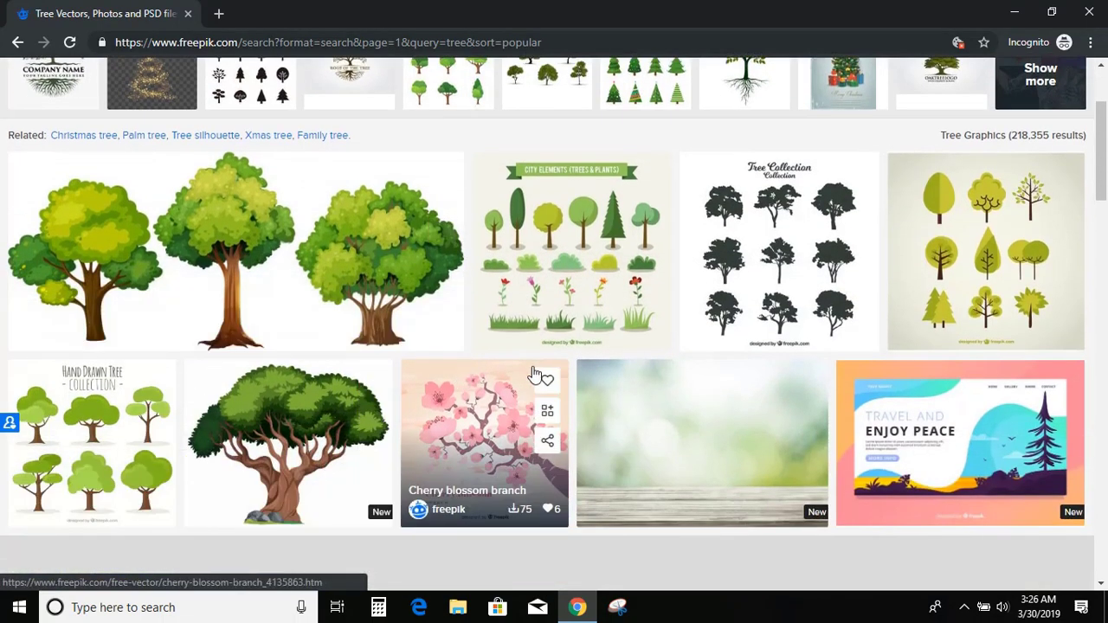
{"action": "scroll", "coordinate": [533, 372], "scroll_direction": "down", "scroll_amount": 3}
{"action": "scroll", "coordinate": [600, 331], "scroll_direction": "down", "scroll_amount": 1}
{"action": "scroll", "coordinate": [539, 344], "scroll_direction": "down", "scroll_amount": 3}
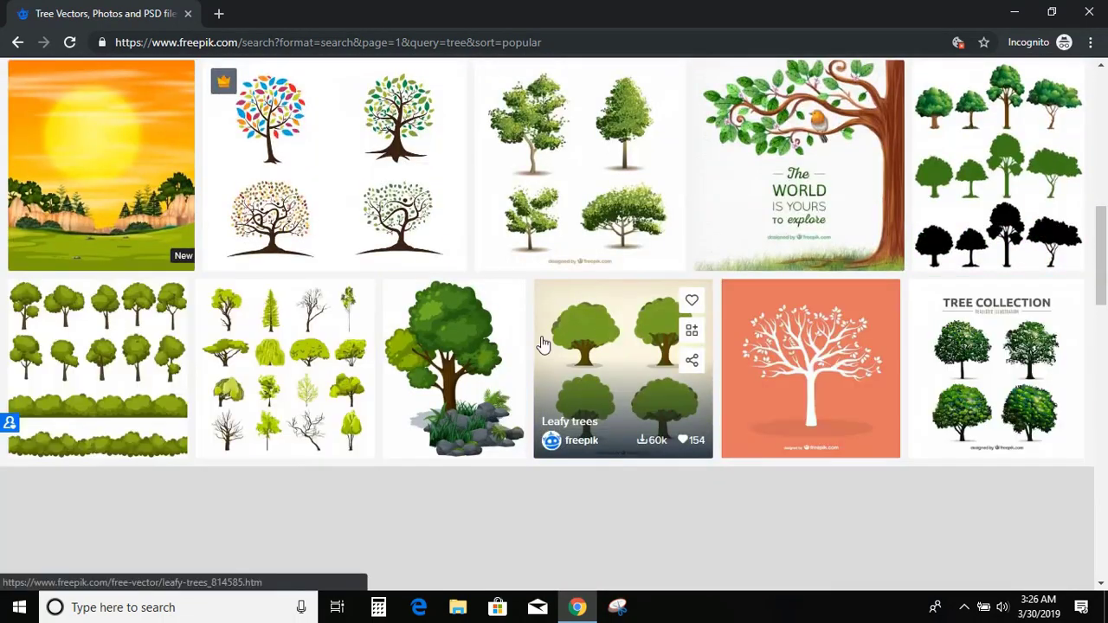
{"action": "scroll", "coordinate": [522, 342], "scroll_direction": "down", "scroll_amount": 4}
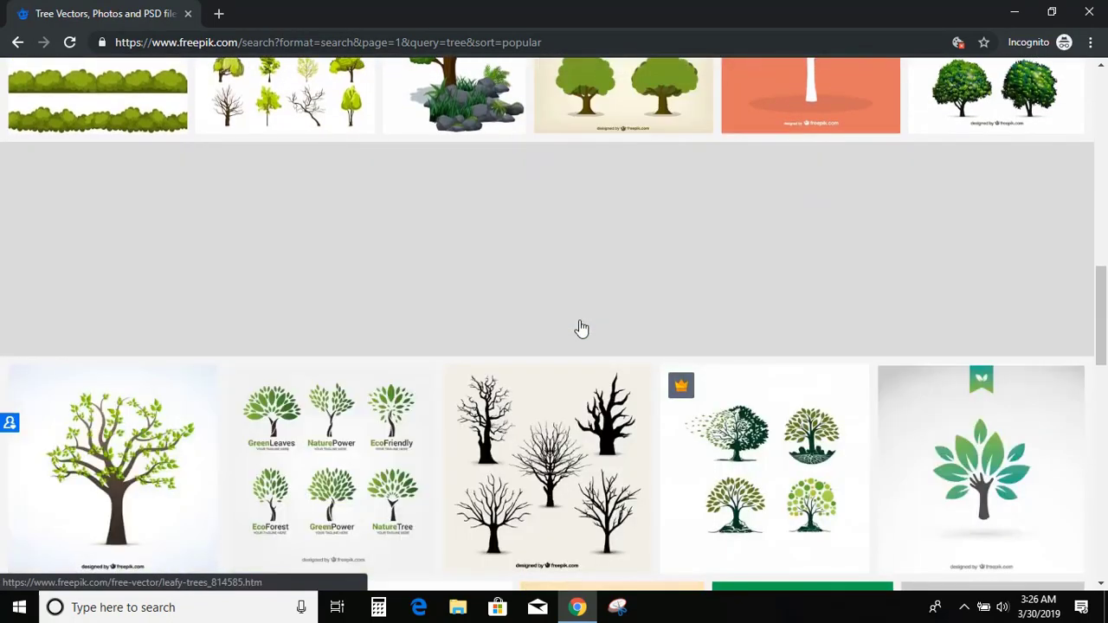
{"action": "scroll", "coordinate": [580, 329], "scroll_direction": "down", "scroll_amount": 3}
{"action": "scroll", "coordinate": [580, 327], "scroll_direction": "down", "scroll_amount": 3}
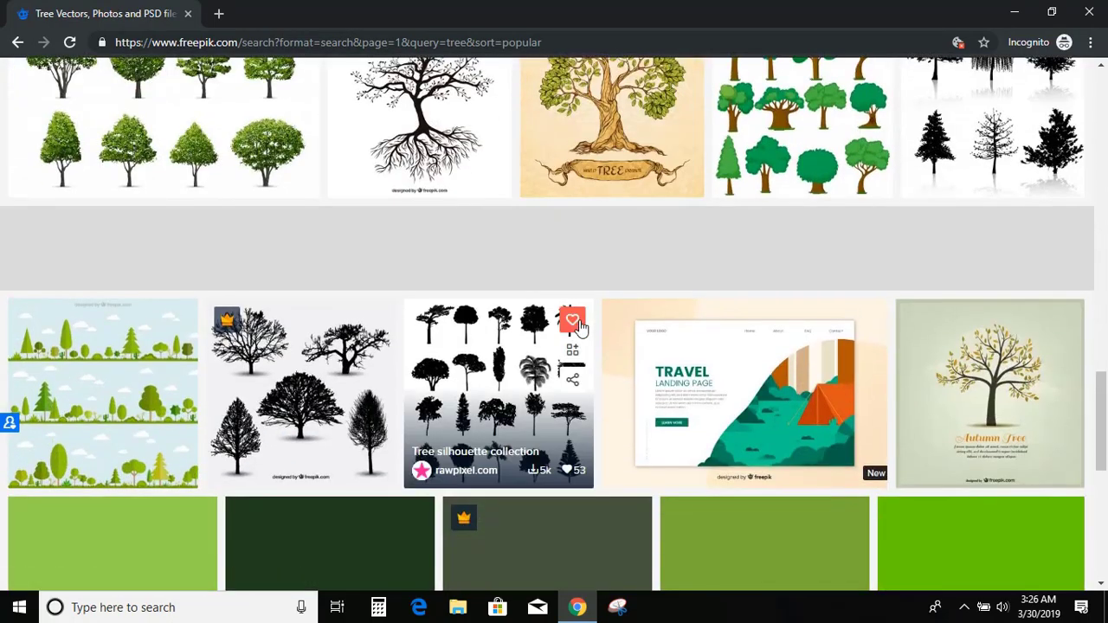
{"action": "scroll", "coordinate": [582, 329], "scroll_direction": "down", "scroll_amount": 3}
{"action": "scroll", "coordinate": [582, 329], "scroll_direction": "down", "scroll_amount": 1}
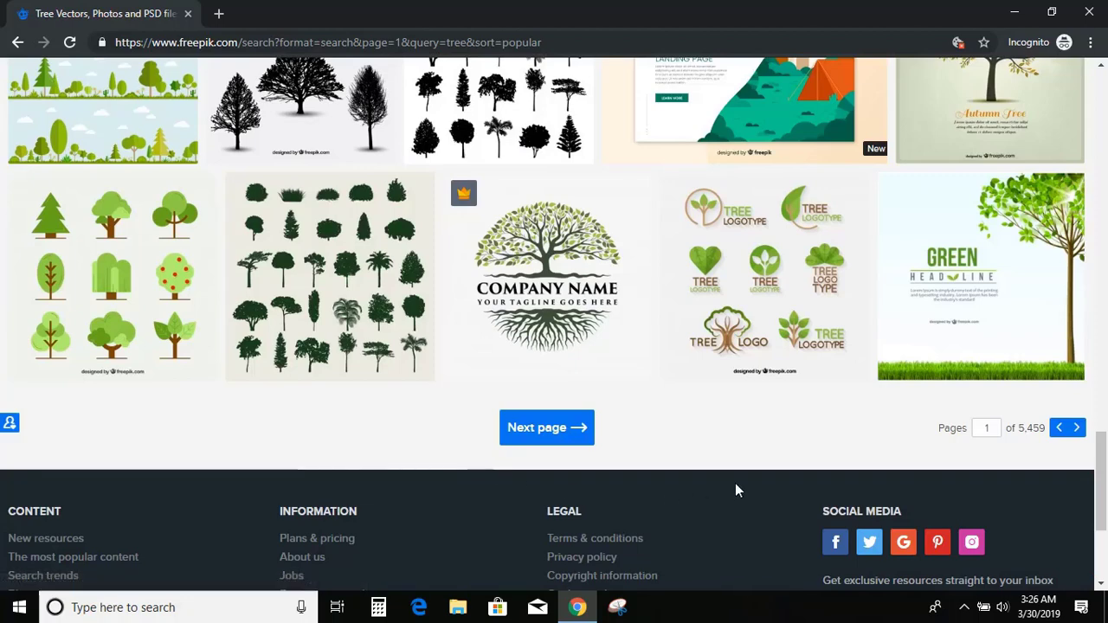
{"action": "left_click", "coordinate": [562, 430]}
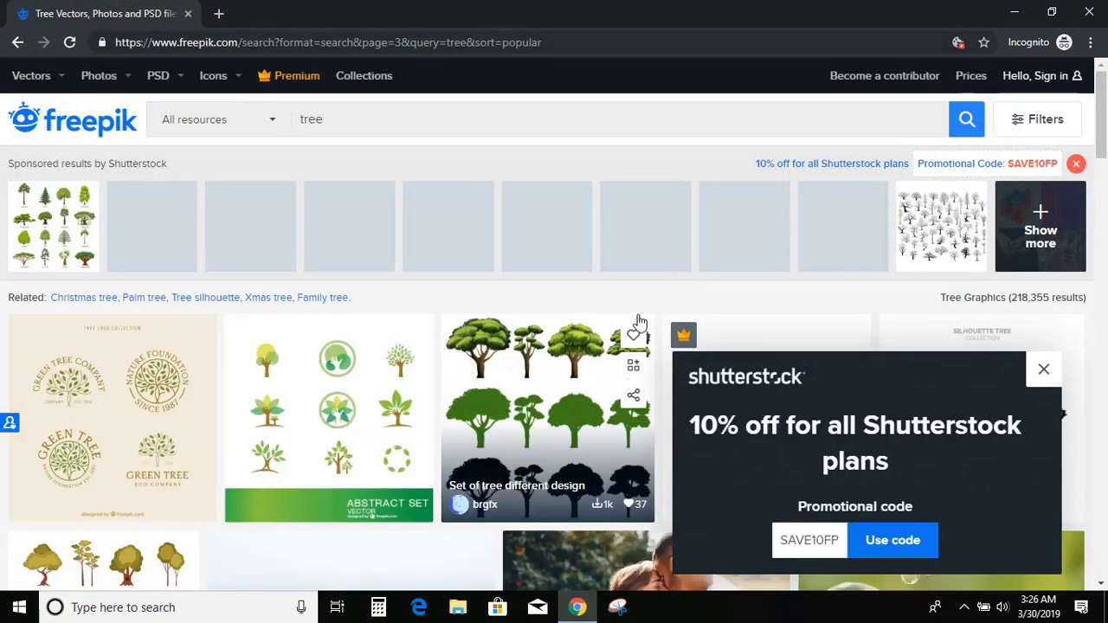
{"action": "scroll", "coordinate": [437, 314], "scroll_direction": "down", "scroll_amount": 2}
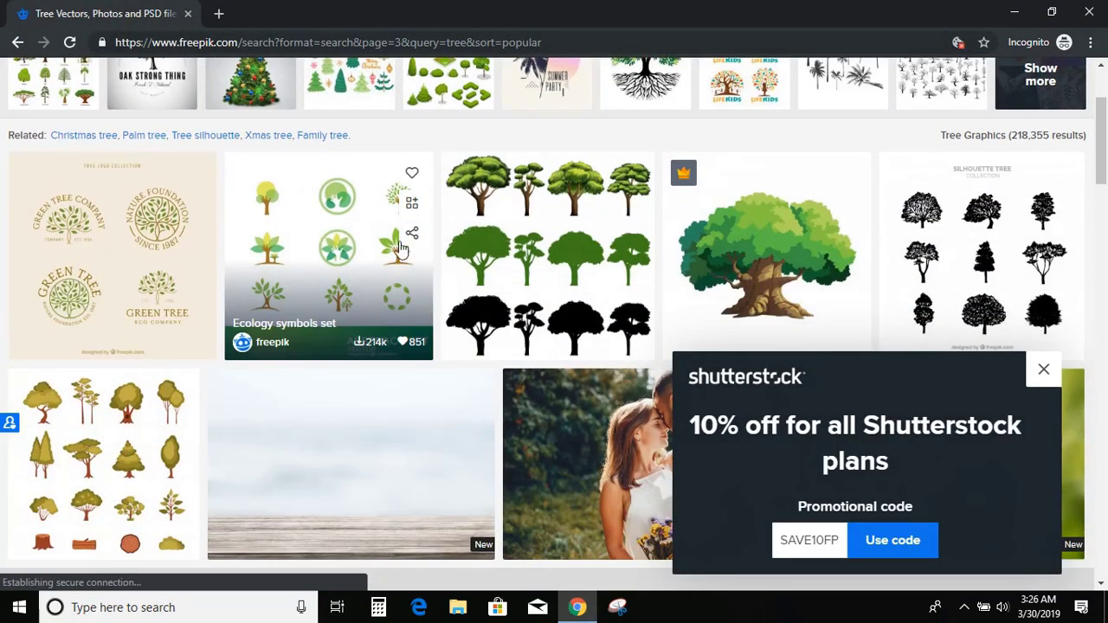
- Free-download the Ecology symbols set vector as Ecology-symbols-set.zip, dismissing the promo and attribution reminder
{"action": "left_click", "coordinate": [344, 250]}
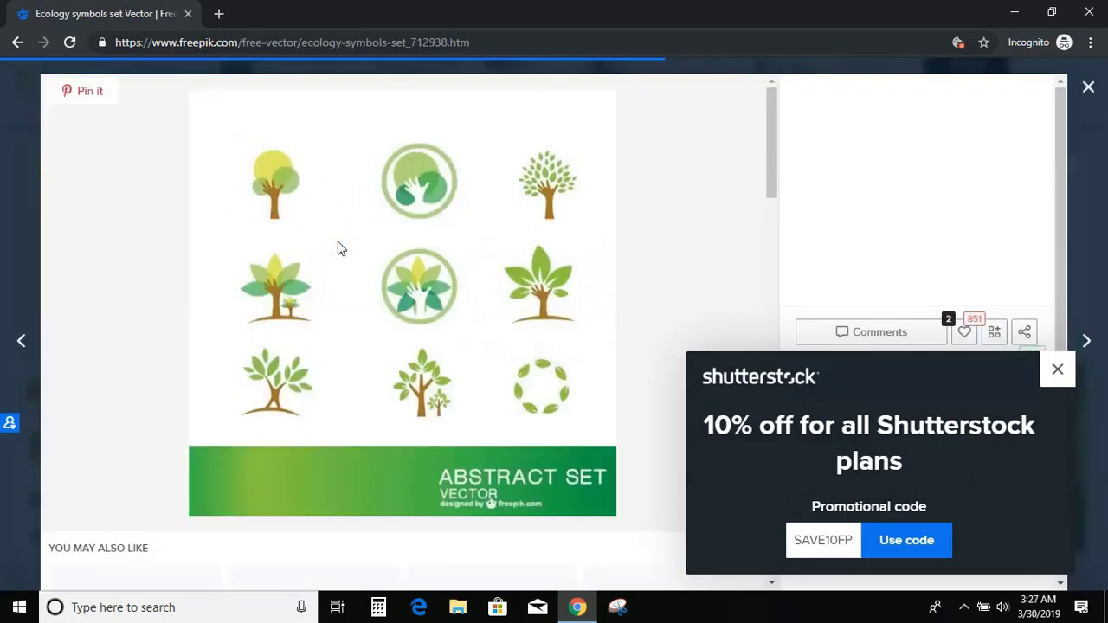
{"action": "left_click", "coordinate": [1057, 369]}
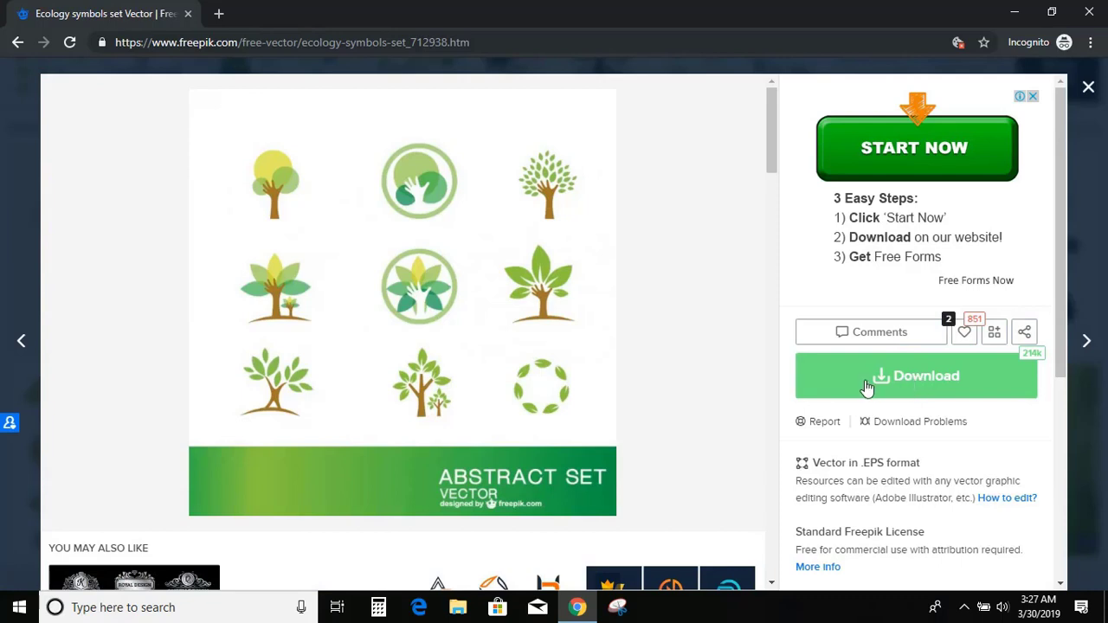
{"action": "left_click", "coordinate": [913, 376]}
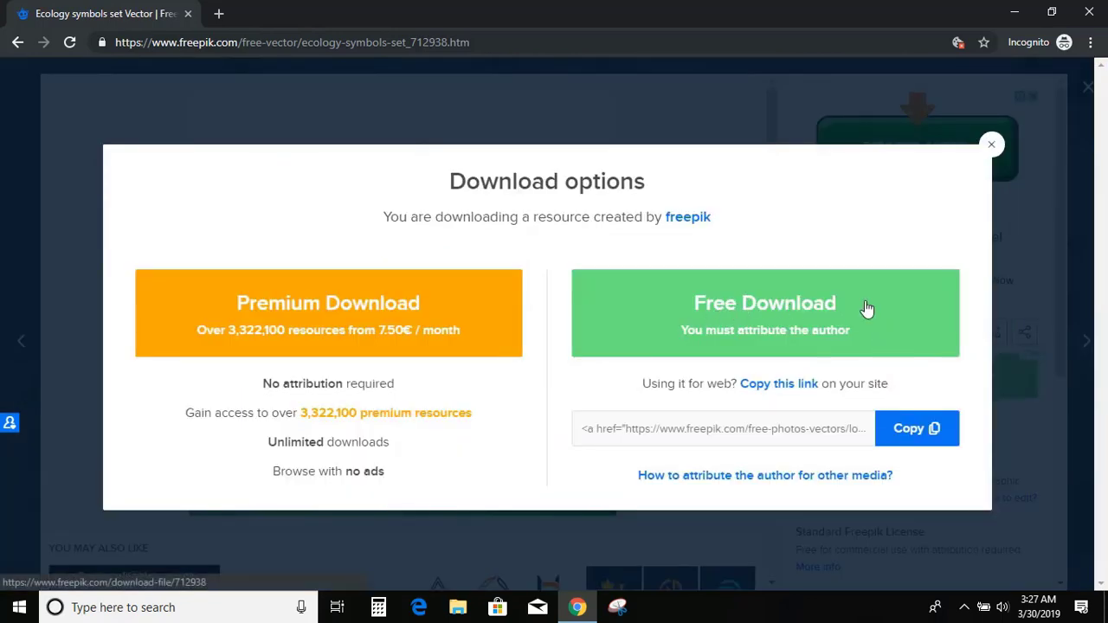
{"action": "left_click", "coordinate": [759, 315]}
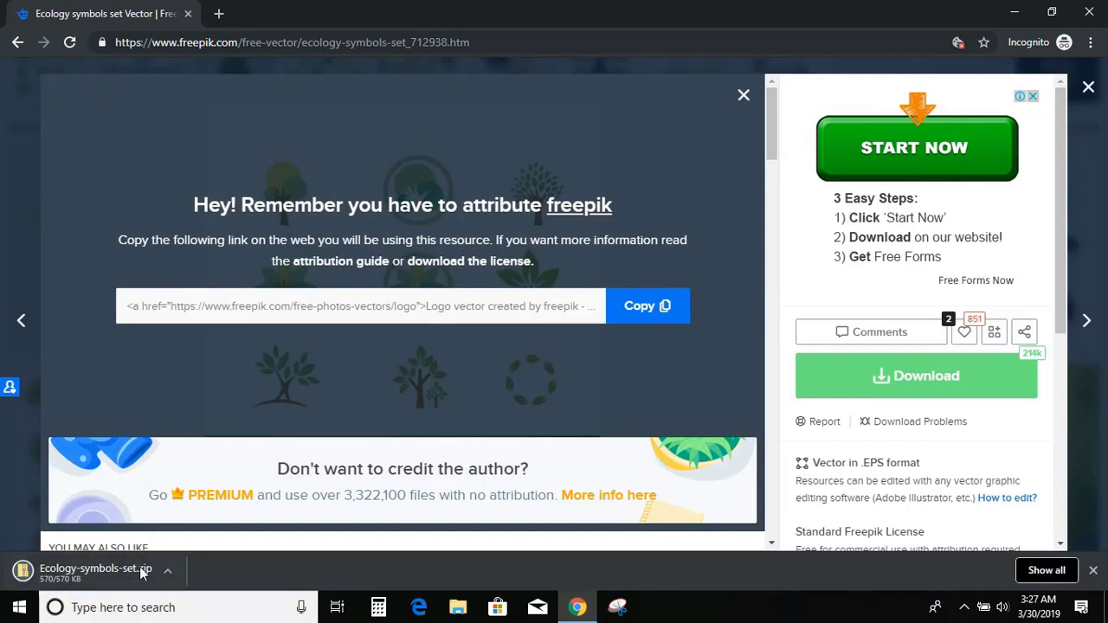
{"action": "left_click", "coordinate": [1088, 87]}
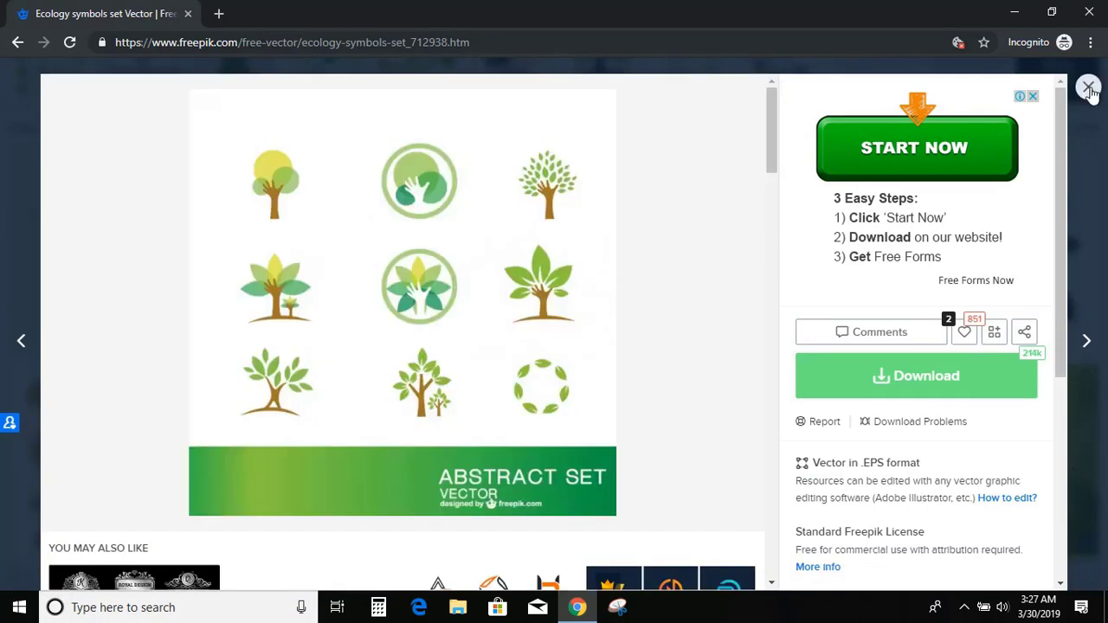
{"action": "mouse_move", "coordinate": [571, 291]}
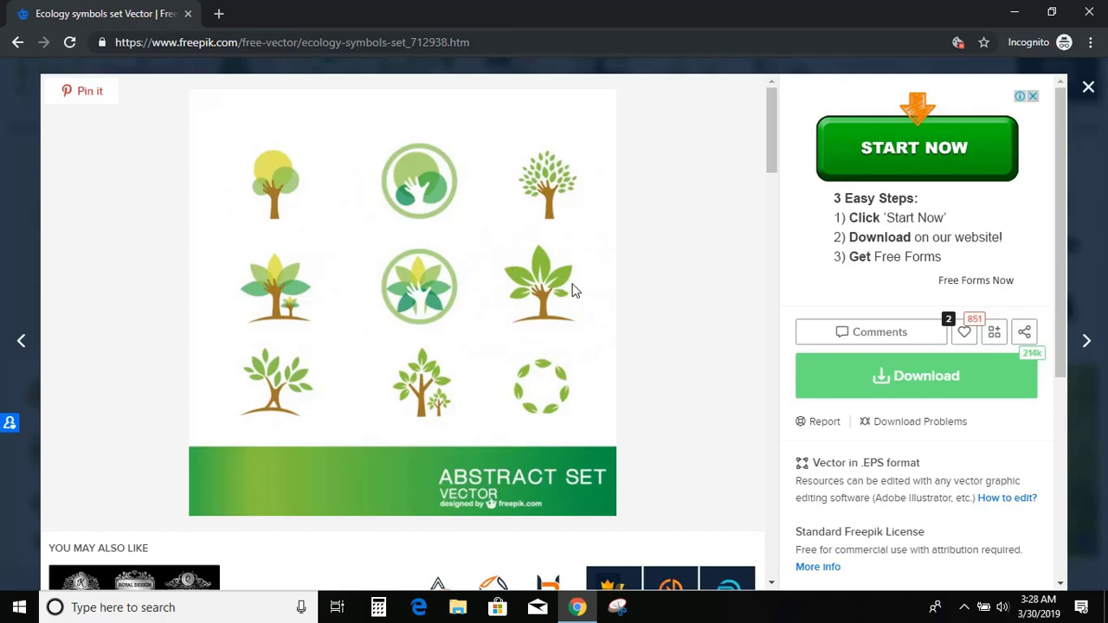
- Close the tree preview and search Freepik for family illustrations
{"action": "left_click", "coordinate": [1088, 88]}
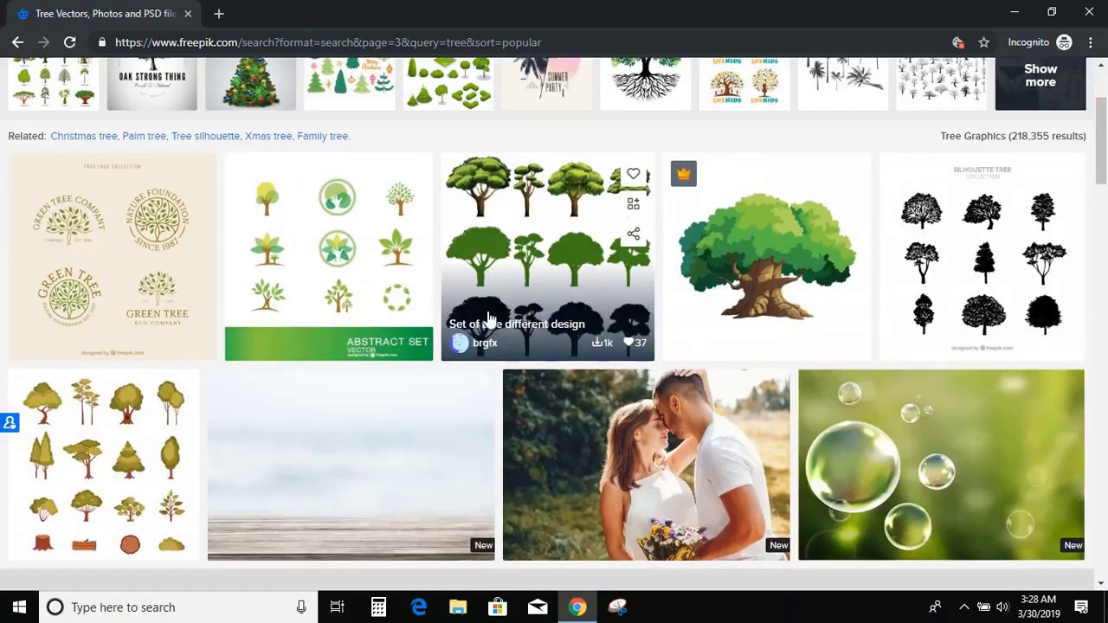
{"action": "left_click_drag", "start_coordinate": [338, 119], "coordinate": [250, 121]}
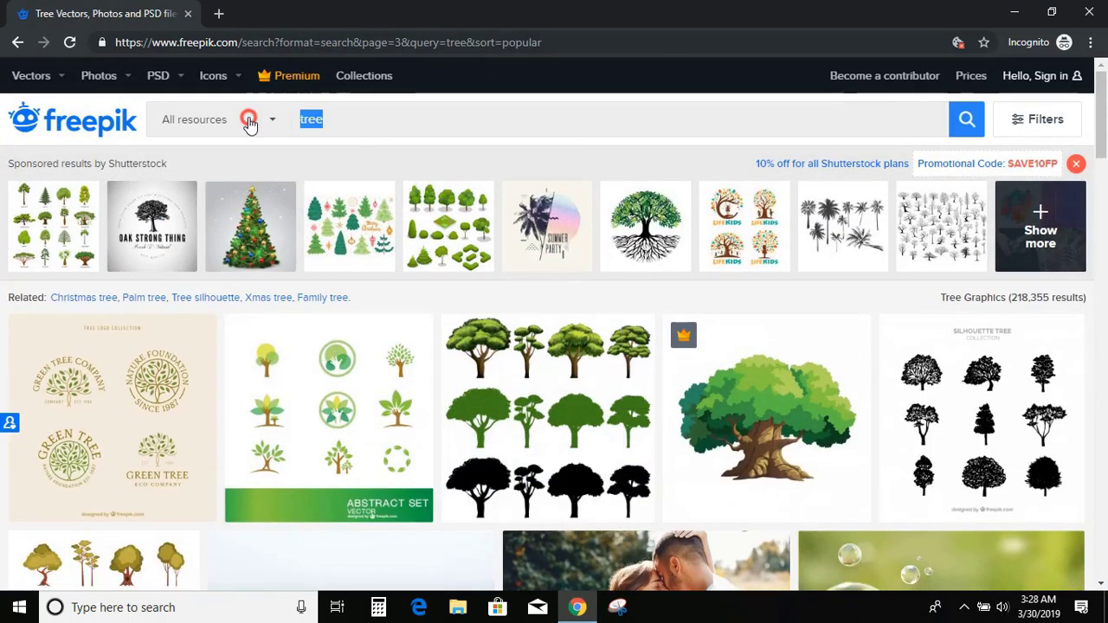
{"action": "type", "text": "fa"}
{"action": "type", "text": "mily"}
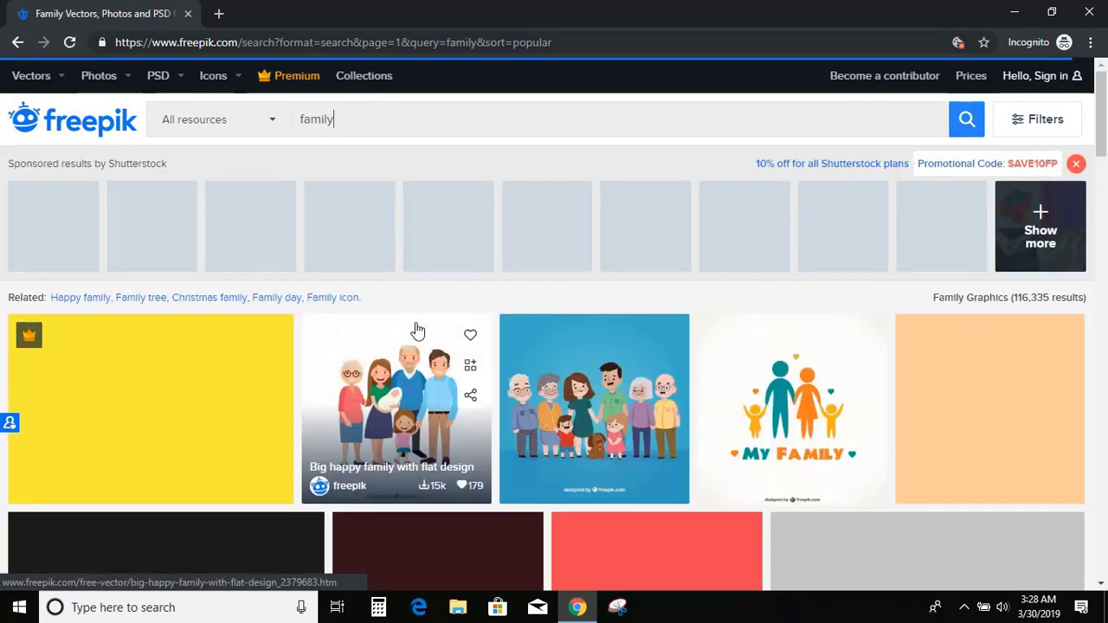
{"action": "scroll", "coordinate": [569, 365], "scroll_direction": "down", "scroll_amount": 2}
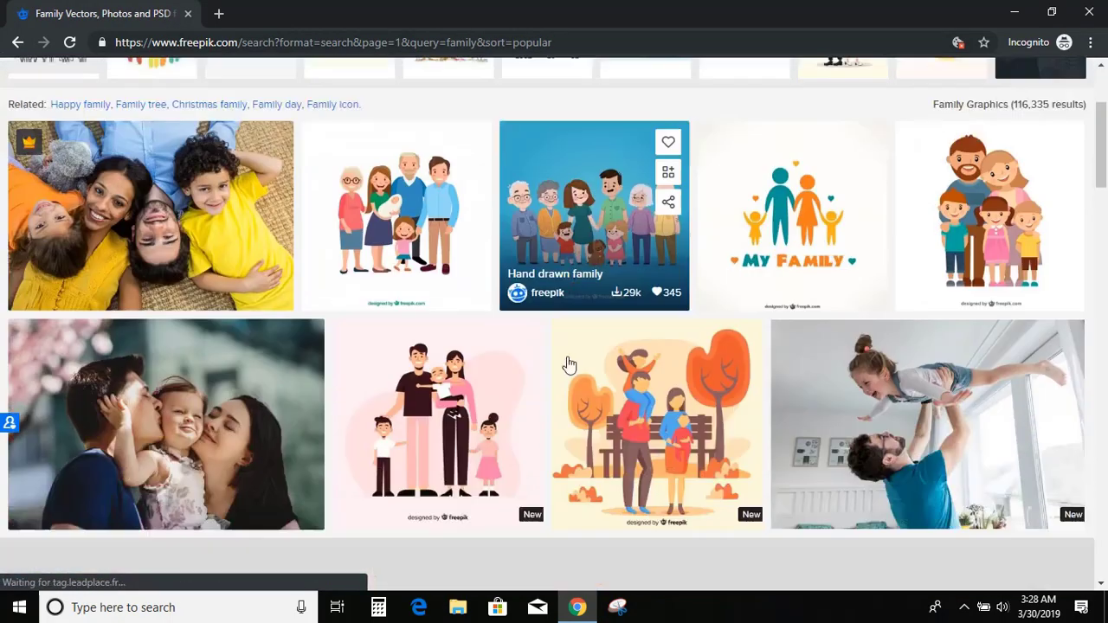
{"action": "scroll", "coordinate": [567, 366], "scroll_direction": "down", "scroll_amount": 5}
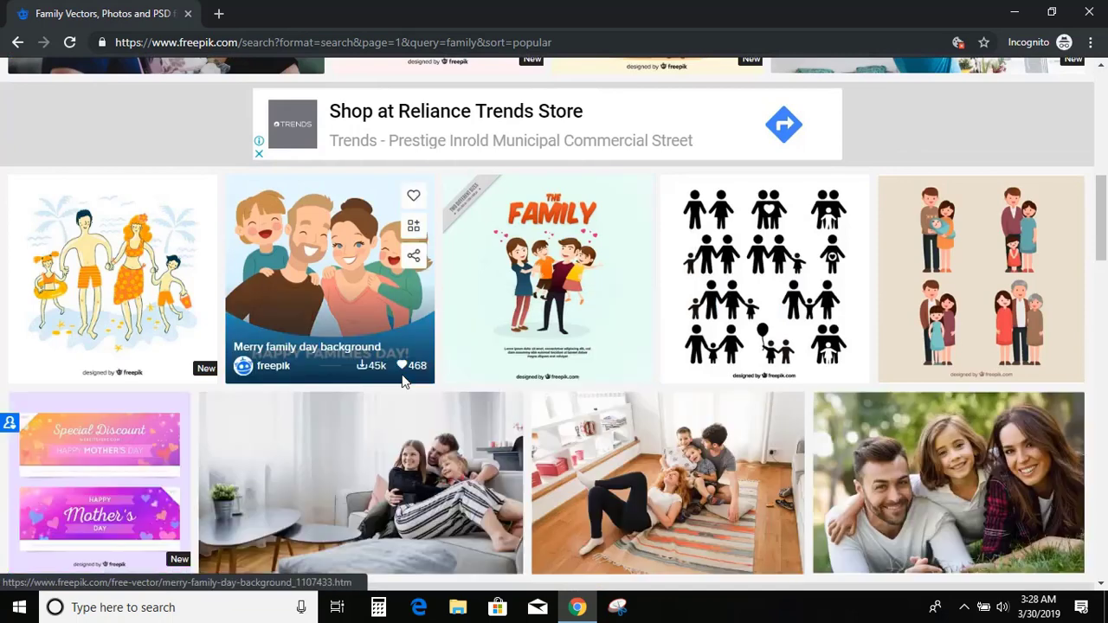
{"action": "scroll", "coordinate": [402, 382], "scroll_direction": "down", "scroll_amount": 2}
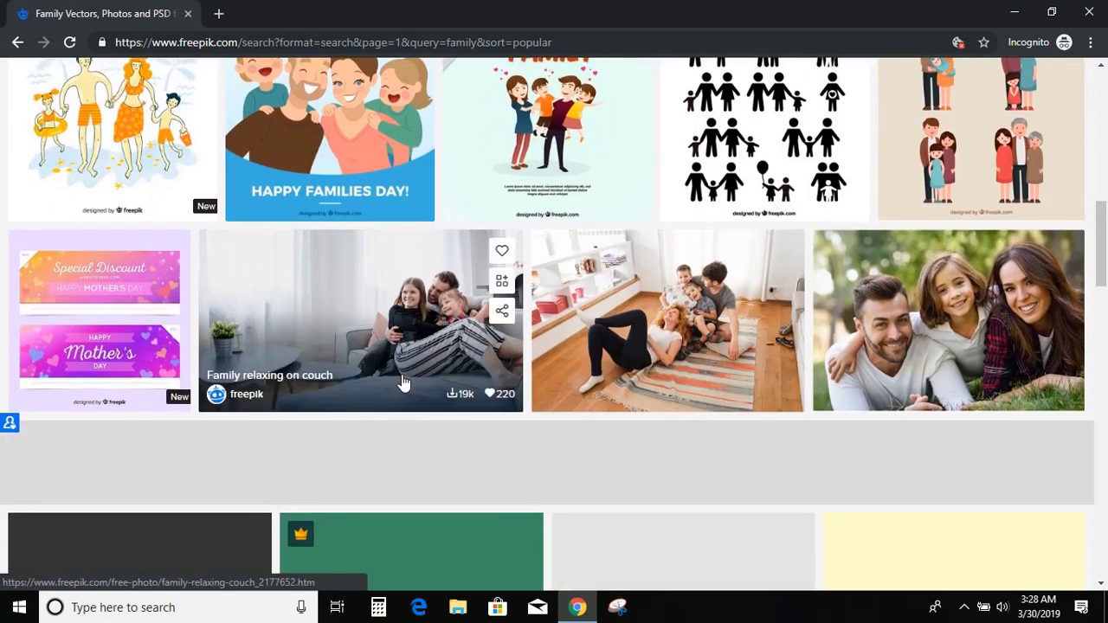
{"action": "scroll", "coordinate": [402, 381], "scroll_direction": "down", "scroll_amount": 3}
{"action": "scroll", "coordinate": [404, 383], "scroll_direction": "down", "scroll_amount": 2}
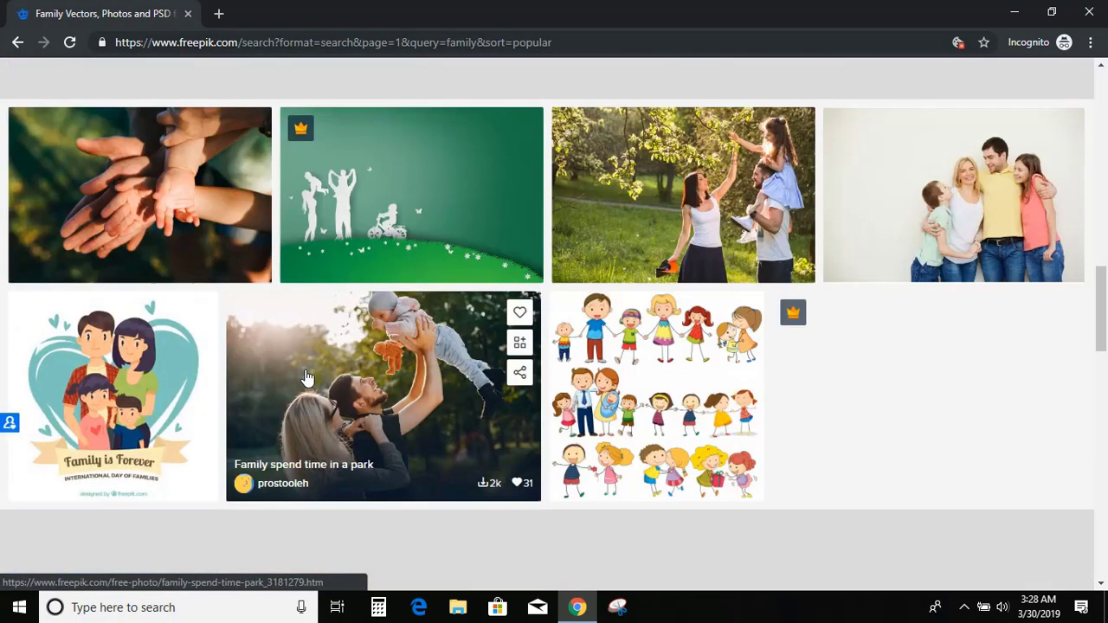
{"action": "scroll", "coordinate": [425, 285], "scroll_direction": "down", "scroll_amount": 10}
{"action": "scroll", "coordinate": [230, 314], "scroll_direction": "down", "scroll_amount": 2}
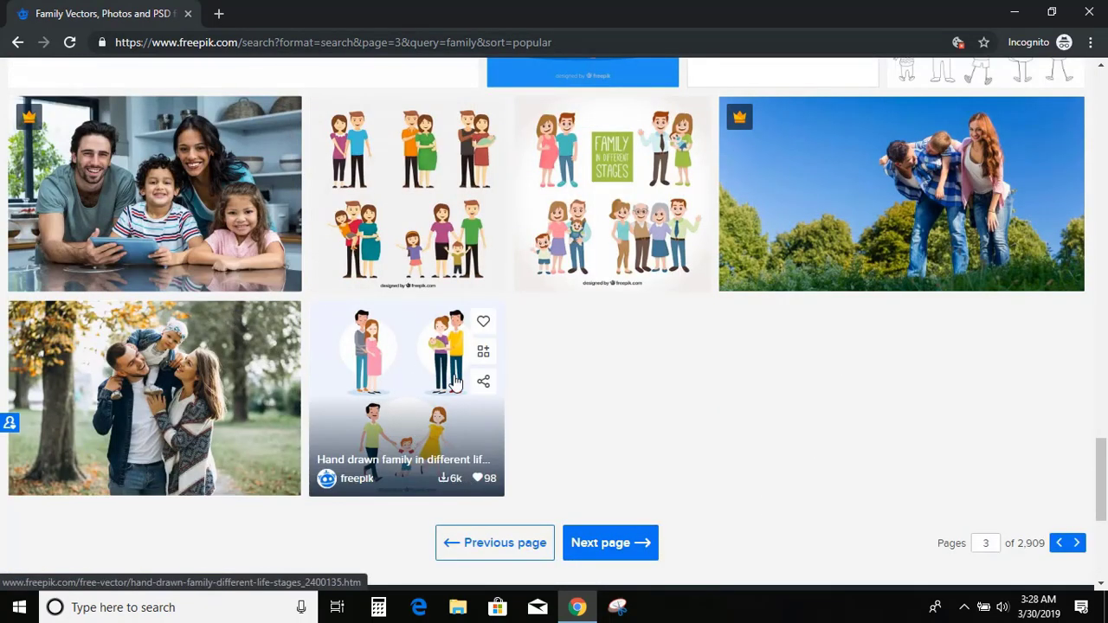
- Free-download the hand-drawn family illustration and close its preview
{"action": "left_click", "coordinate": [396, 370]}
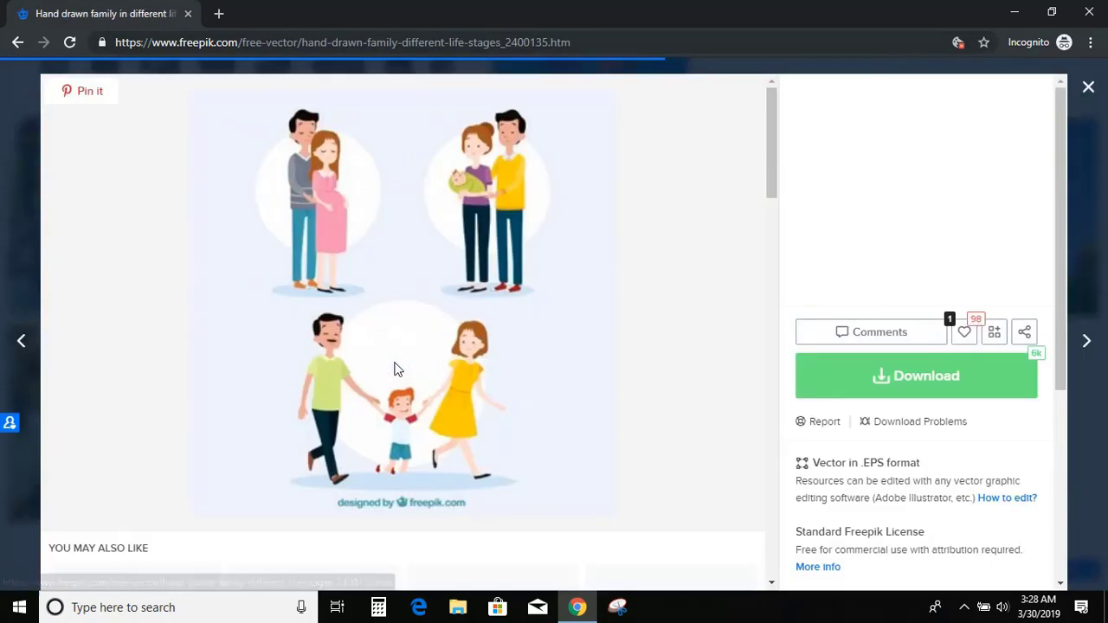
{"action": "left_click", "coordinate": [919, 385]}
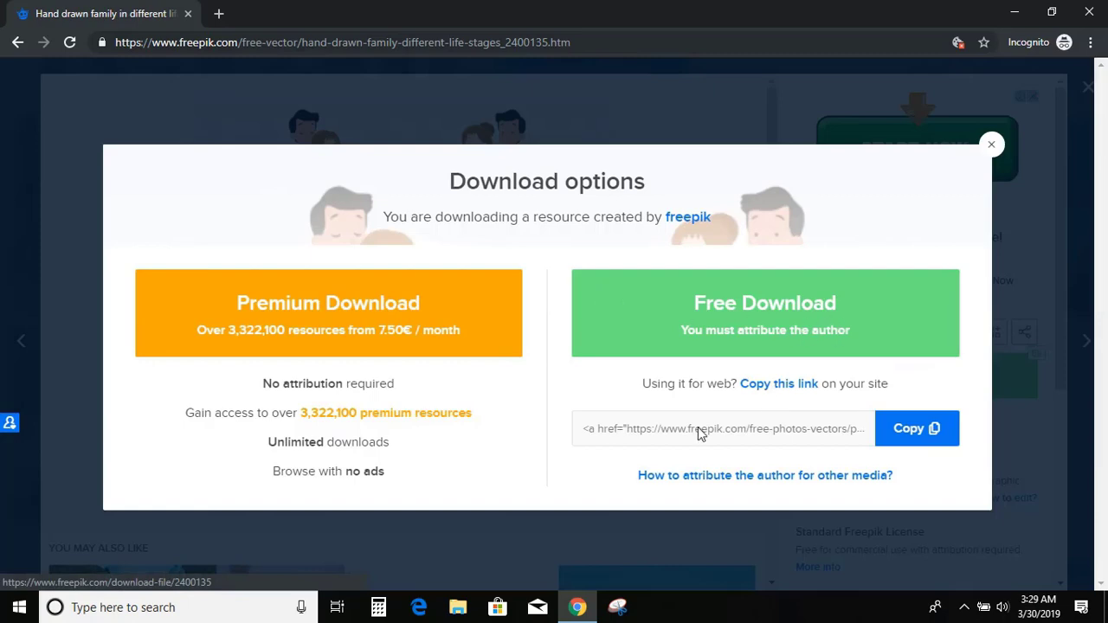
{"action": "left_click", "coordinate": [767, 308]}
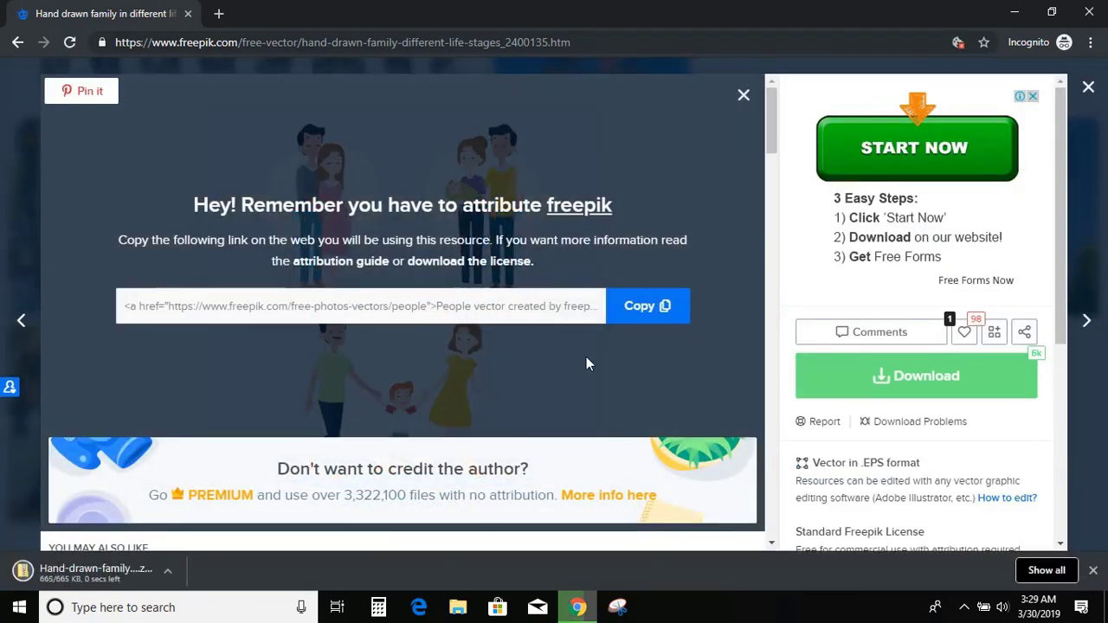
{"action": "mouse_move", "coordinate": [402, 260]}
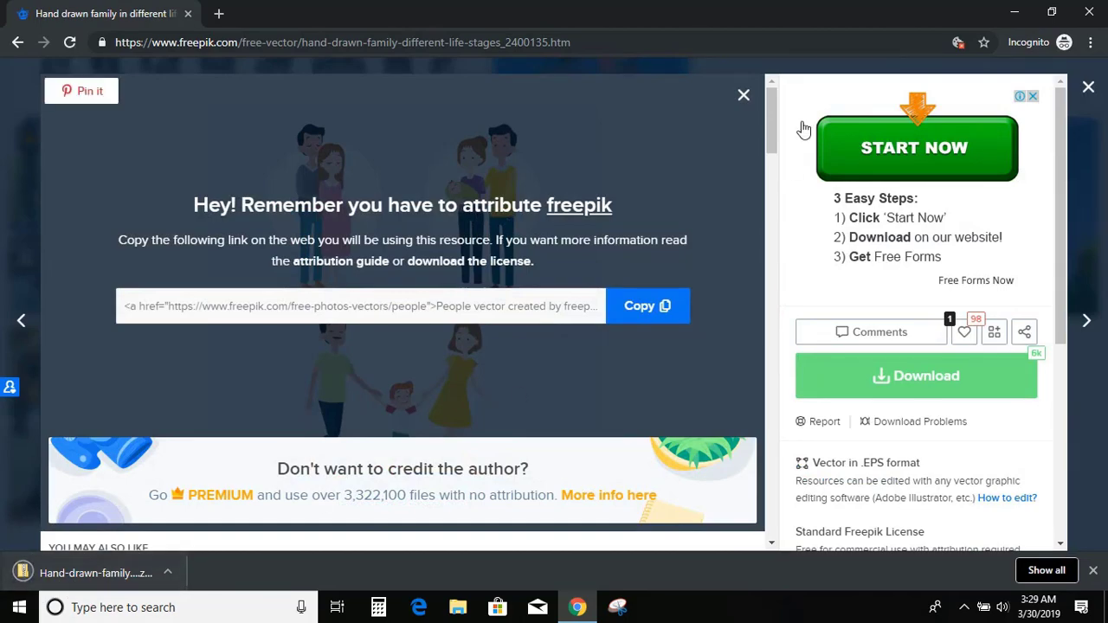
{"action": "left_click", "coordinate": [742, 94]}
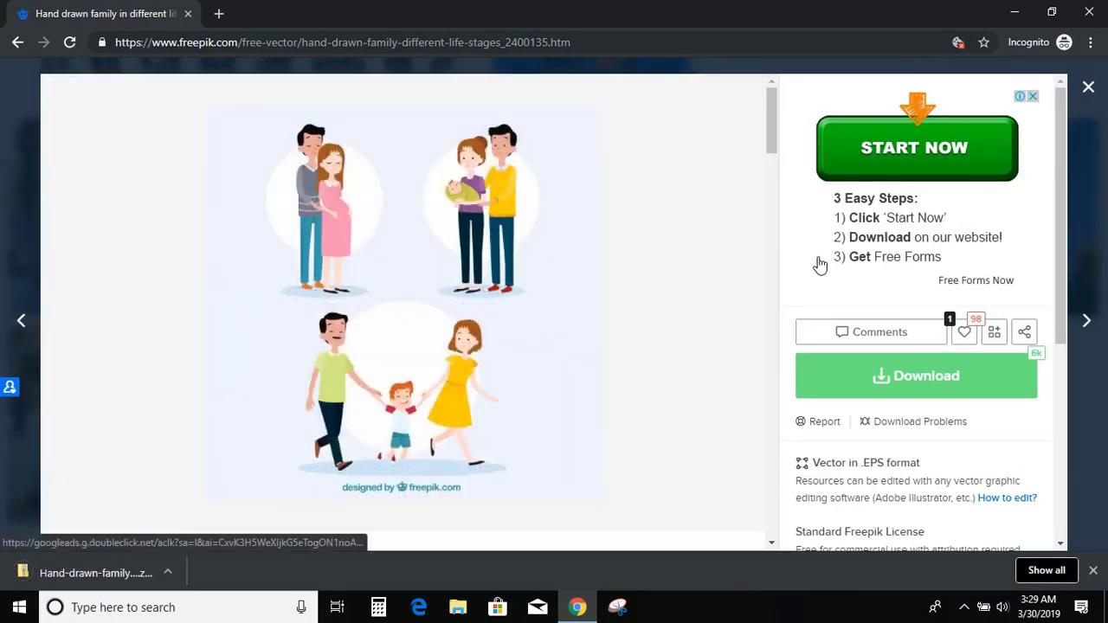
{"action": "left_click", "coordinate": [1089, 86]}
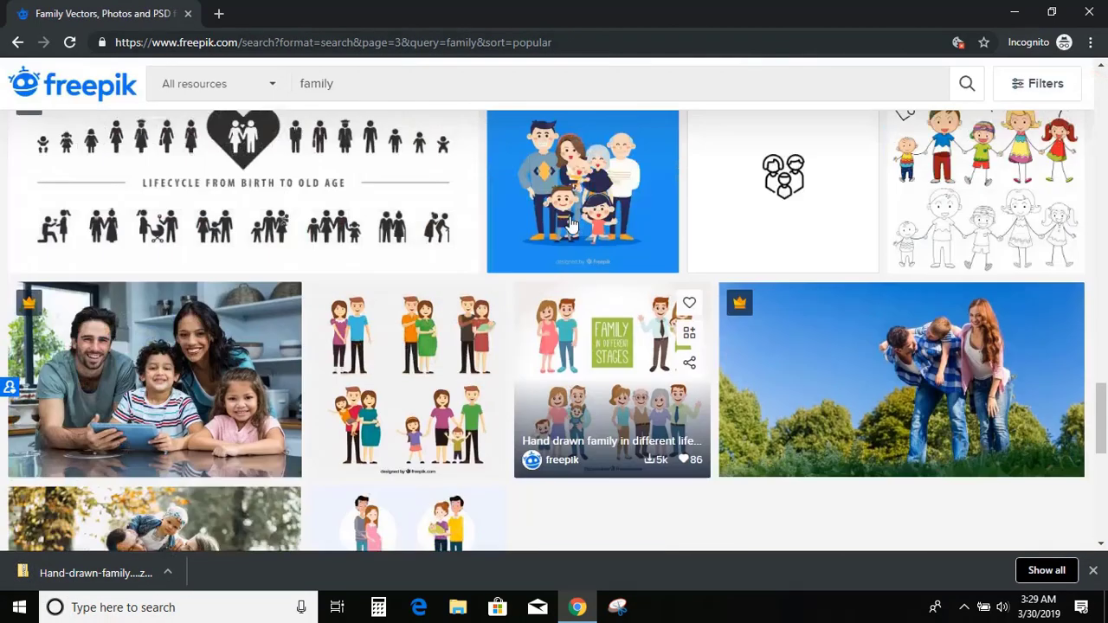
- Search Google for 'flatcoin' in a new tab
{"action": "left_click", "coordinate": [218, 13]}
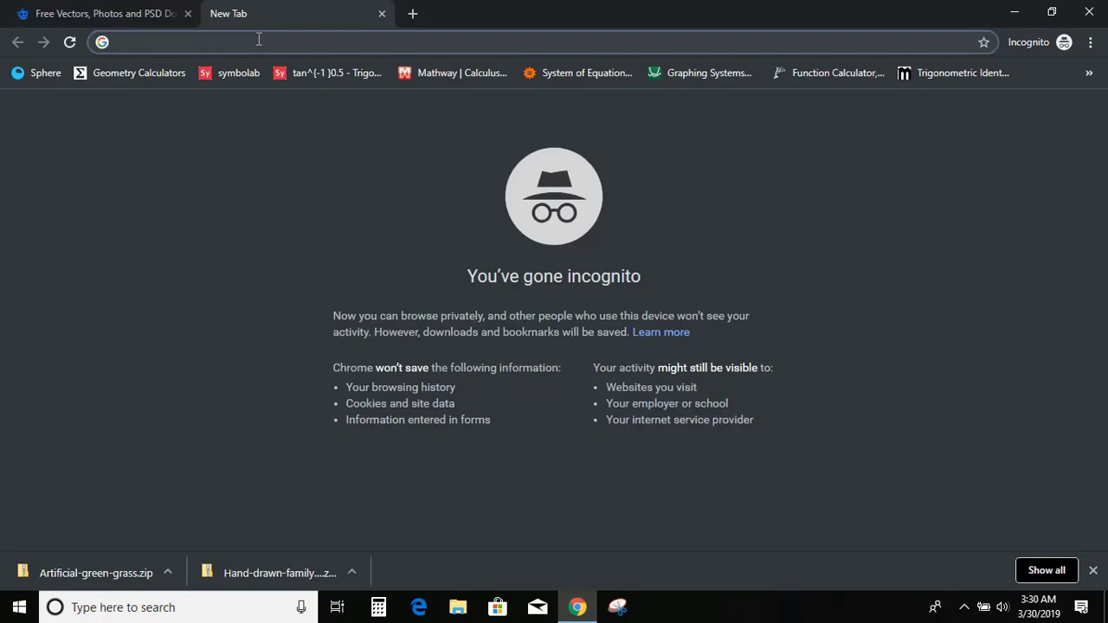
{"action": "type", "text": "fl"}
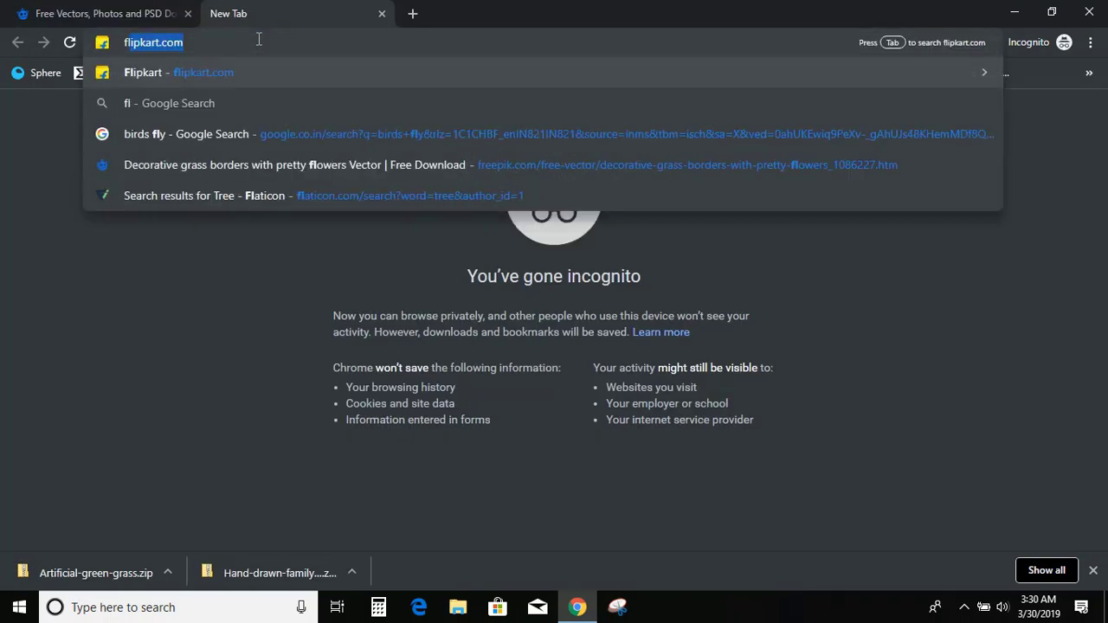
{"action": "type", "text": "atcoi"}
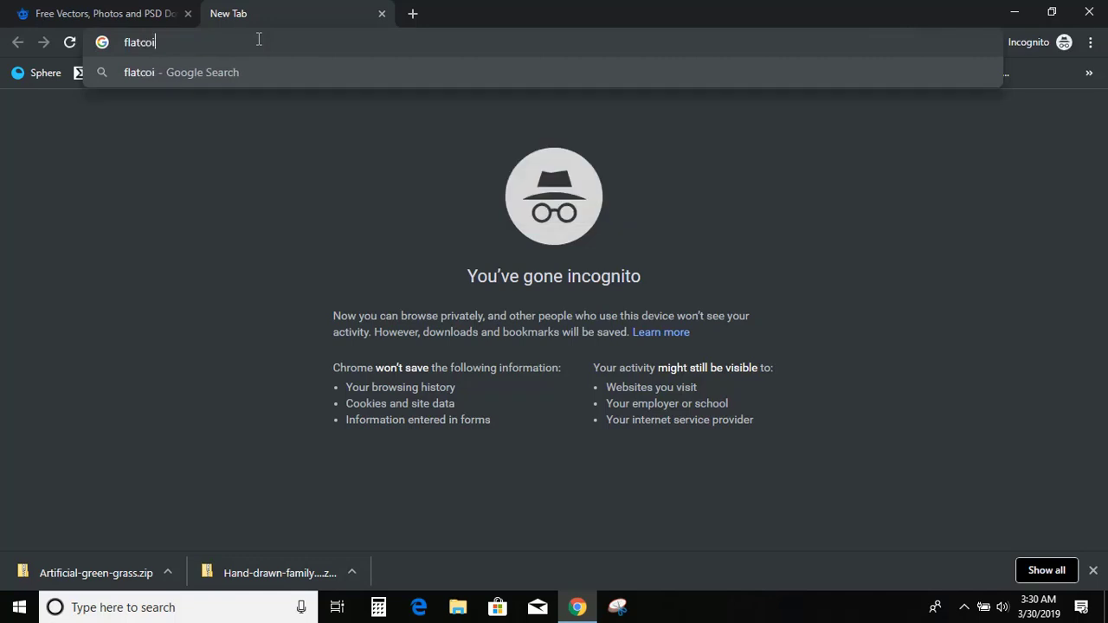
{"action": "type", "text": "n"}
{"action": "key", "text": "Return"}
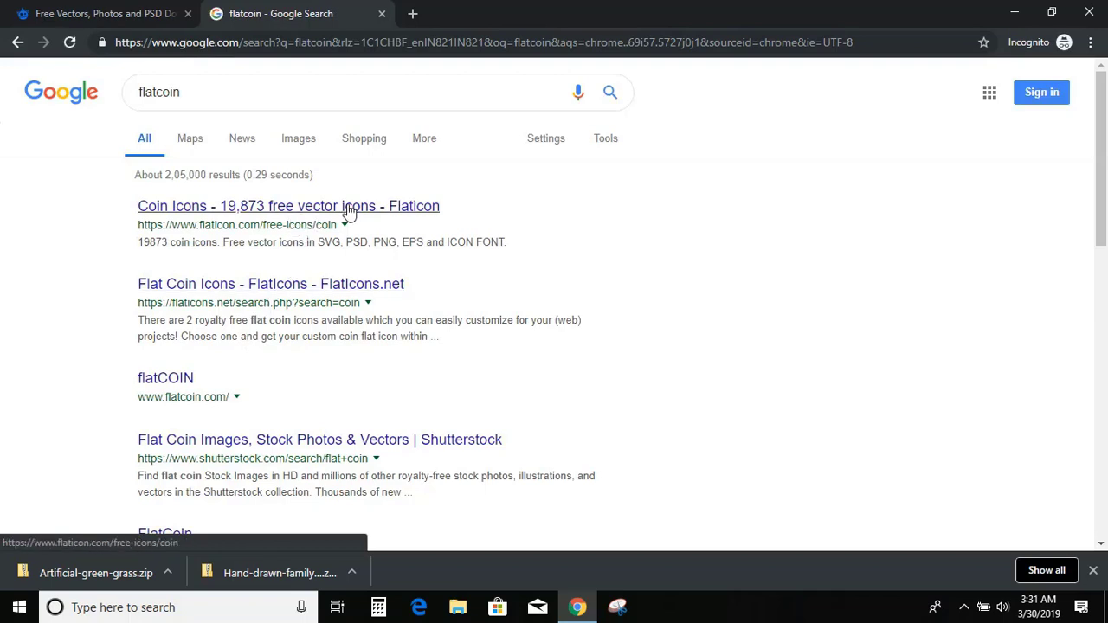
- Open the 'Coin Icons - Flaticon' result and scroll through its icon grid
{"action": "left_click", "coordinate": [321, 208]}
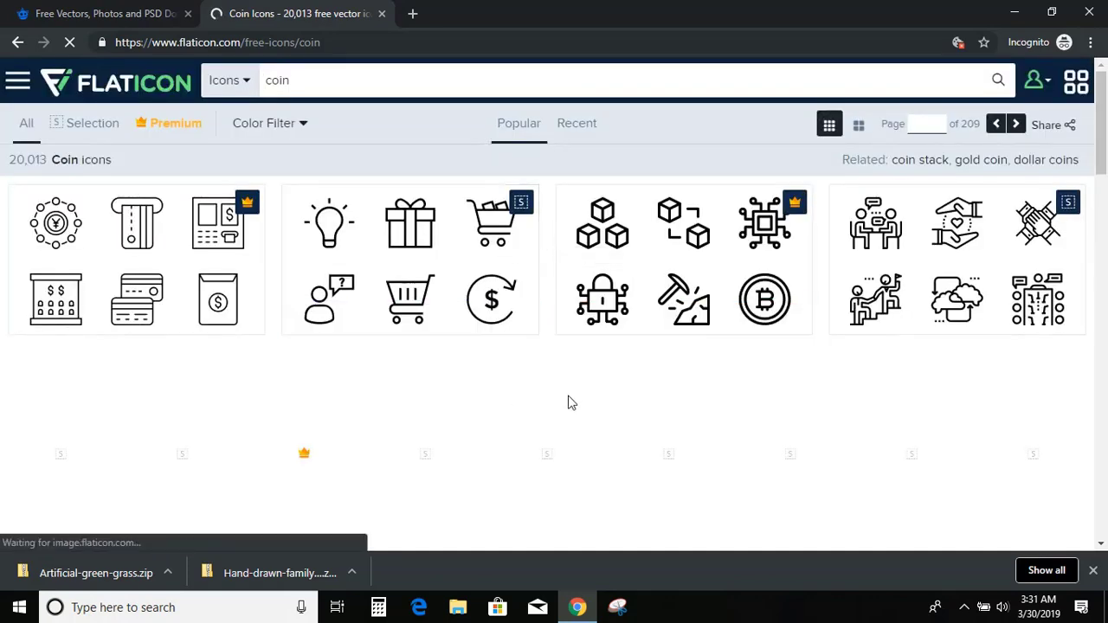
{"action": "scroll", "coordinate": [411, 375], "scroll_direction": "down", "scroll_amount": 1}
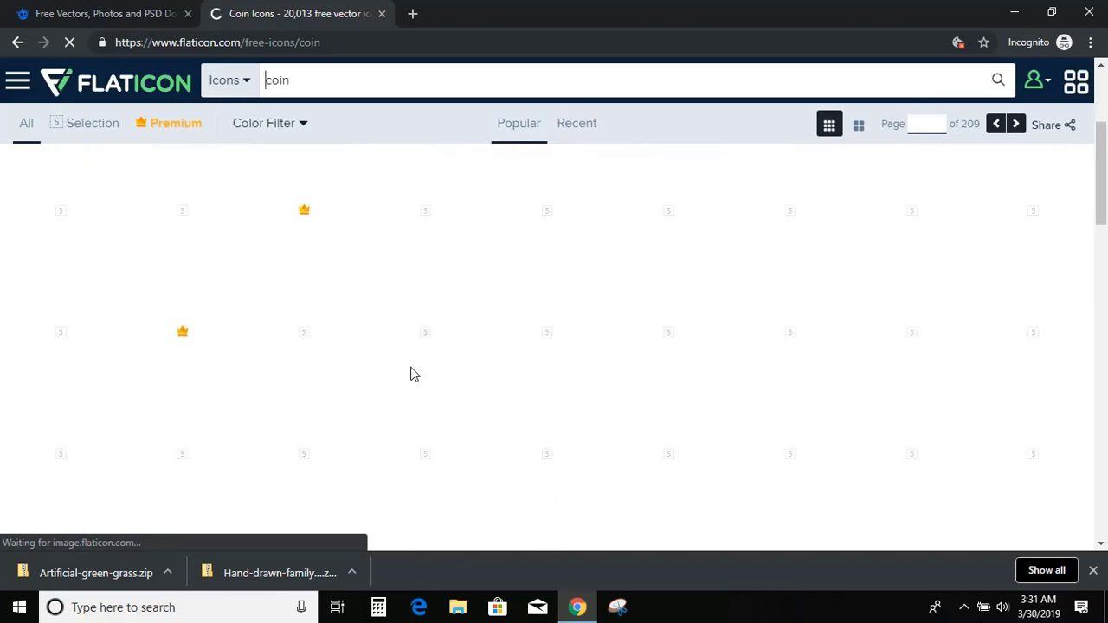
{"action": "scroll", "coordinate": [631, 375], "scroll_direction": "up", "scroll_amount": 1}
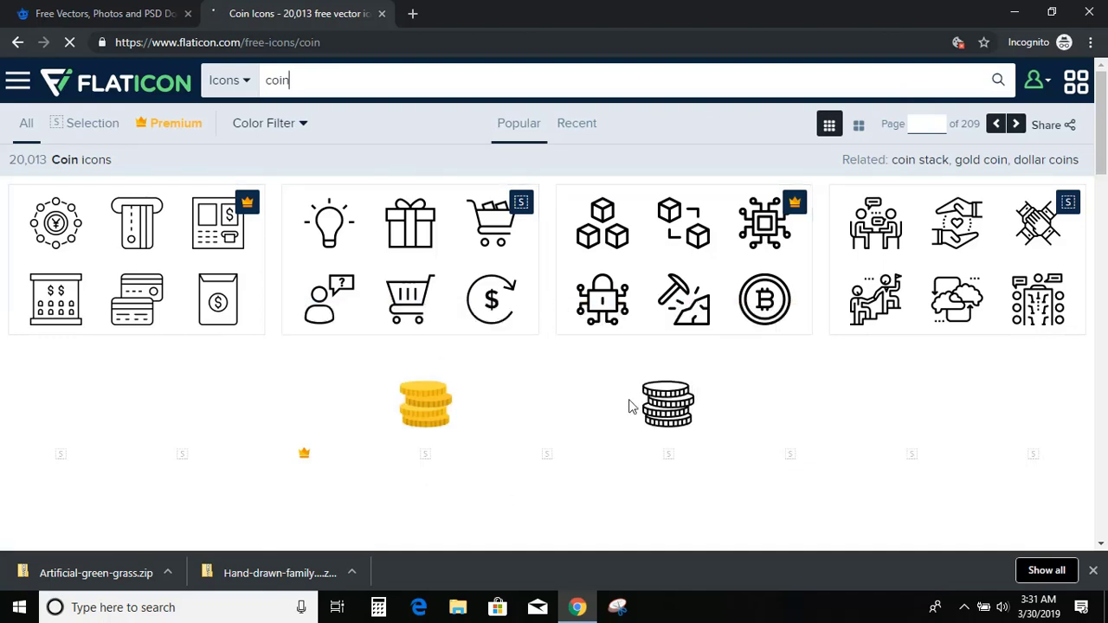
{"action": "scroll", "coordinate": [334, 396], "scroll_direction": "down", "scroll_amount": 5}
- Search Flaticon for 'grasses' and close the stray blank popup
{"action": "left_click", "coordinate": [256, 80]}
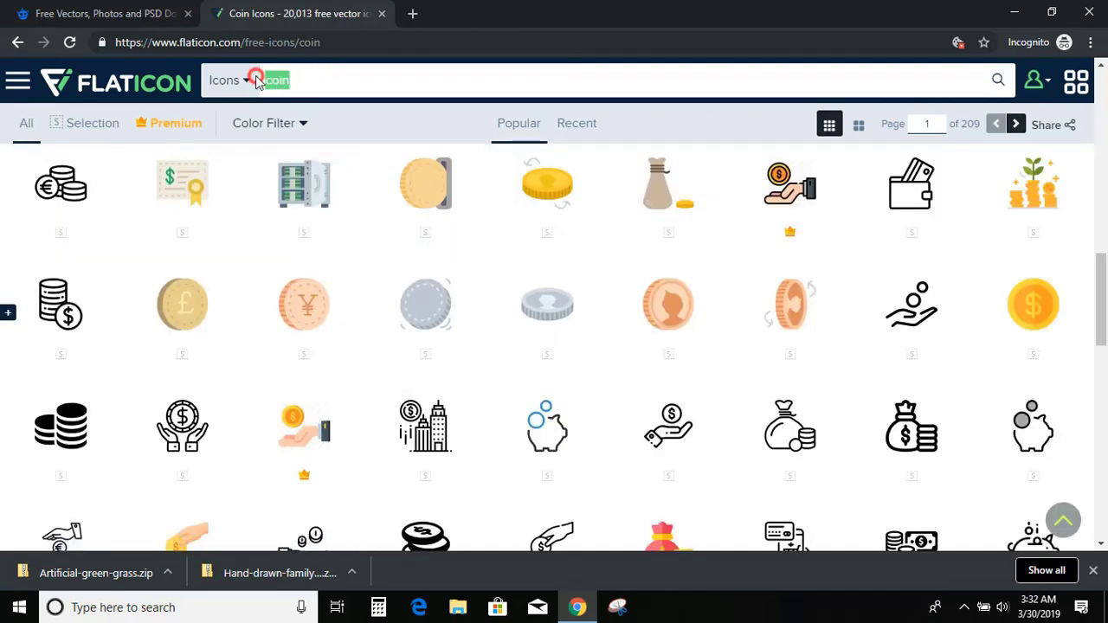
{"action": "type", "text": "grs"}
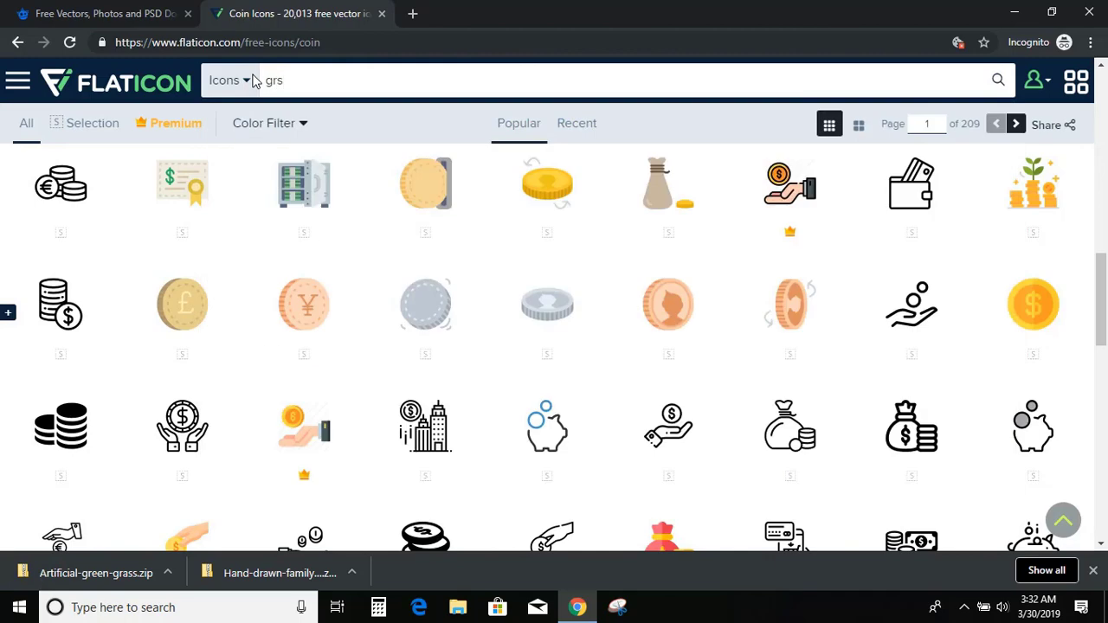
{"action": "key", "text": "BackSpace"}
{"action": "type", "text": "ass"}
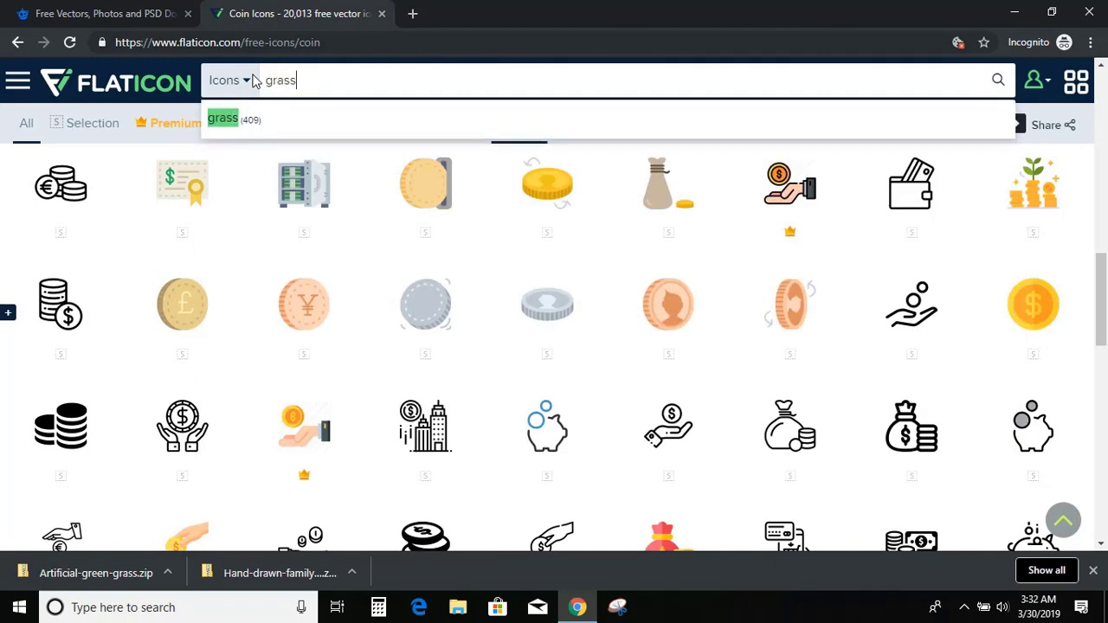
{"action": "type", "text": "es"}
{"action": "key", "text": "Return"}
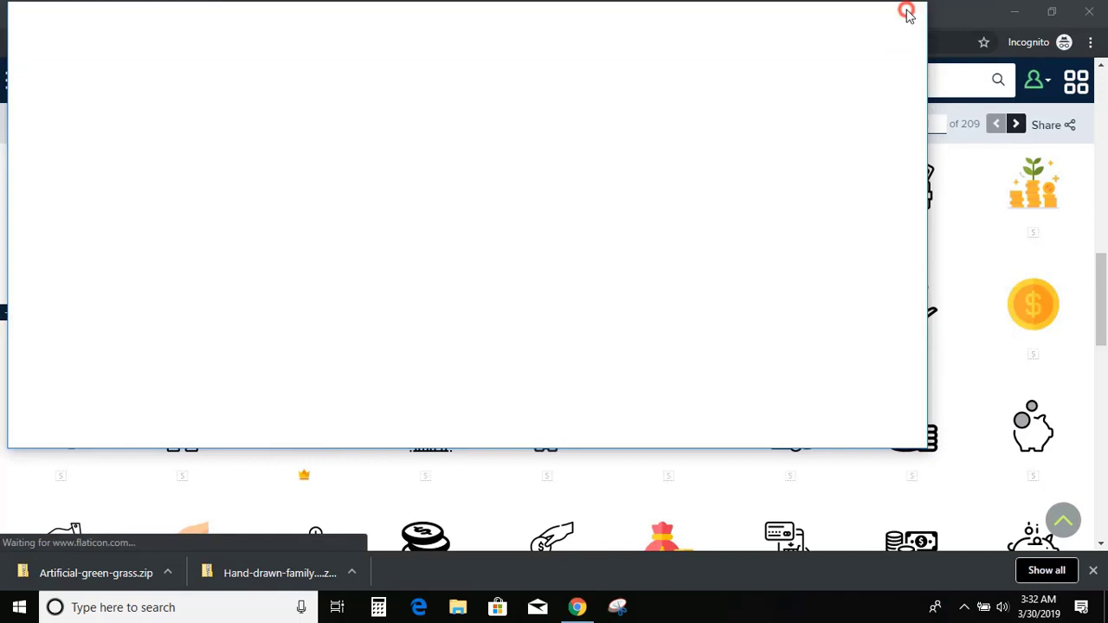
{"action": "left_click", "coordinate": [907, 13]}
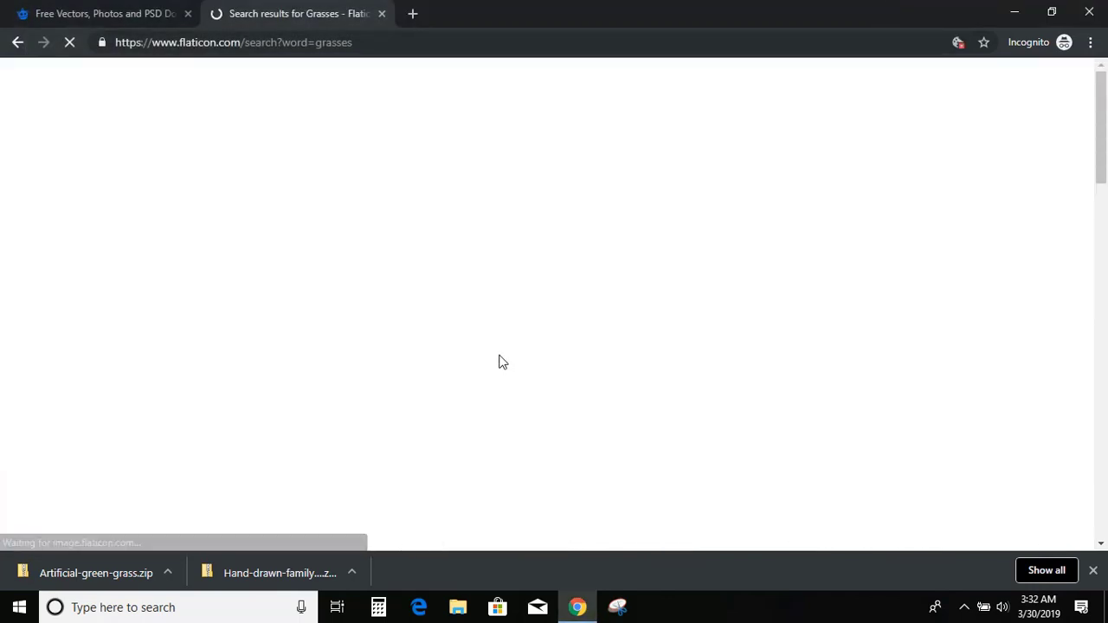
{"action": "scroll", "coordinate": [421, 346], "scroll_direction": "down", "scroll_amount": 2}
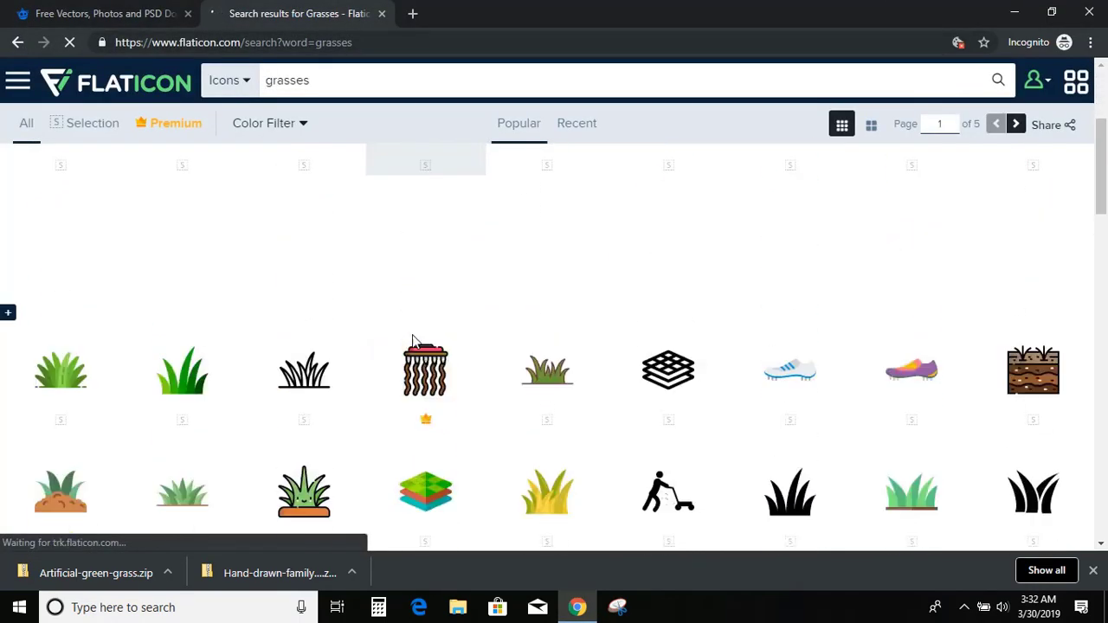
{"action": "scroll", "coordinate": [185, 227], "scroll_direction": "down", "scroll_amount": 2}
- Free-download the green grass icon as grass.psd and return to the results
{"action": "left_click", "coordinate": [187, 229]}
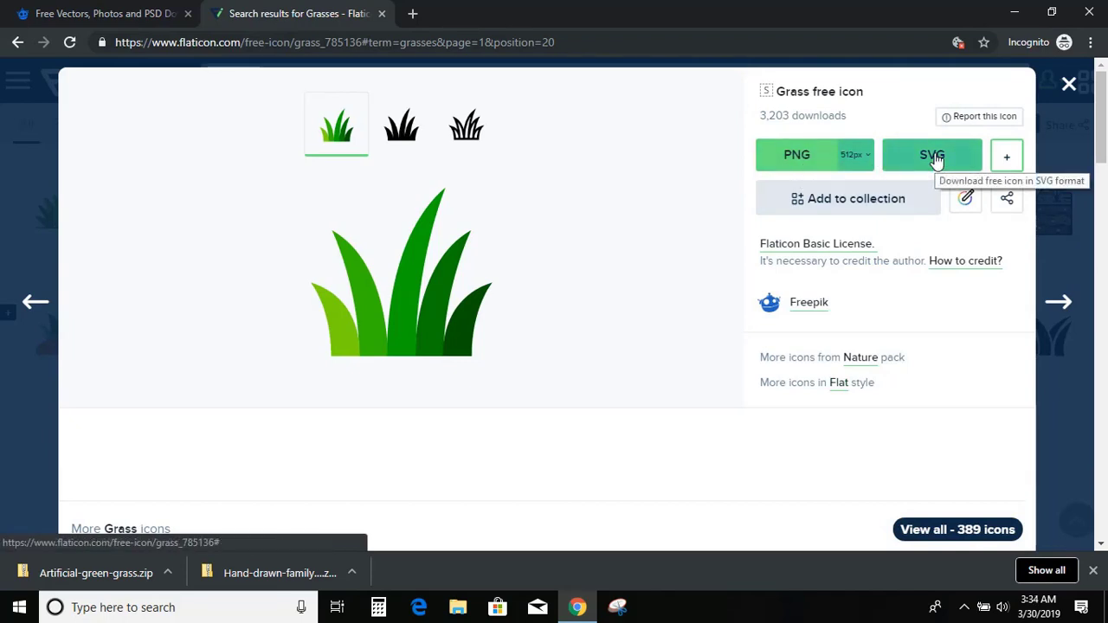
{"action": "left_click", "coordinate": [1008, 160]}
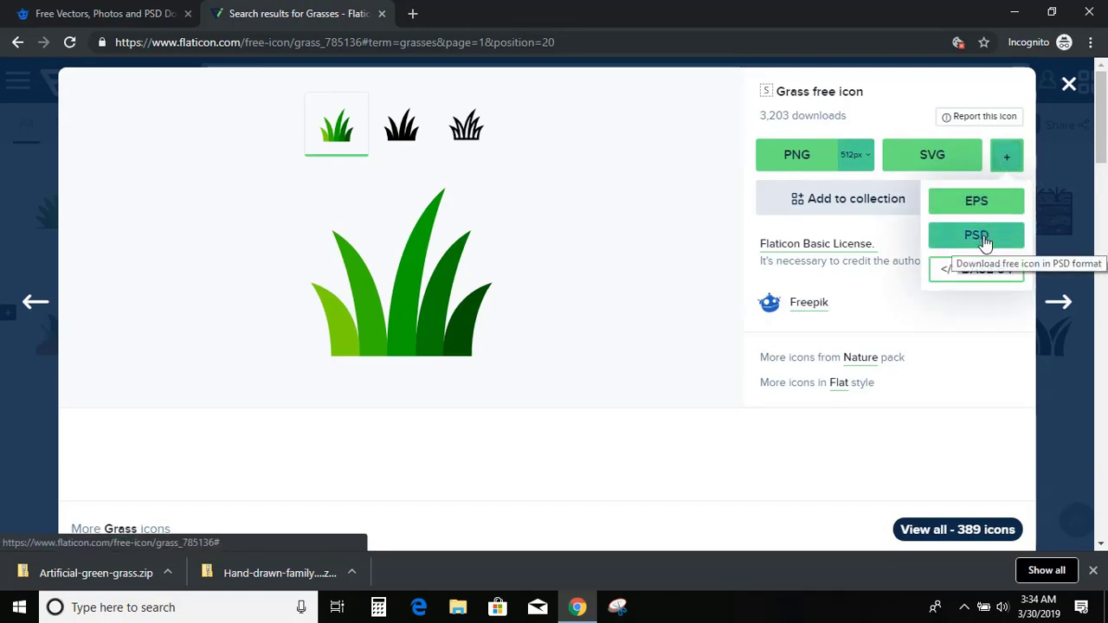
{"action": "left_click", "coordinate": [976, 235]}
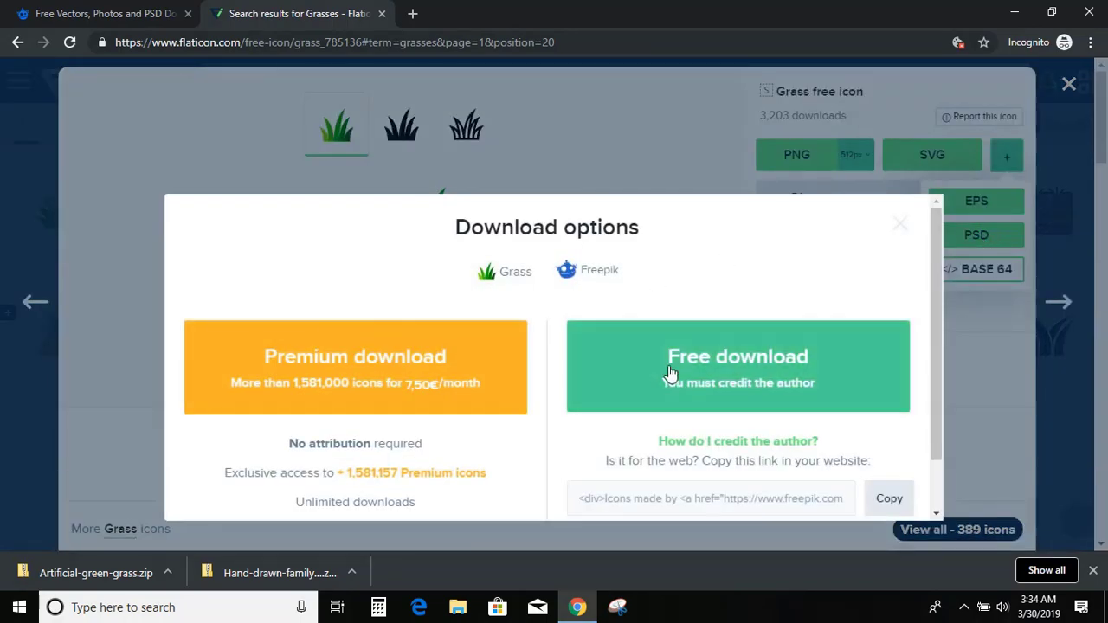
{"action": "left_click", "coordinate": [745, 363]}
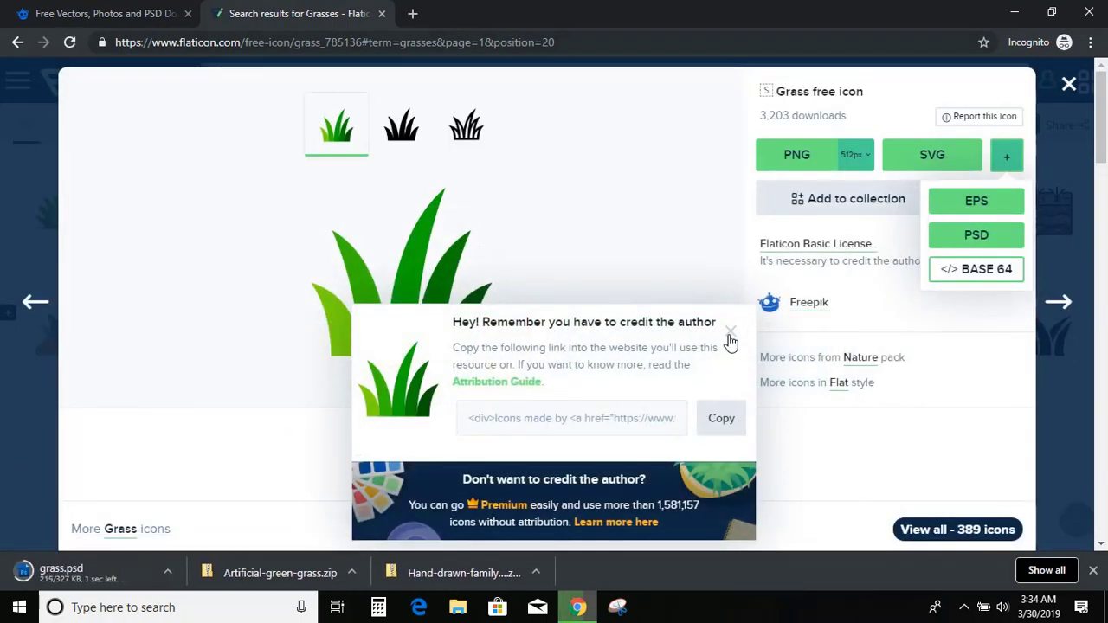
{"action": "left_click", "coordinate": [730, 340]}
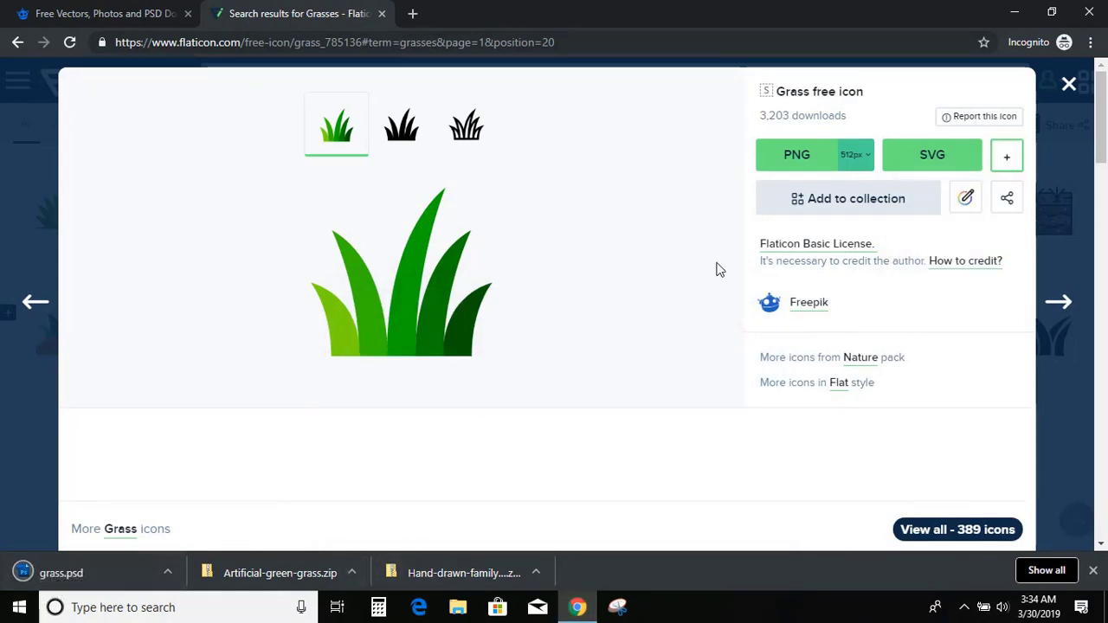
{"action": "left_click", "coordinate": [1070, 85]}
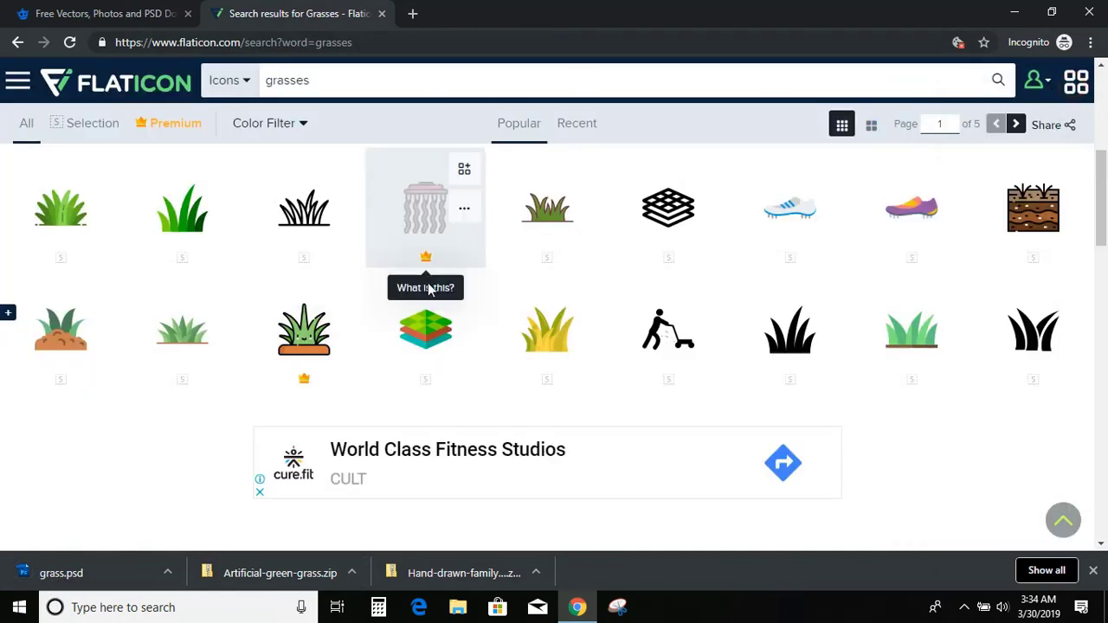
- In a new tab, search Google for '365psd' and open the 365psd.com site
{"action": "left_click", "coordinate": [414, 14]}
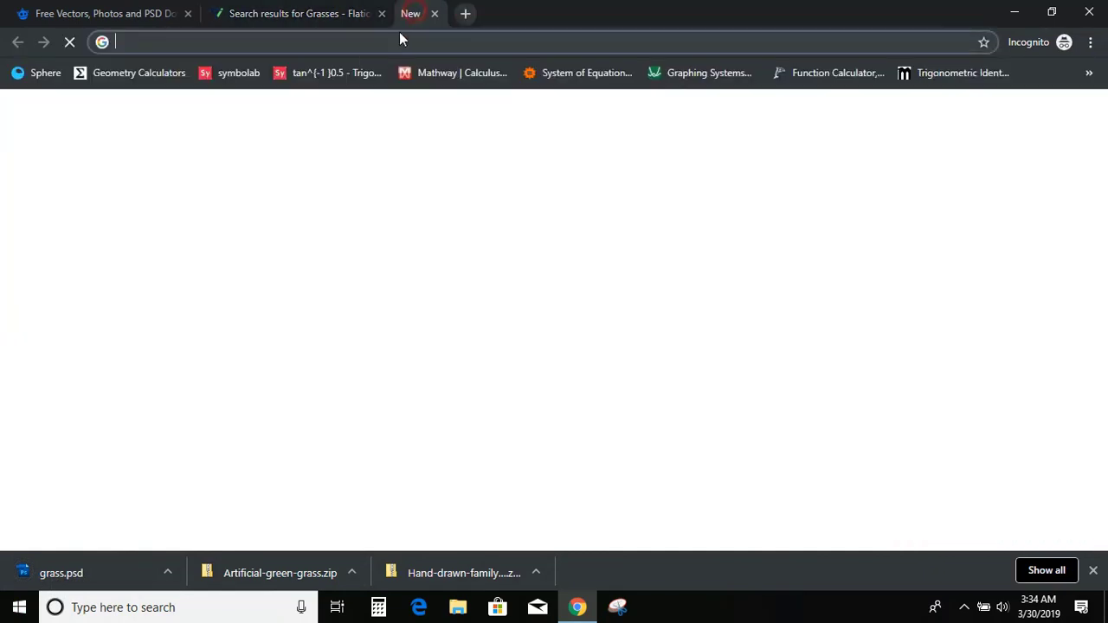
{"action": "left_click", "coordinate": [359, 43]}
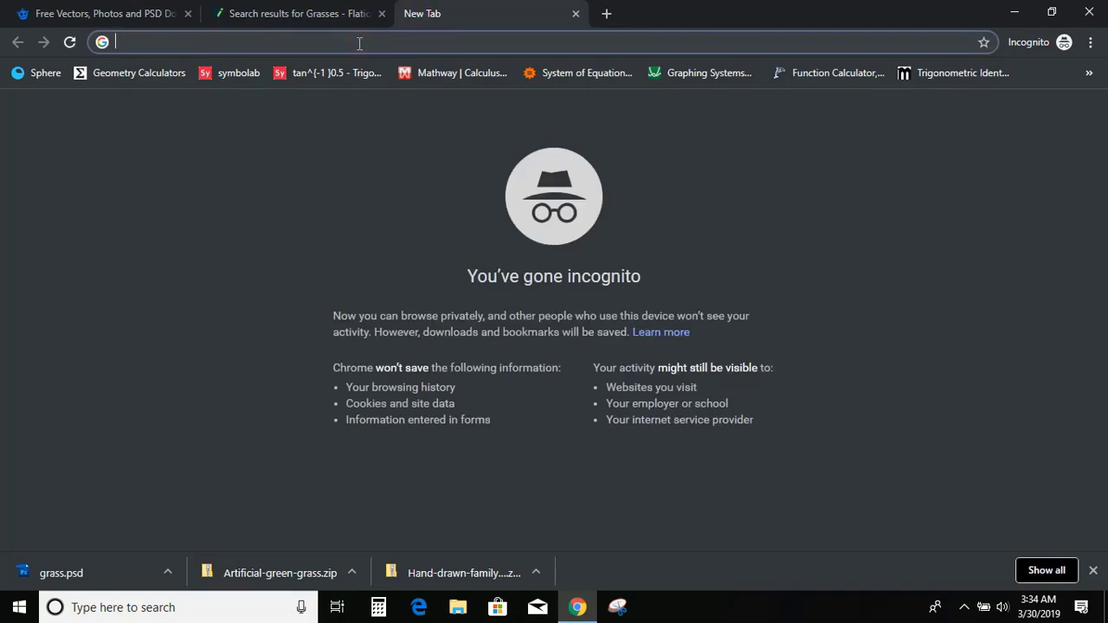
{"action": "type", "text": "36"}
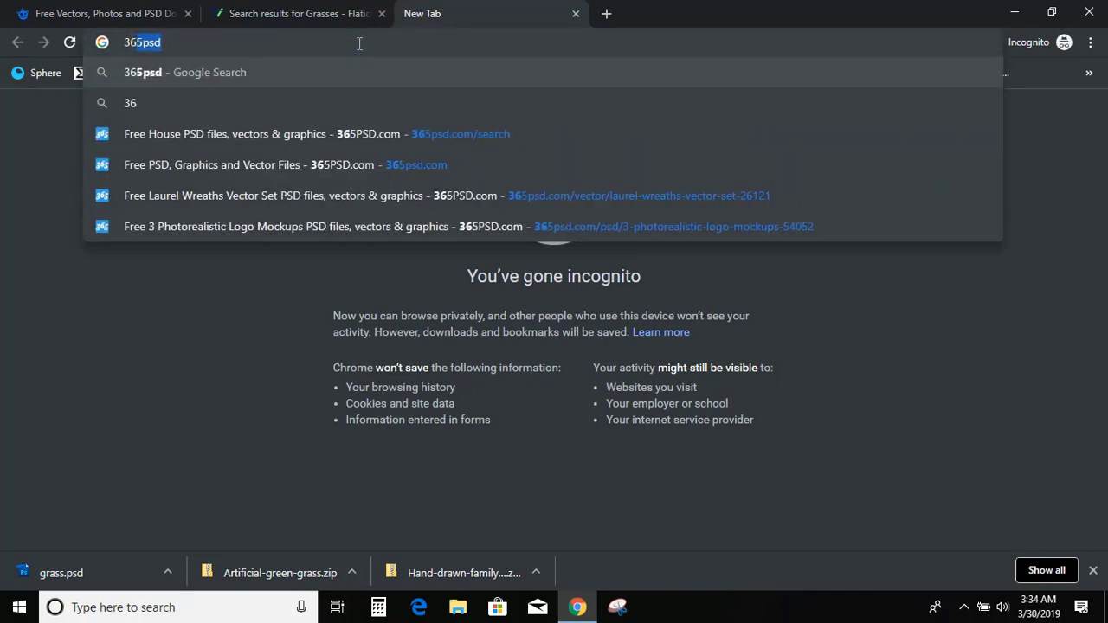
{"action": "type", "text": "5psd"}
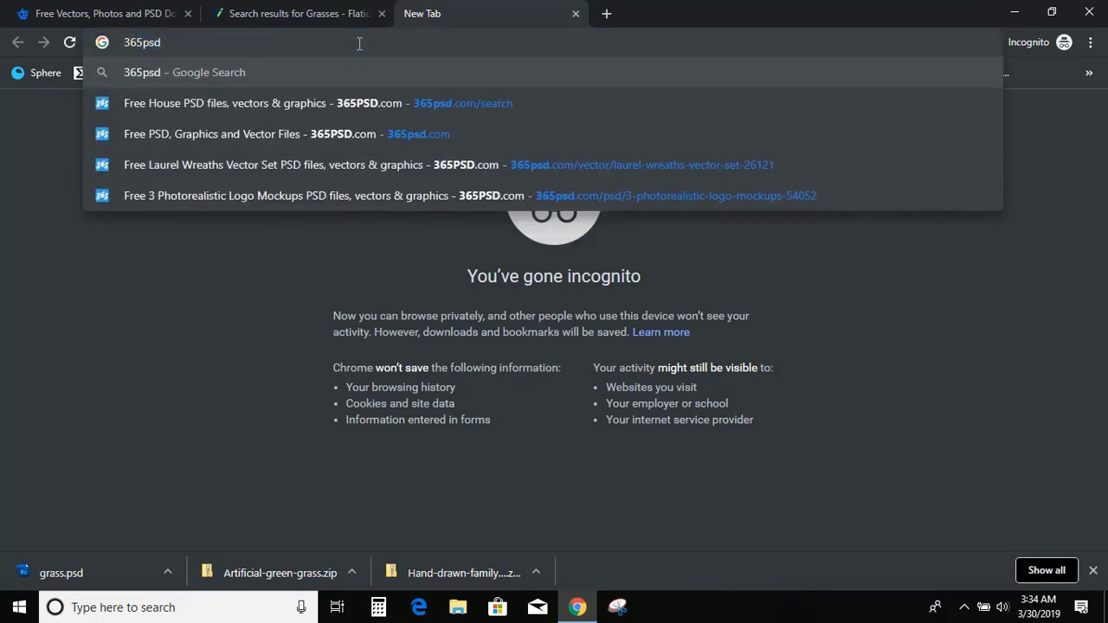
{"action": "key", "text": "Return"}
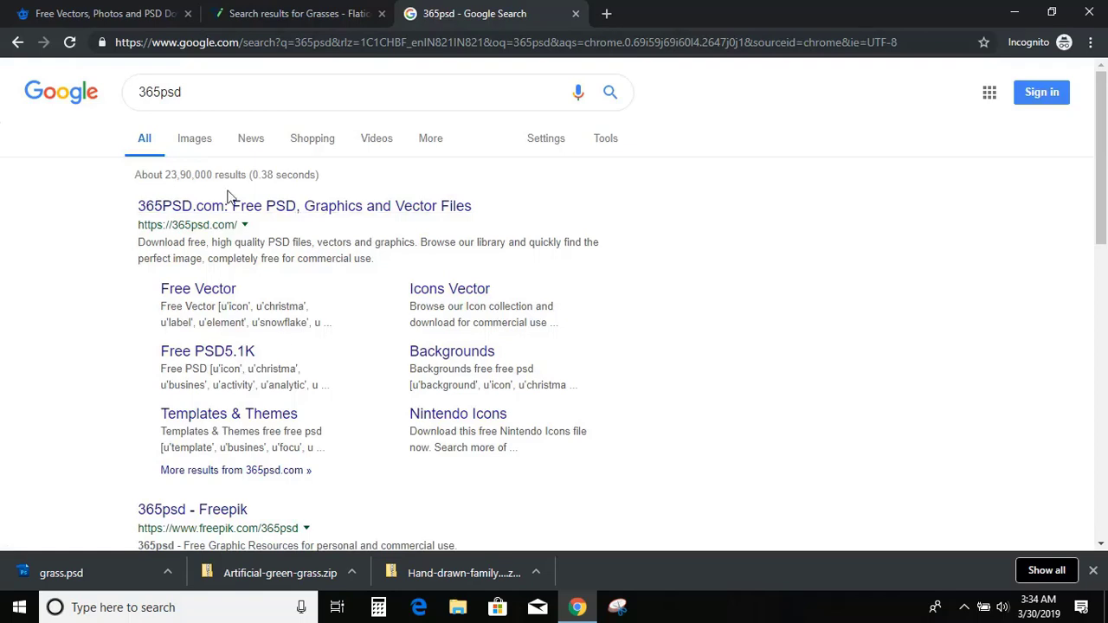
{"action": "left_click", "coordinate": [241, 210]}
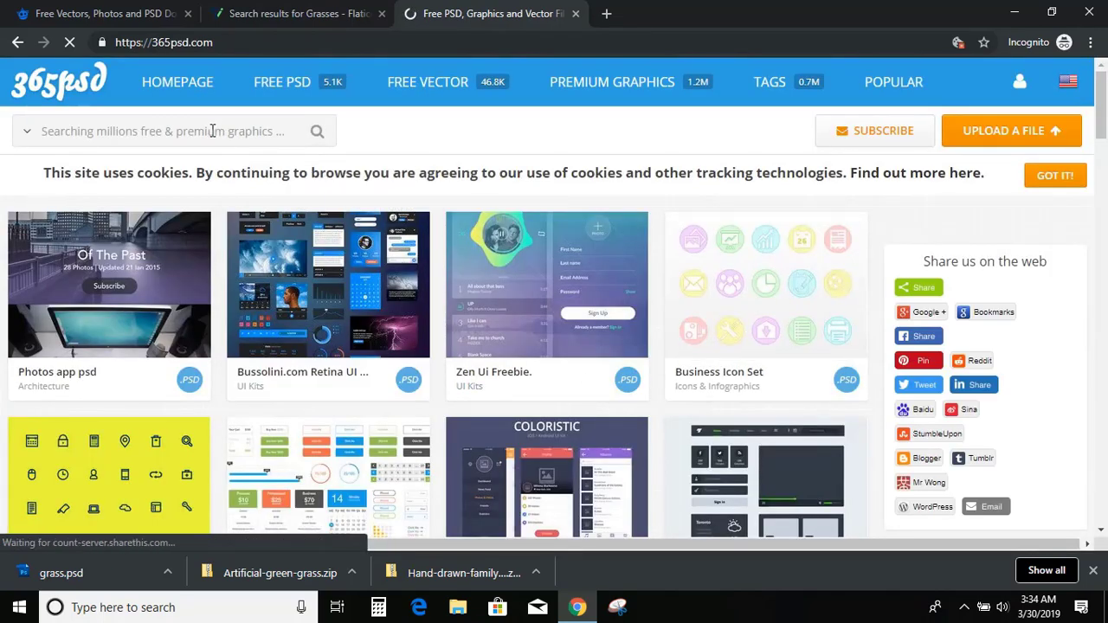
{"action": "mouse_move", "coordinate": [328, 285]}
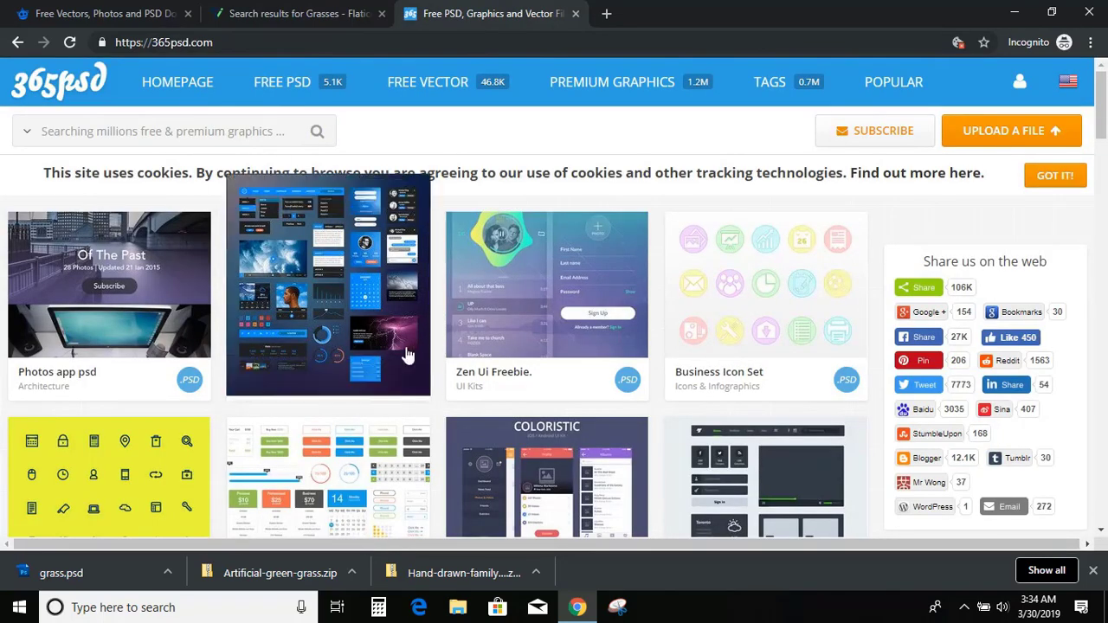
- Scroll through the 365psd home page's vector categories, then close Chrome
{"action": "scroll", "coordinate": [408, 352], "scroll_direction": "down", "scroll_amount": 4}
{"action": "scroll", "coordinate": [425, 400], "scroll_direction": "down", "scroll_amount": 5}
{"action": "scroll", "coordinate": [424, 400], "scroll_direction": "down", "scroll_amount": 1}
{"action": "scroll", "coordinate": [494, 378], "scroll_direction": "down", "scroll_amount": 3}
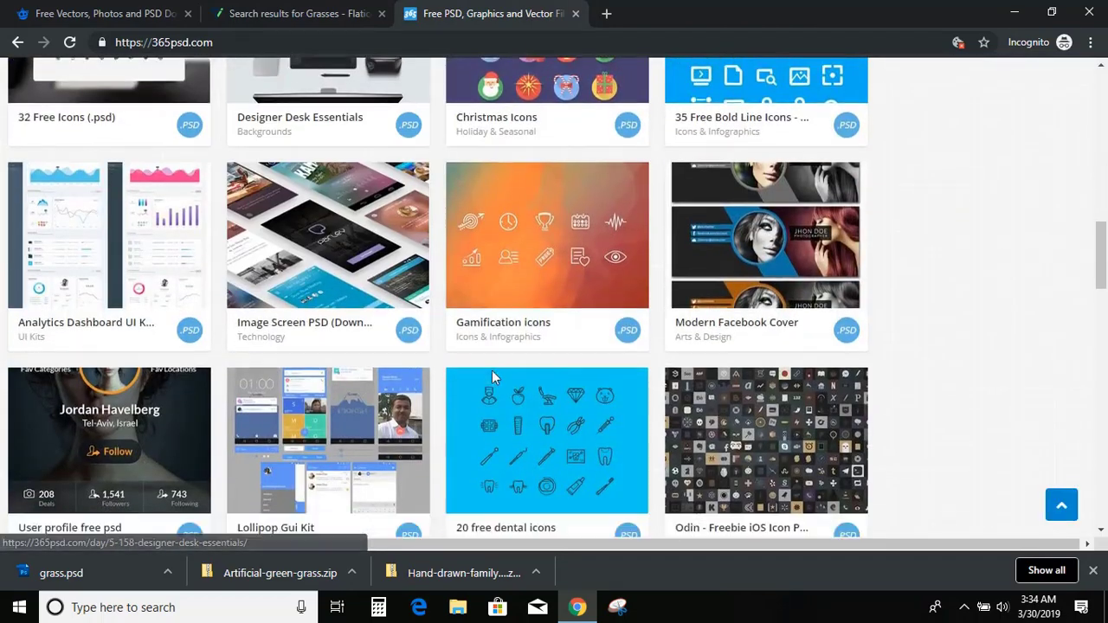
{"action": "scroll", "coordinate": [492, 370], "scroll_direction": "down", "scroll_amount": 6}
{"action": "scroll", "coordinate": [492, 378], "scroll_direction": "down", "scroll_amount": 5}
{"action": "scroll", "coordinate": [491, 379], "scroll_direction": "down", "scroll_amount": 4}
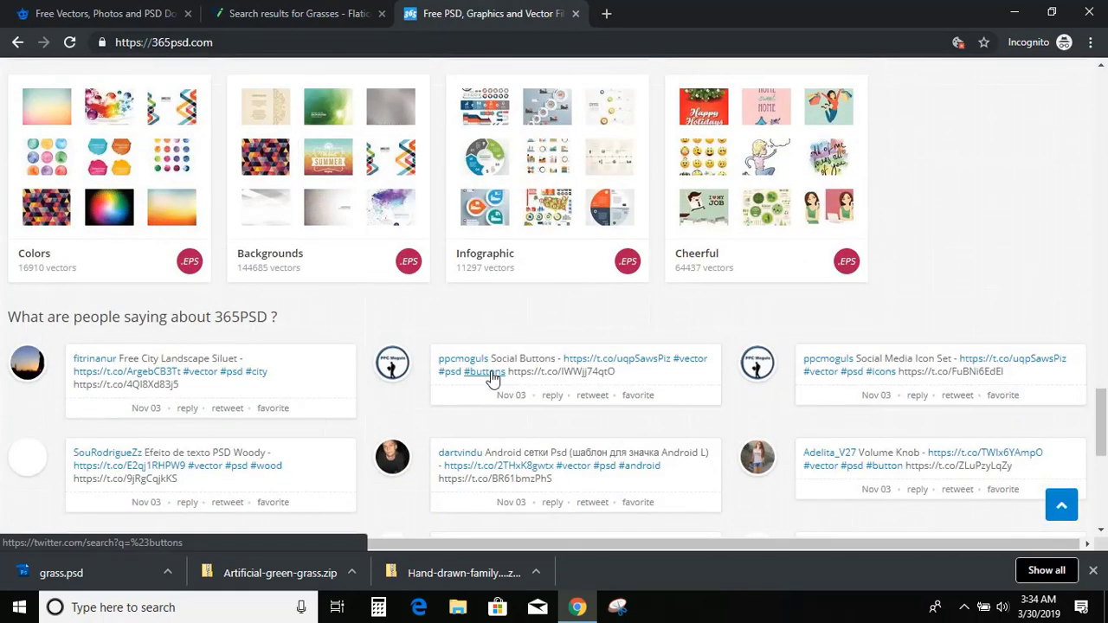
{"action": "scroll", "coordinate": [549, 176], "scroll_direction": "down", "scroll_amount": 1}
{"action": "scroll", "coordinate": [1101, 76], "scroll_direction": "up", "scroll_amount": 3}
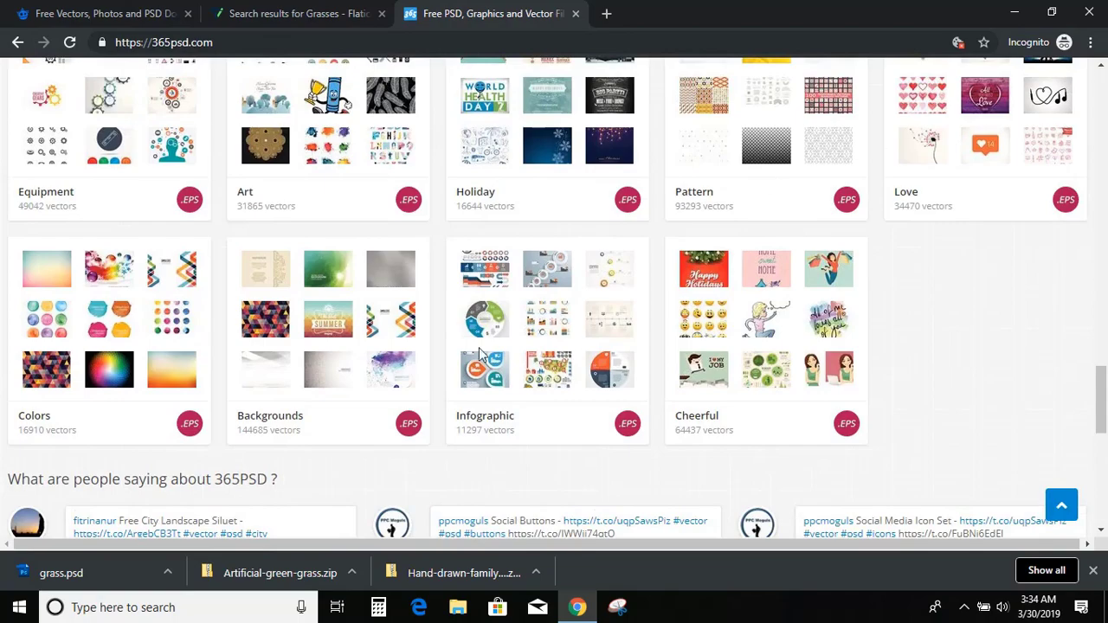
{"action": "left_click", "coordinate": [1089, 12]}
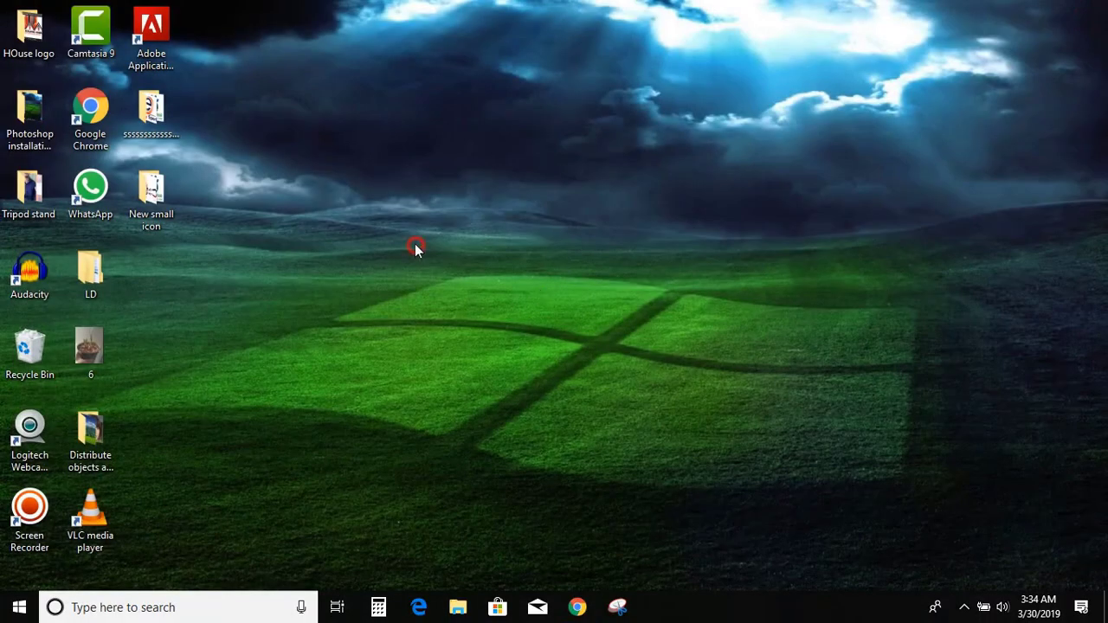
- Open the Ecology-symbols-set zip in Downloads and cut the tree logo set file
{"action": "left_click", "coordinate": [455, 603]}
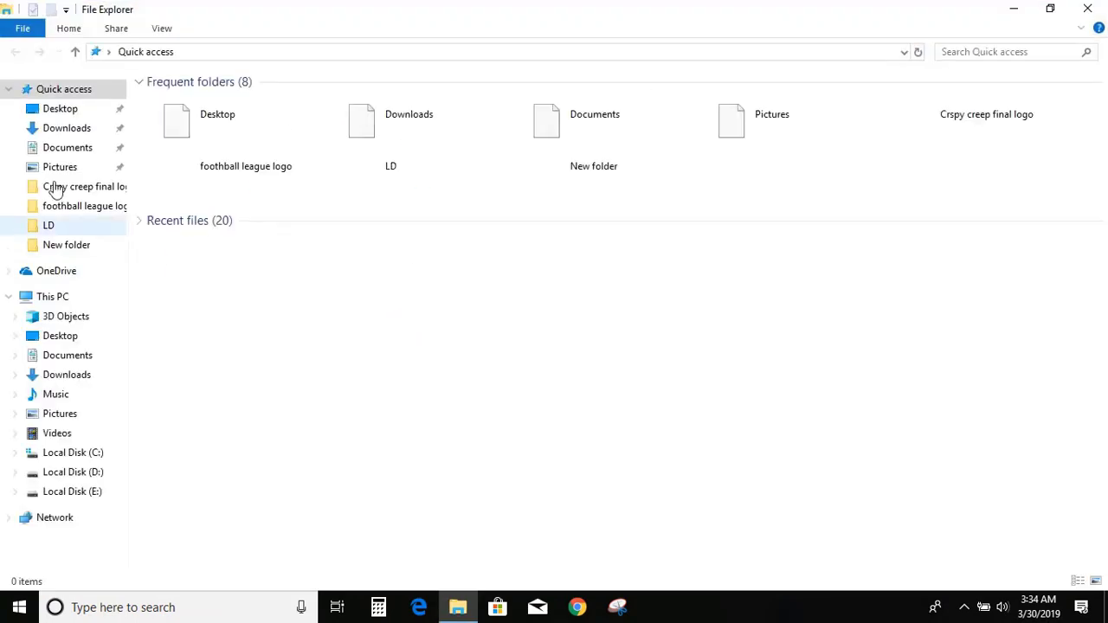
{"action": "left_click", "coordinate": [76, 132]}
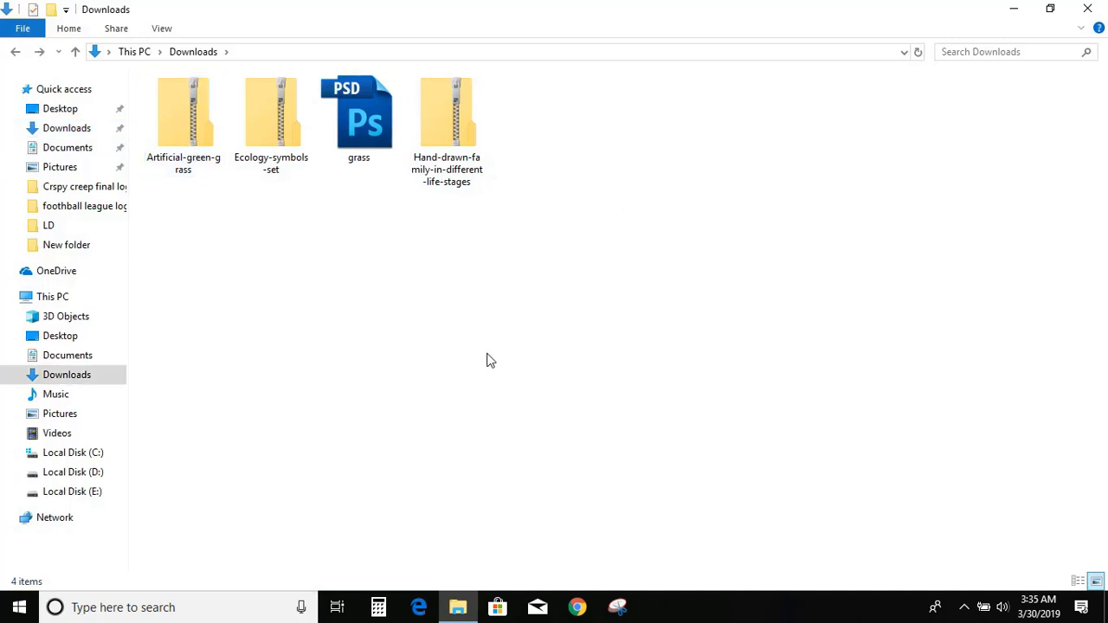
{"action": "double_click", "coordinate": [272, 116]}
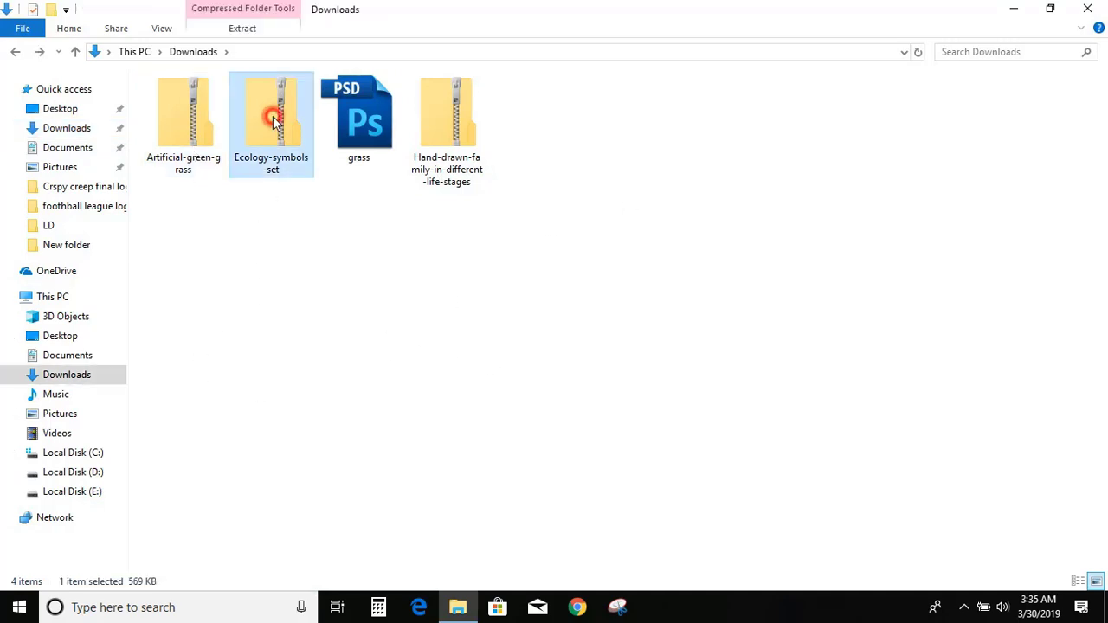
{"action": "left_click", "coordinate": [207, 135]}
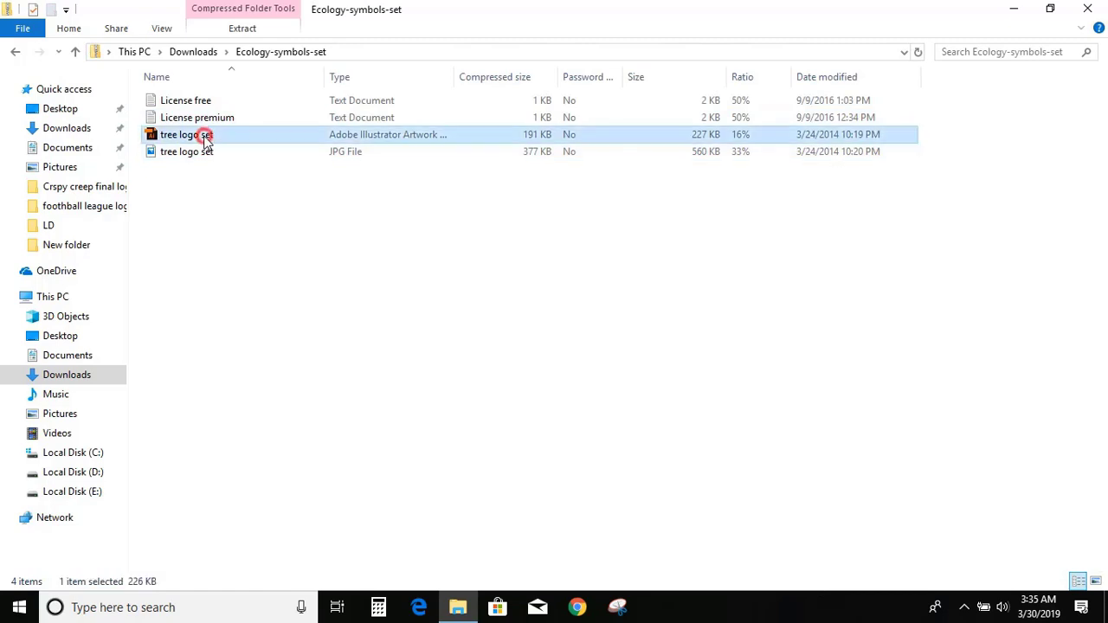
{"action": "right_click", "coordinate": [206, 138]}
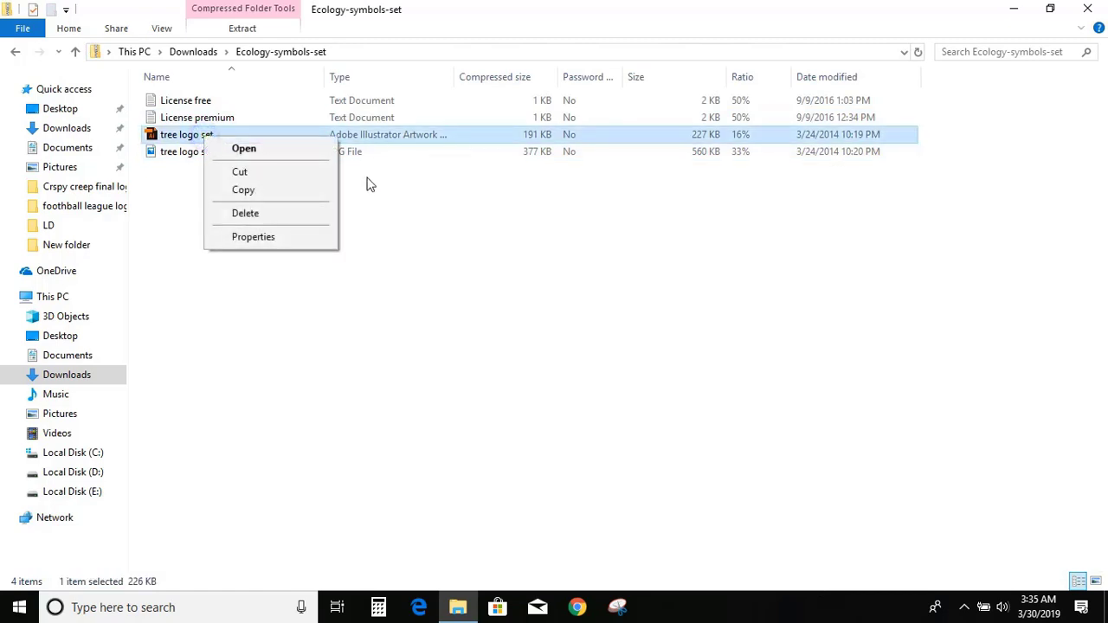
{"action": "left_click", "coordinate": [264, 171]}
- Paste the tree logo set file into Downloads and delete the Ecology-symbols-set zip
{"action": "left_click", "coordinate": [13, 51]}
{"action": "right_click", "coordinate": [365, 292]}
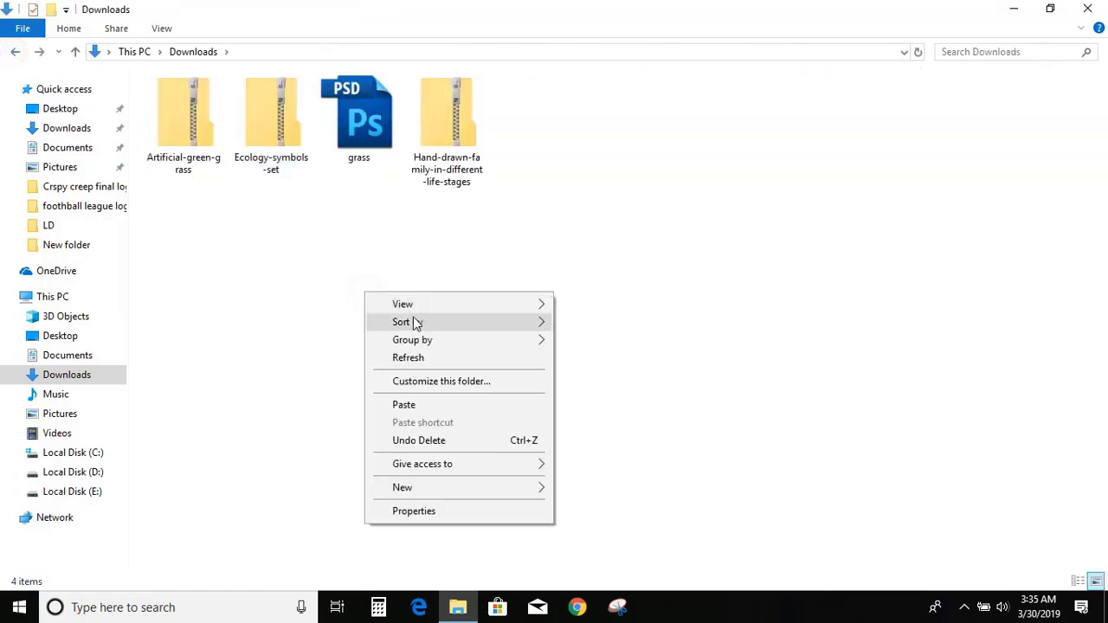
{"action": "left_click", "coordinate": [413, 406]}
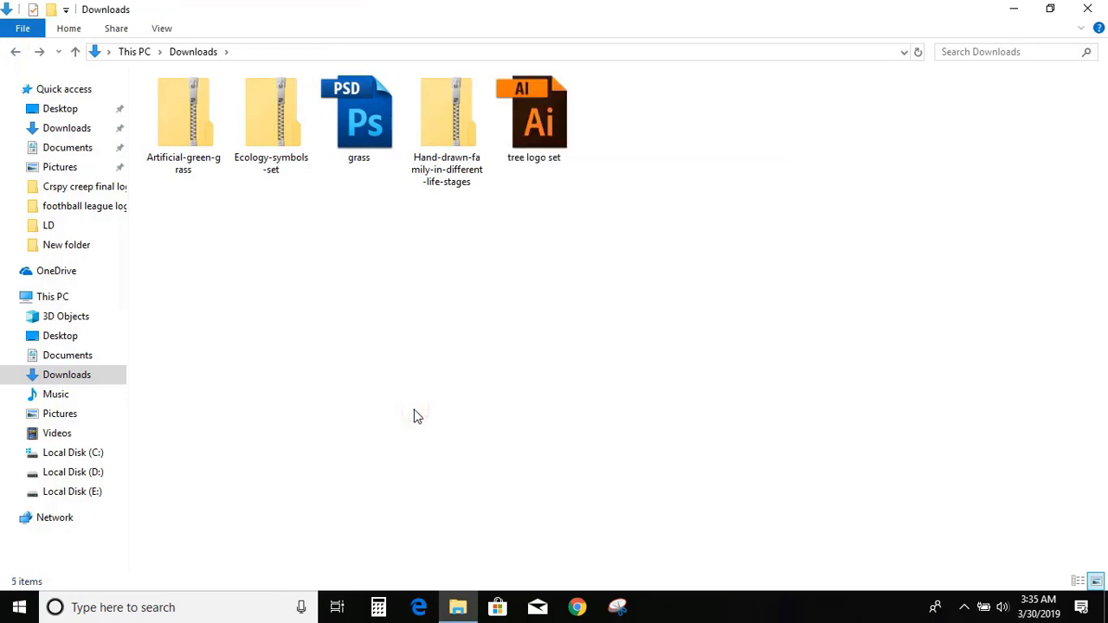
{"action": "left_click", "coordinate": [281, 120]}
{"action": "key", "text": "Delete"}
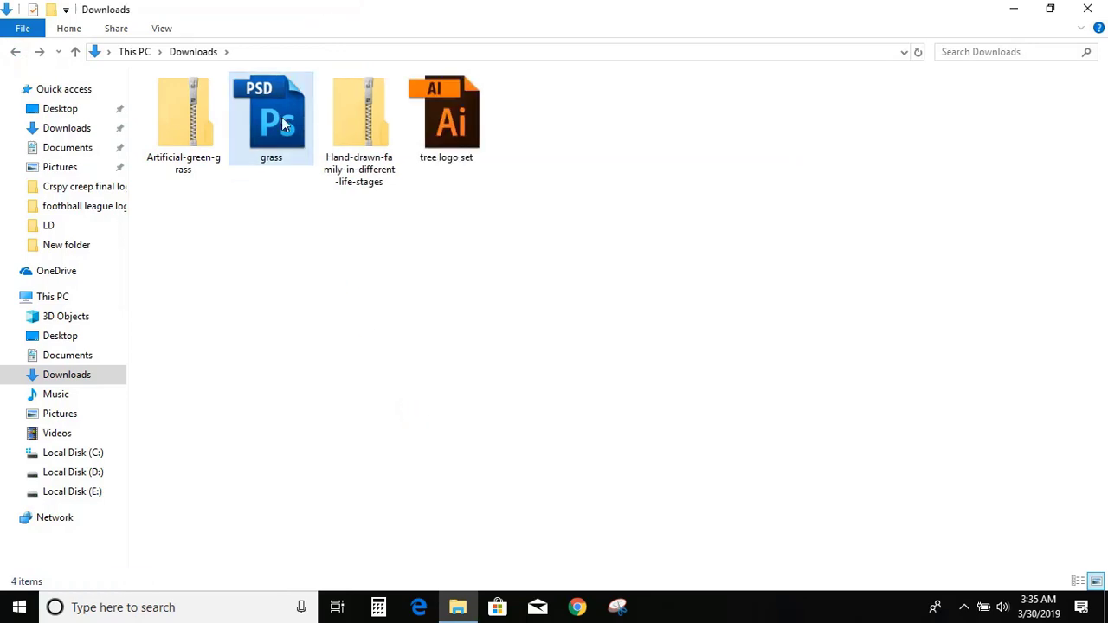
- Move the 317686-P97OCH-322 Illustrator file out of the Hand-drawn-family zip into Downloads
{"action": "double_click", "coordinate": [364, 141]}
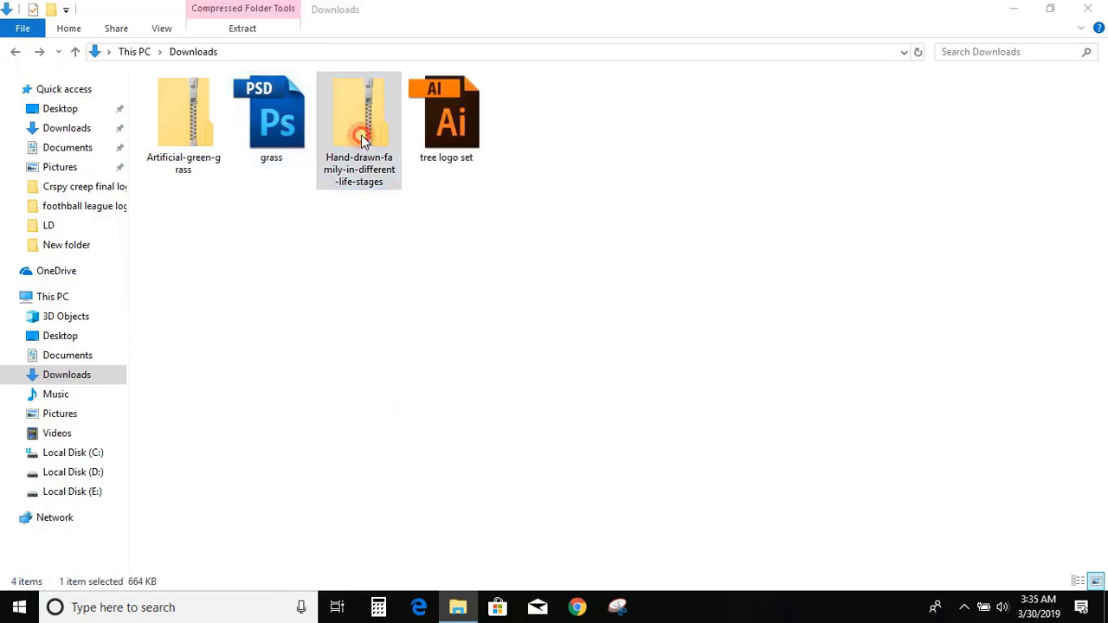
{"action": "left_click", "coordinate": [210, 101]}
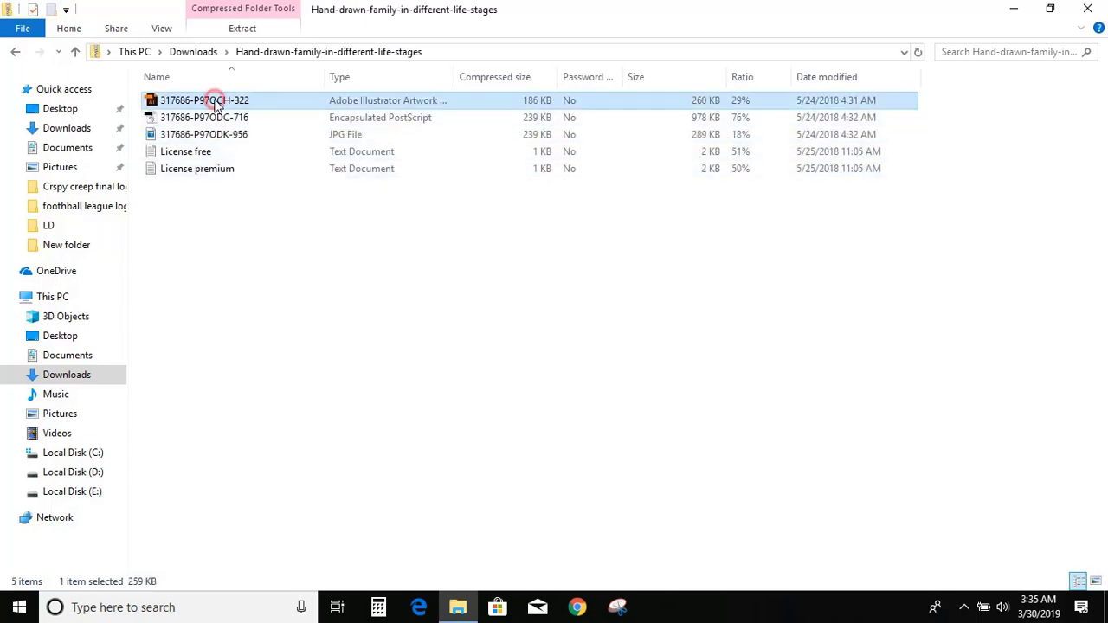
{"action": "right_click", "coordinate": [214, 102]}
{"action": "left_click", "coordinate": [264, 137]}
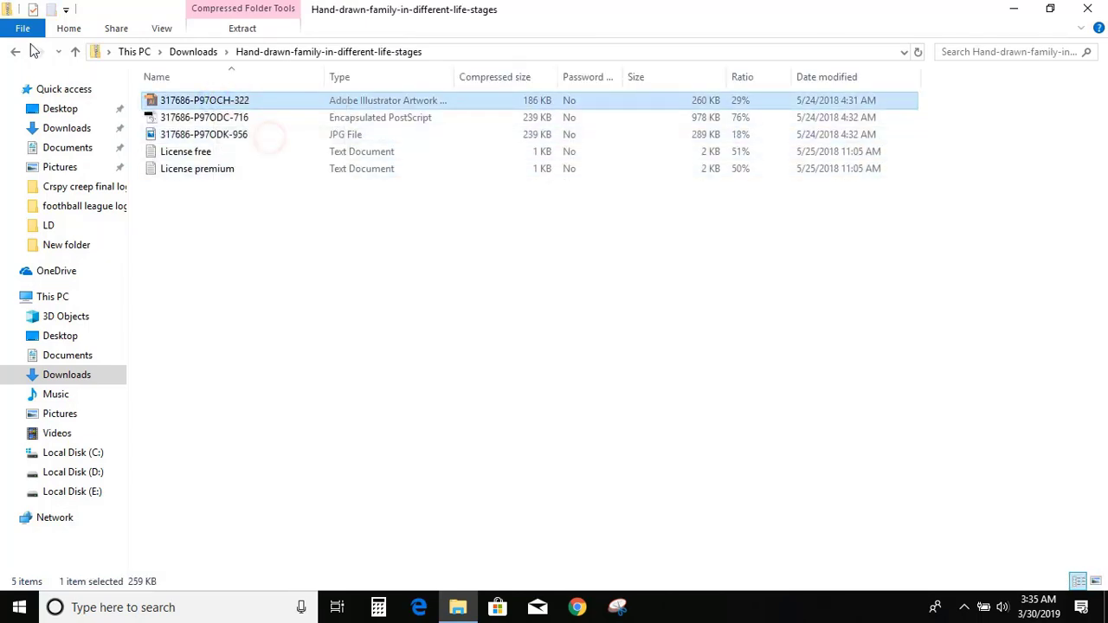
{"action": "left_click", "coordinate": [19, 54]}
{"action": "right_click", "coordinate": [446, 270]}
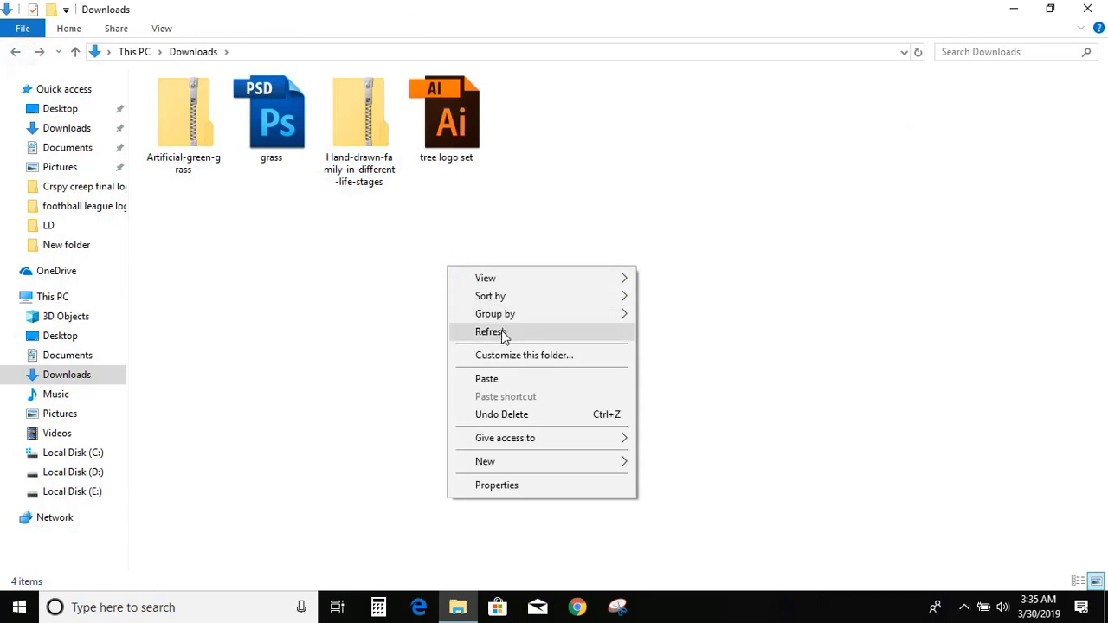
{"action": "left_click", "coordinate": [500, 384]}
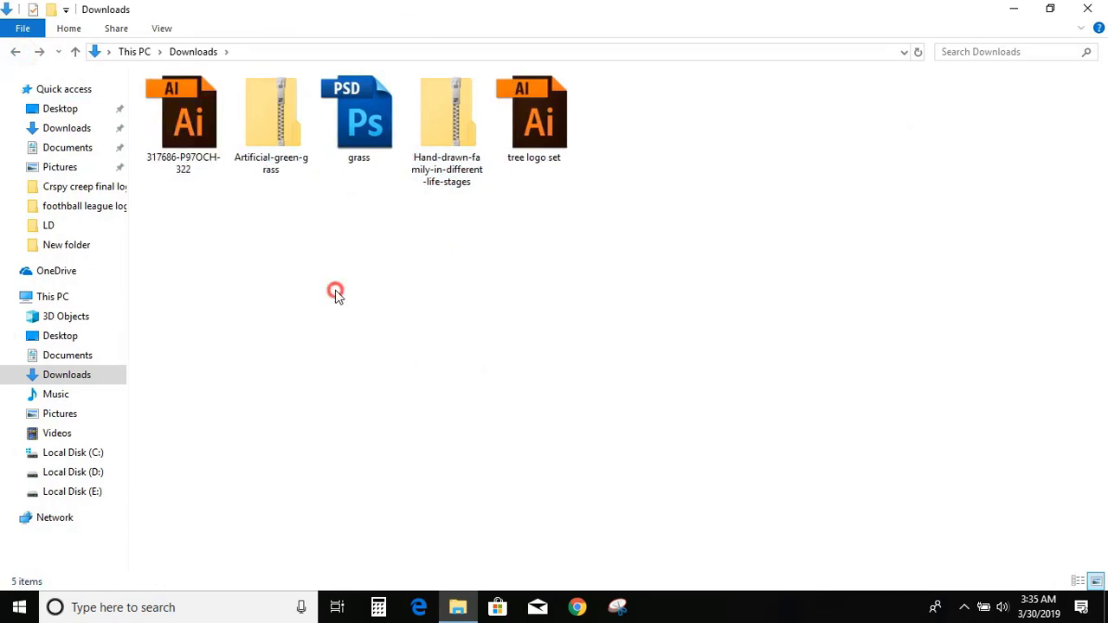
- Delete the Hand-drawn-family zip and look inside the Artificial-green-grass zip
{"action": "left_click", "coordinate": [440, 118]}
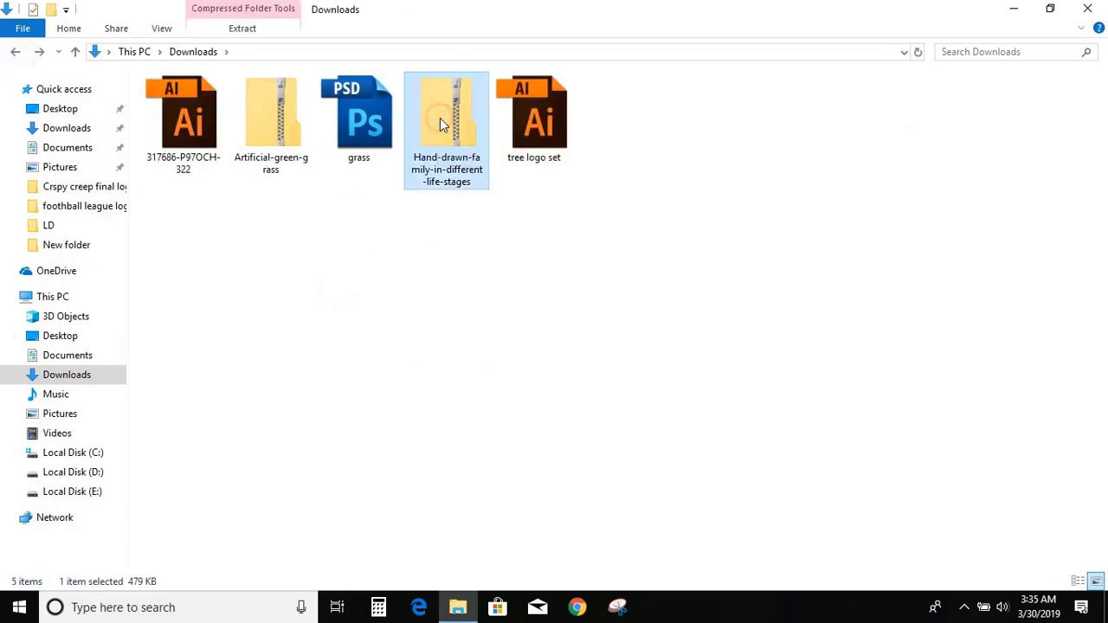
{"action": "key", "text": "Delete"}
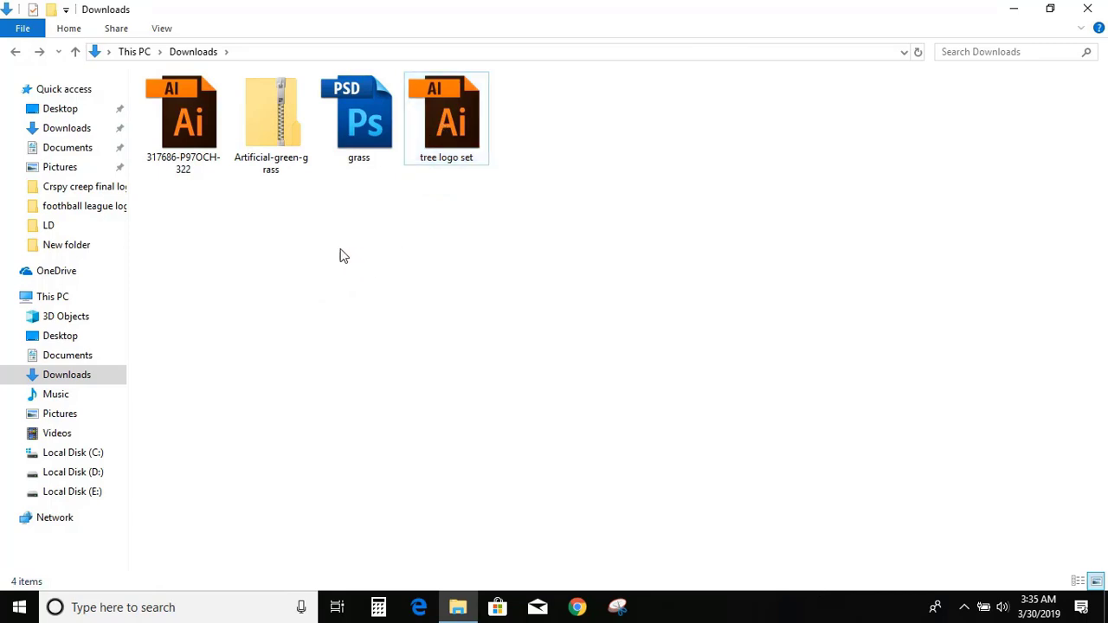
{"action": "double_click", "coordinate": [270, 110]}
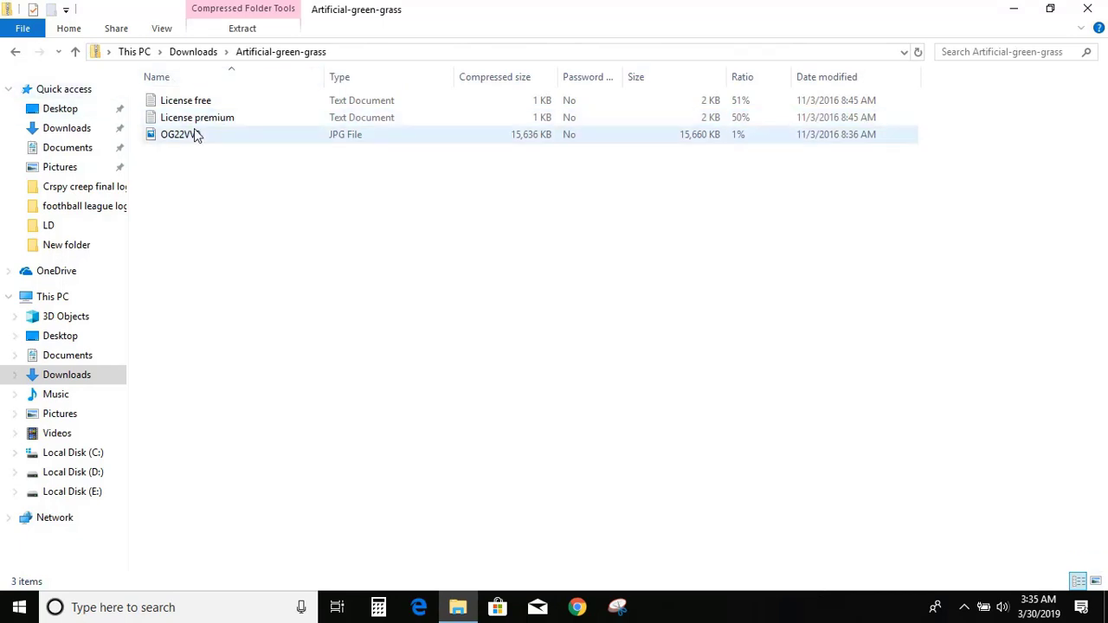
{"action": "left_click", "coordinate": [185, 101]}
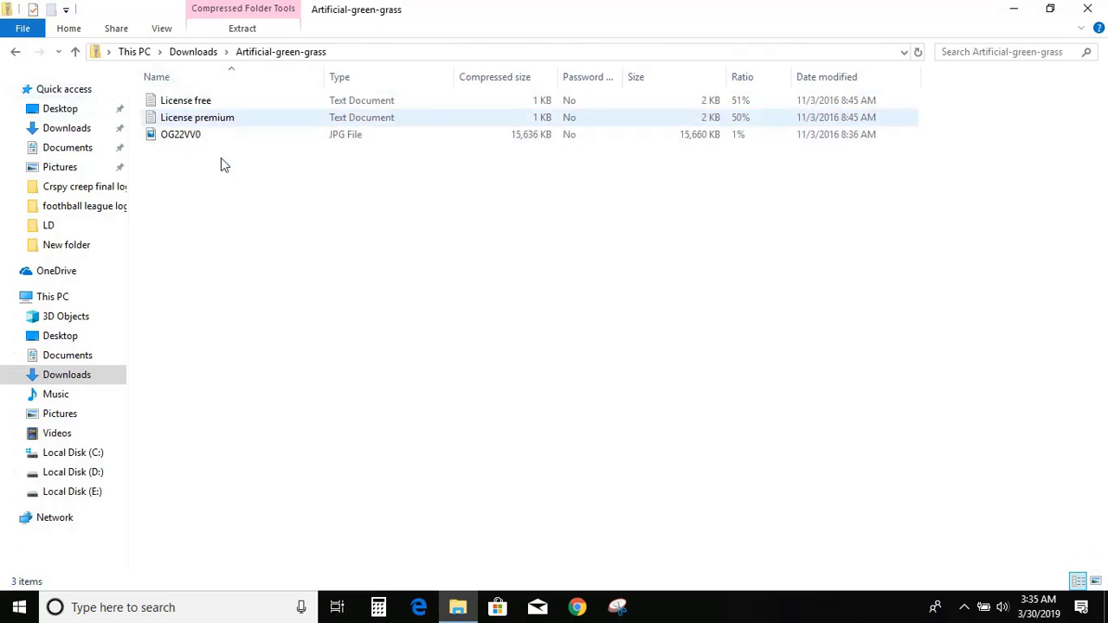
{"action": "left_click", "coordinate": [14, 52]}
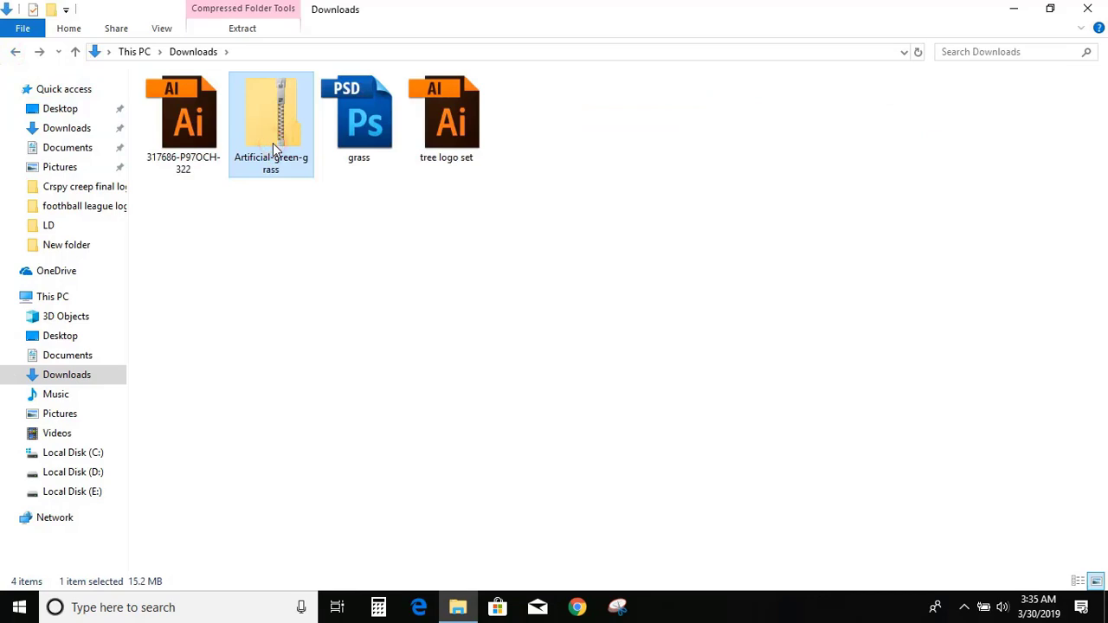
- Delete the Artificial-green-grass zip and minimise File Explorer to the desktop
{"action": "key", "text": "Delete"}
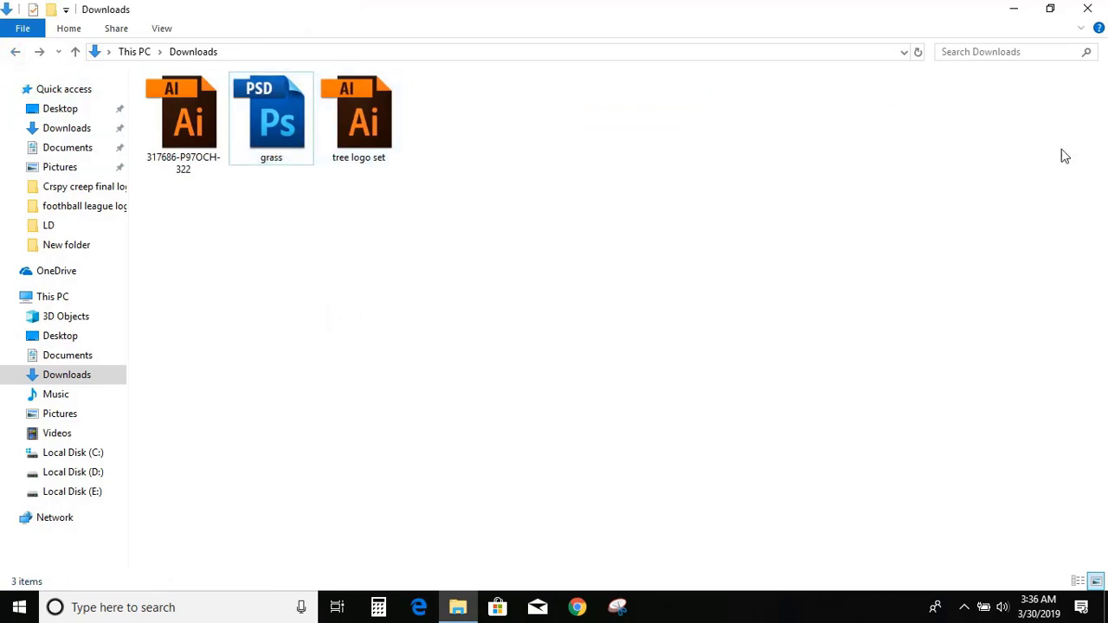
{"action": "left_click", "coordinate": [1014, 9]}
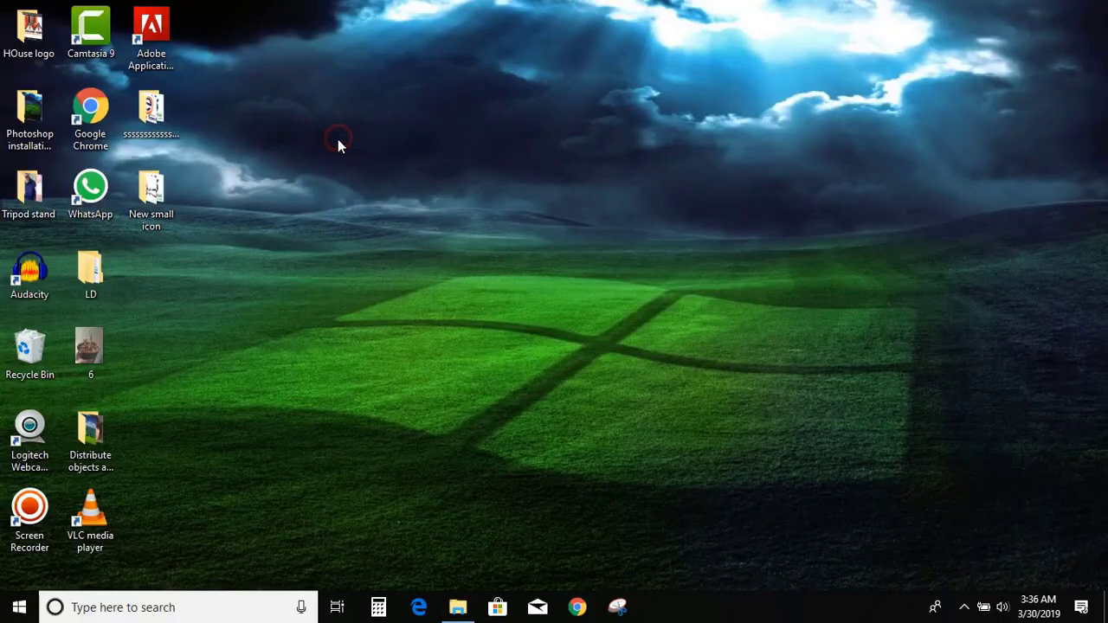
- Launch Adobe Illustrator CC from the Start menu and create a 1280 × 720 px document
{"action": "left_click", "coordinate": [12, 608]}
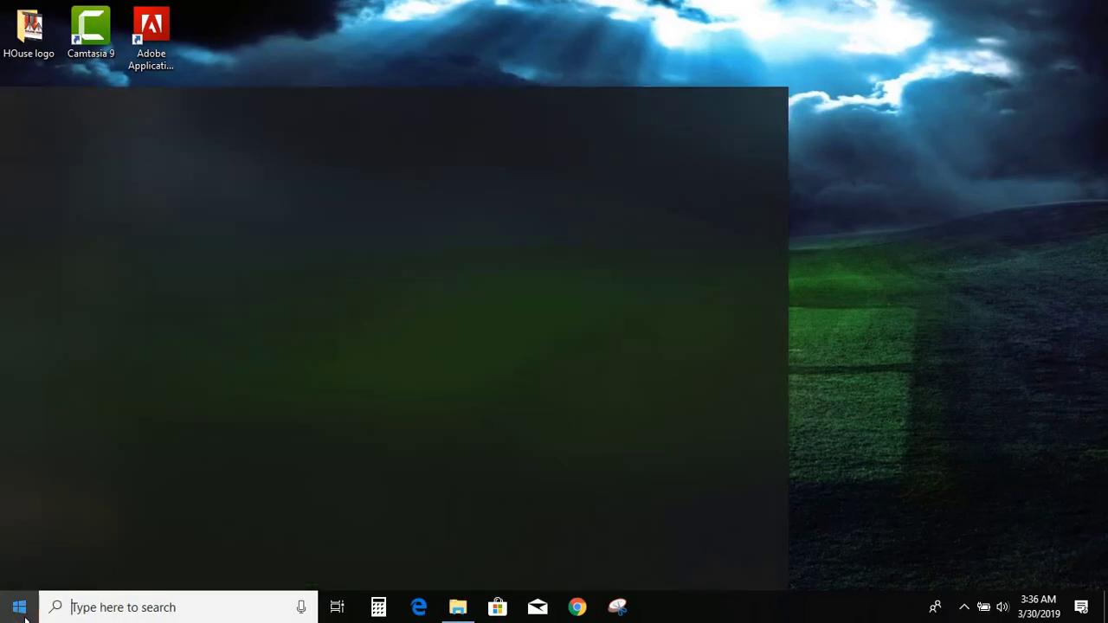
{"action": "left_click", "coordinate": [196, 335]}
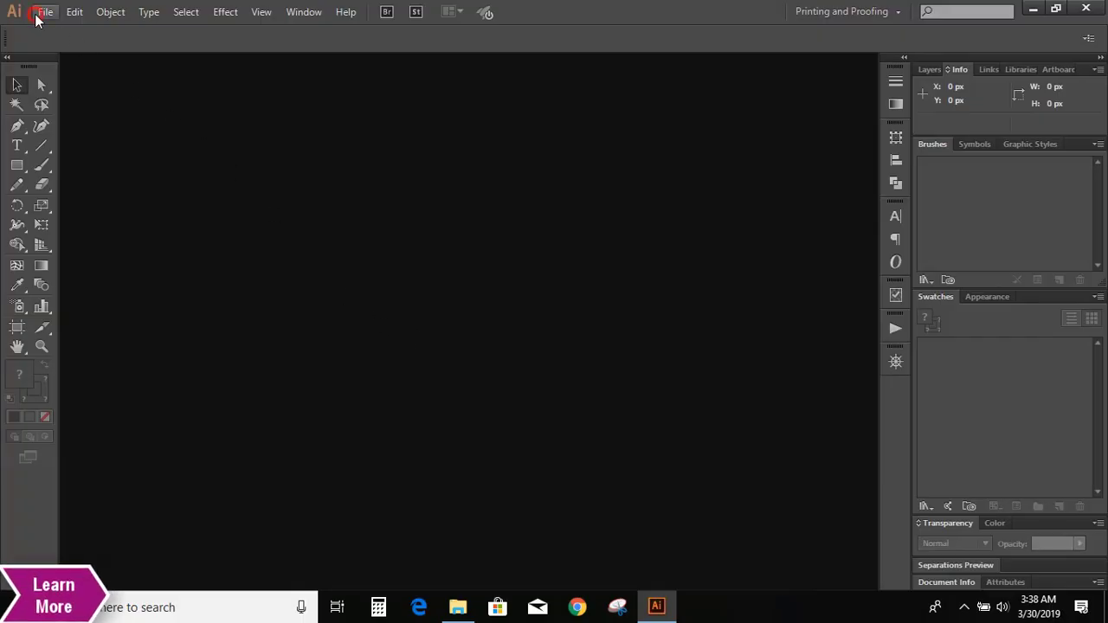
{"action": "left_click", "coordinate": [45, 12]}
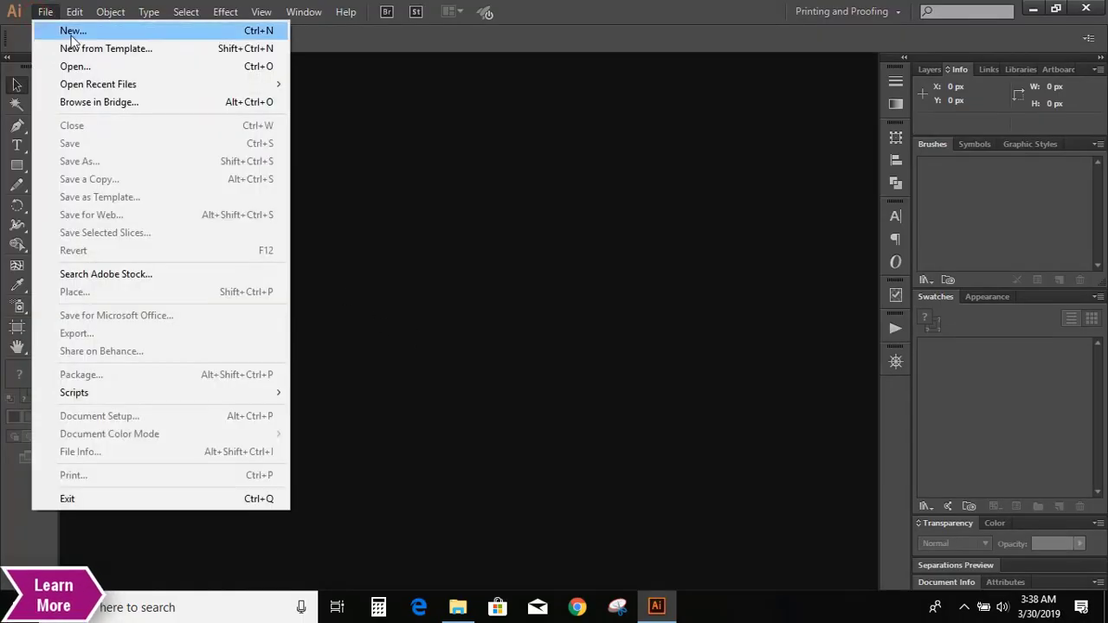
{"action": "left_click", "coordinate": [73, 30]}
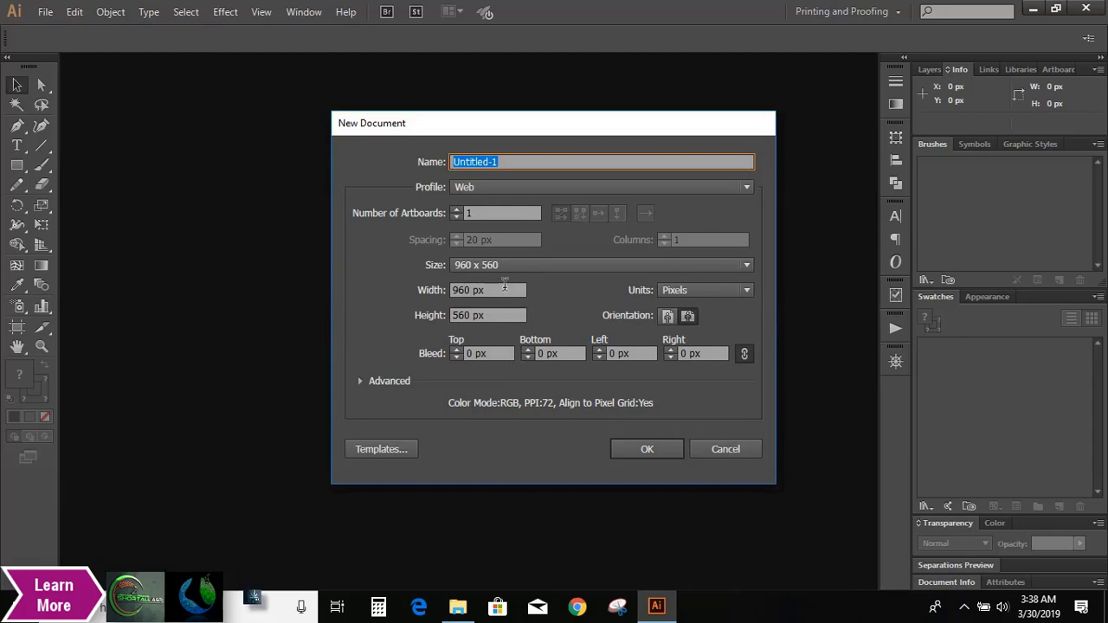
{"action": "left_click", "coordinate": [467, 290]}
{"action": "type", "text": "1280"}
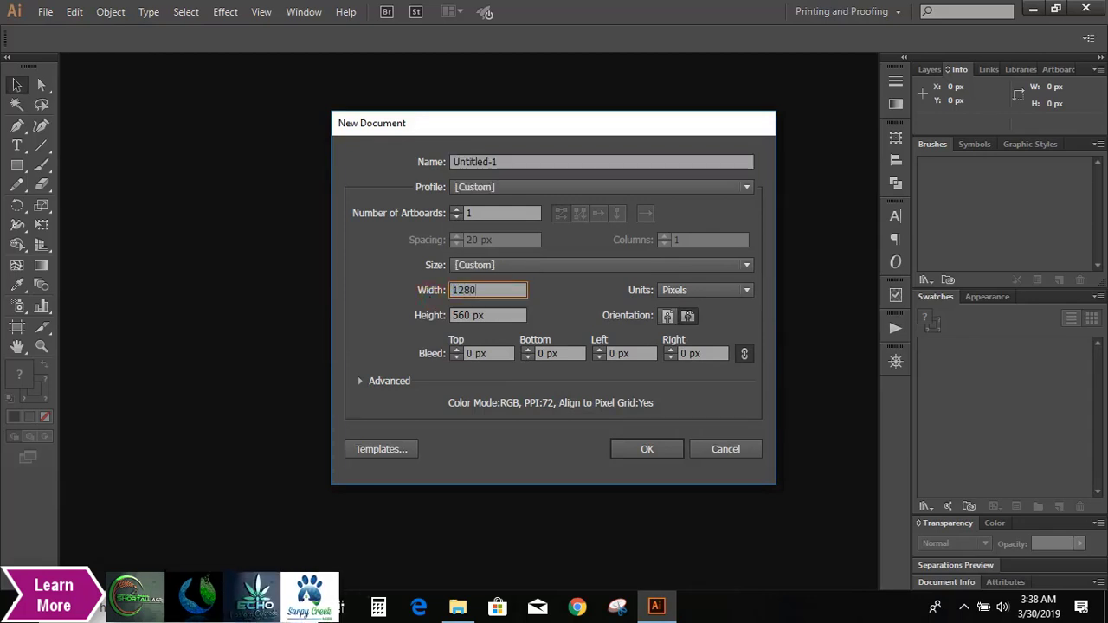
{"action": "left_click", "coordinate": [496, 315]}
{"action": "type", "text": "7"}
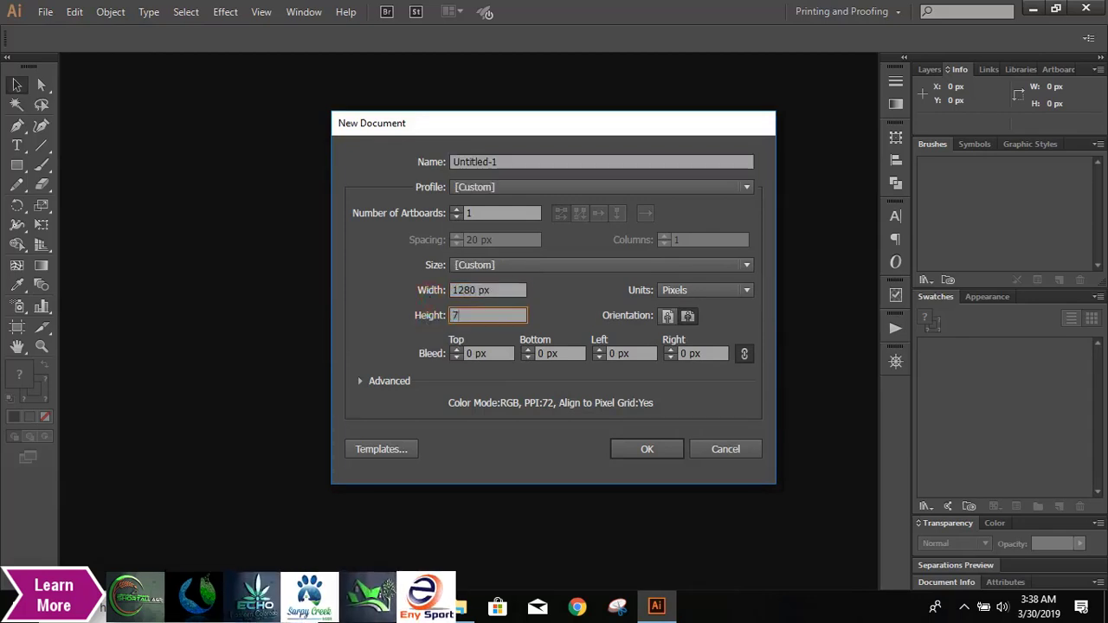
{"action": "type", "text": "20"}
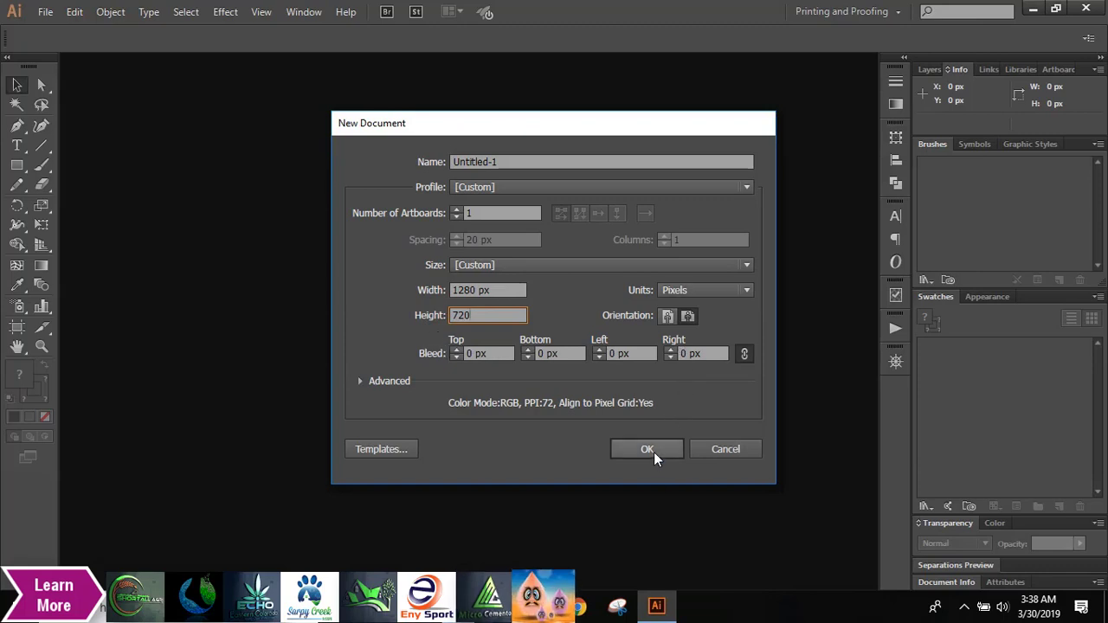
{"action": "left_click", "coordinate": [647, 449]}
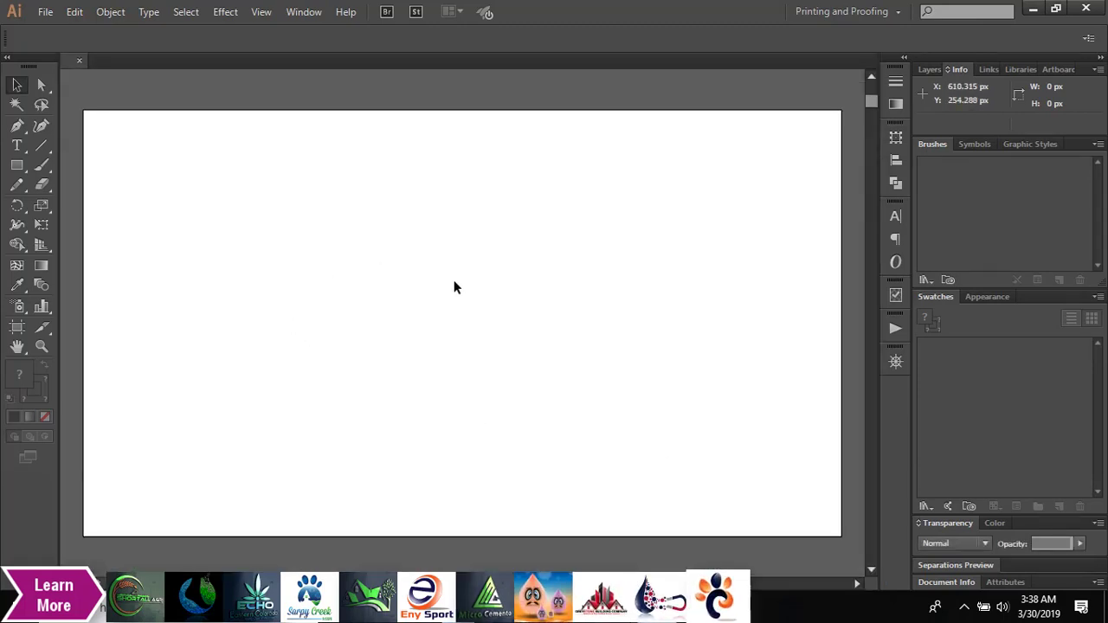
- Open the family artwork, grass PSD and tree logo set from Downloads, accepting Photoshop import defaults
{"action": "left_click", "coordinate": [45, 11]}
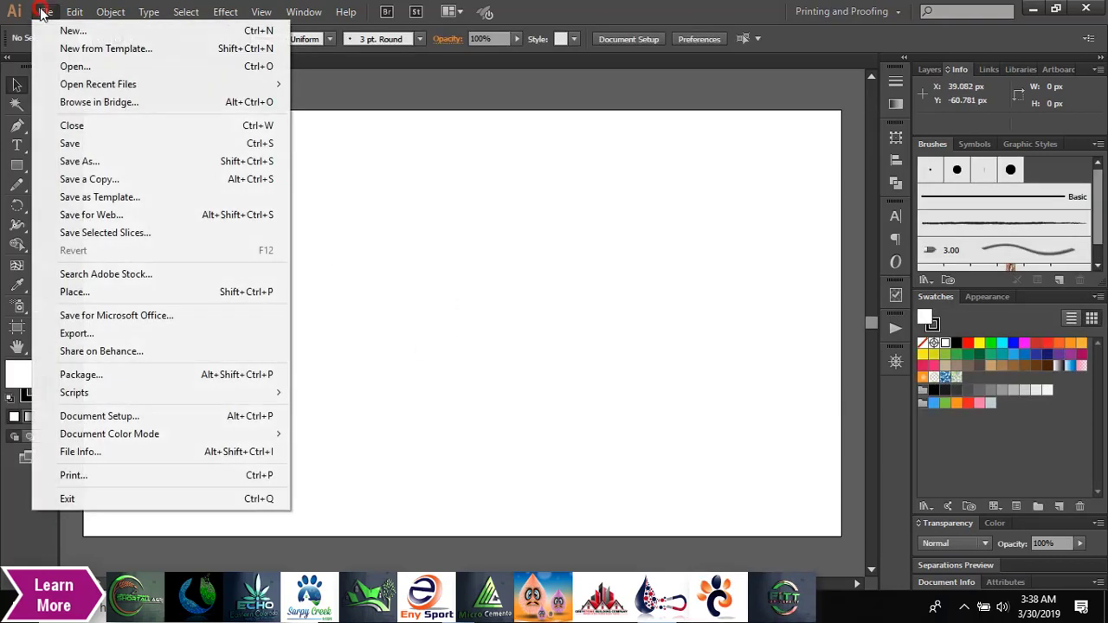
{"action": "left_click", "coordinate": [88, 70]}
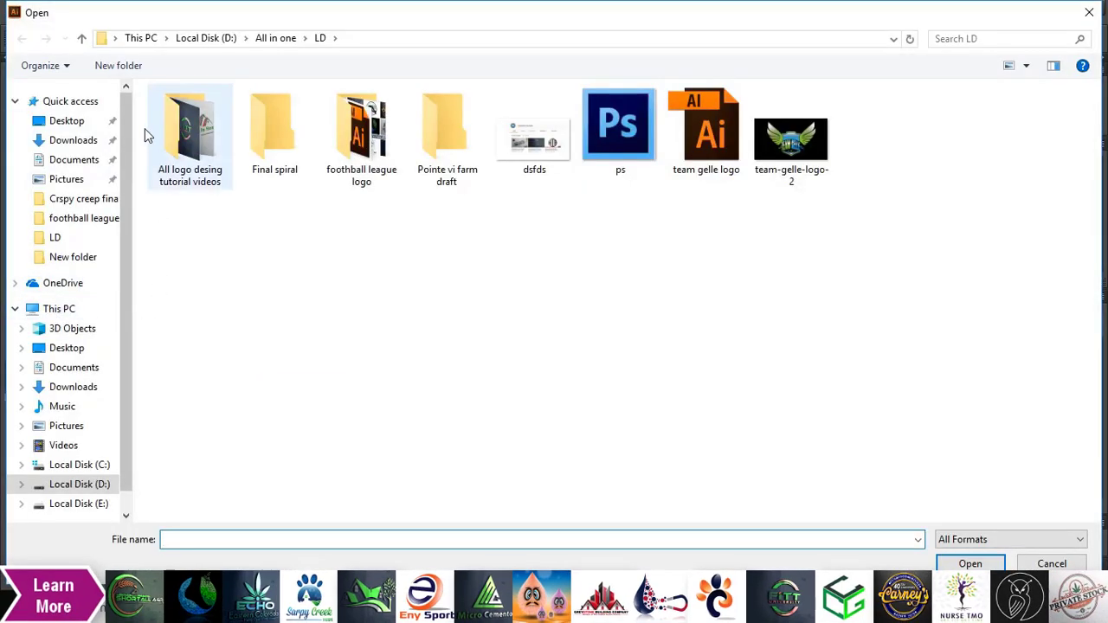
{"action": "left_click", "coordinate": [75, 141]}
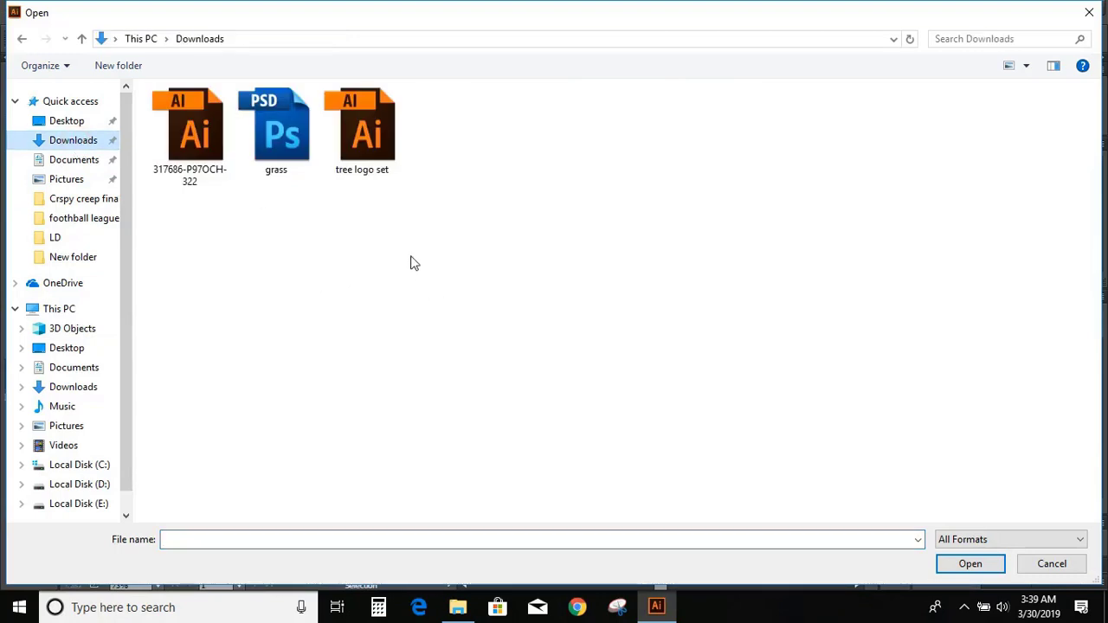
{"action": "left_click_drag", "start_coordinate": [459, 232], "coordinate": [157, 128]}
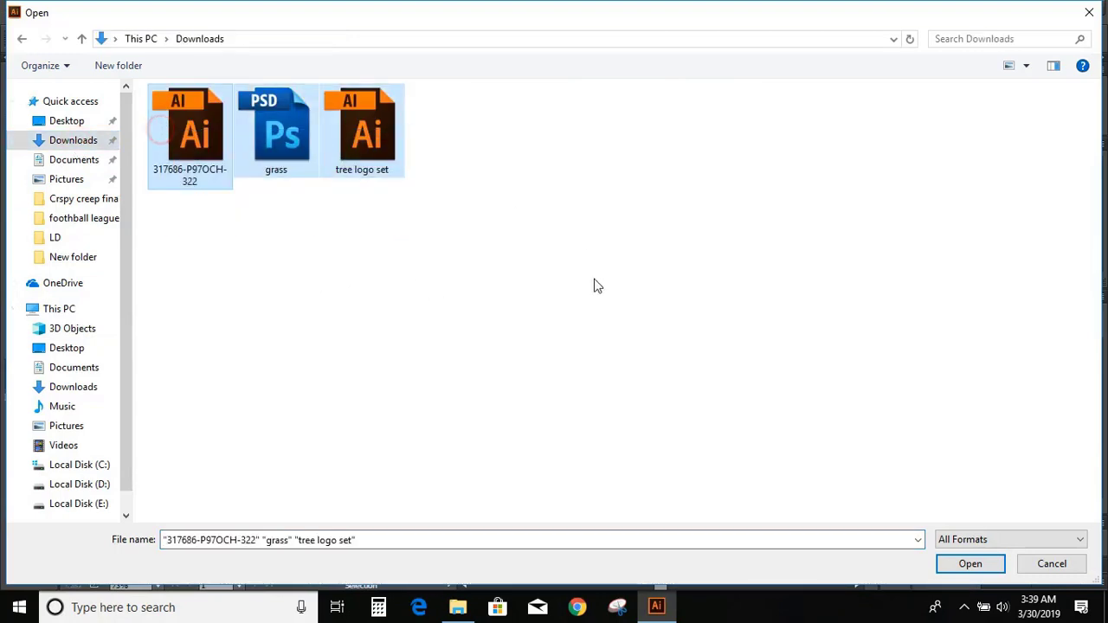
{"action": "left_click", "coordinate": [969, 565]}
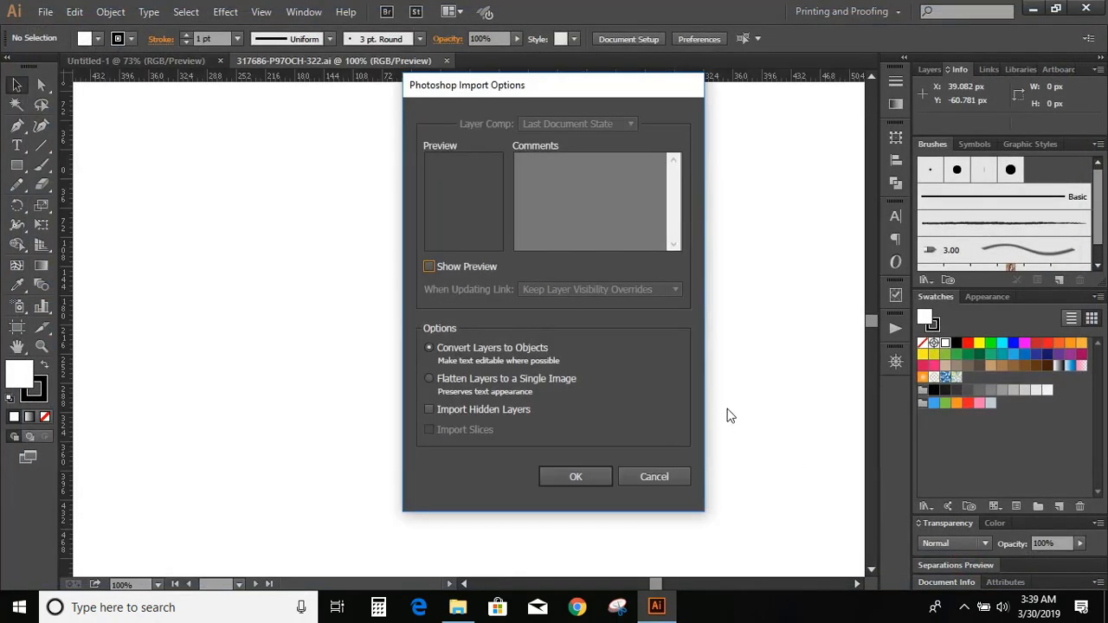
{"action": "left_click", "coordinate": [573, 477]}
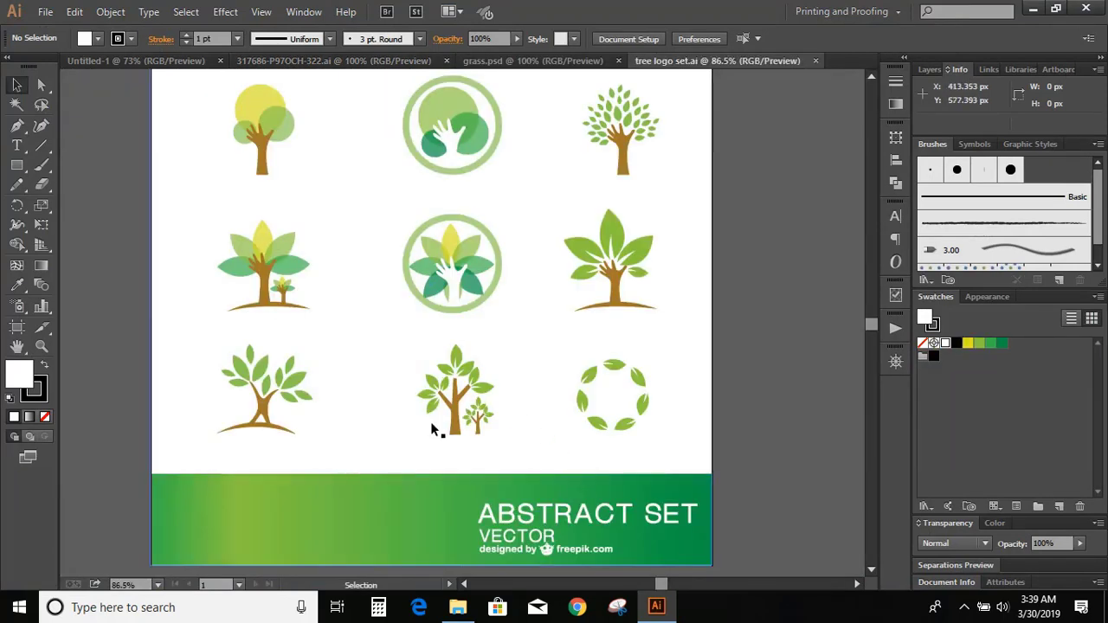
- Delete the white background rectangle behind the green-leaved tree in the logo set
{"action": "scroll", "coordinate": [689, 478], "scroll_direction": "up", "scroll_amount": 1}
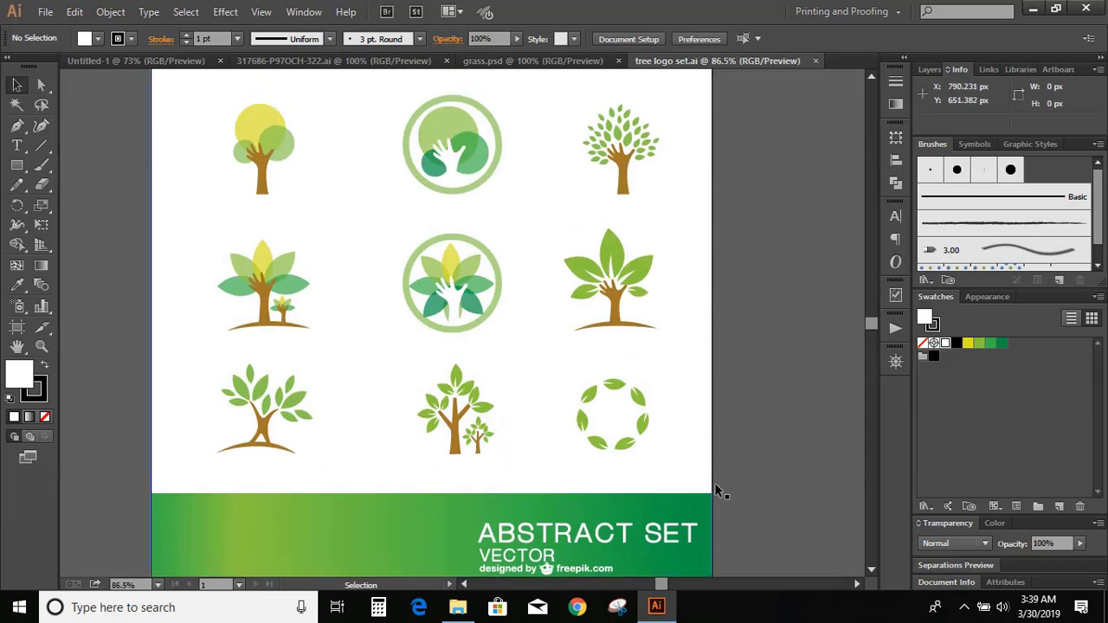
{"action": "left_click_drag", "start_coordinate": [639, 306], "coordinate": [606, 280]}
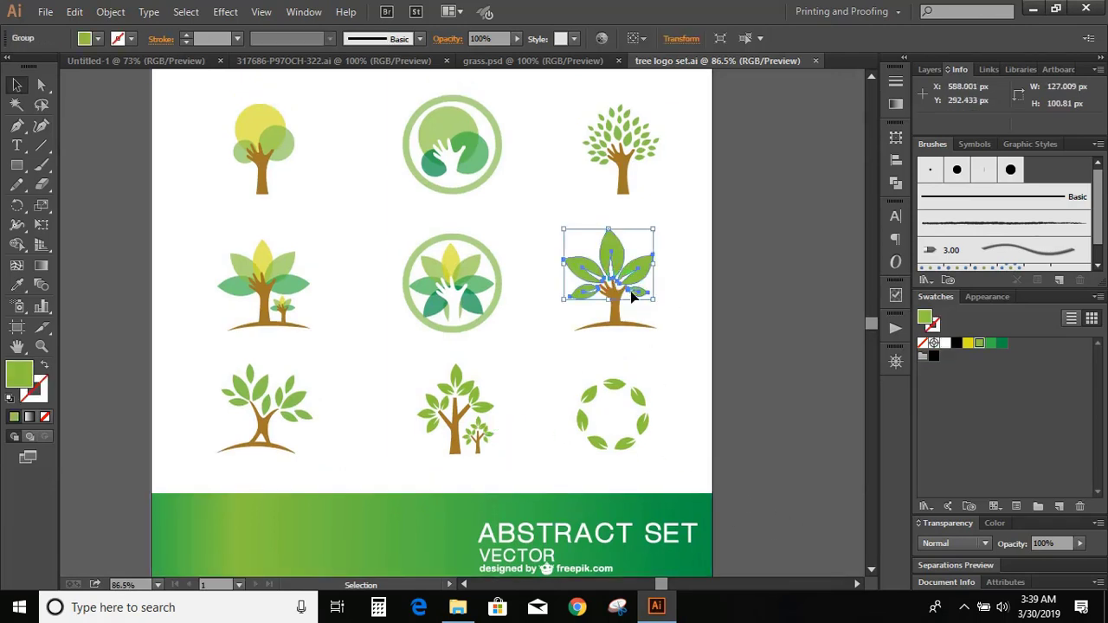
{"action": "left_click", "coordinate": [678, 334]}
{"action": "left_click_drag", "start_coordinate": [622, 277], "coordinate": [659, 335]}
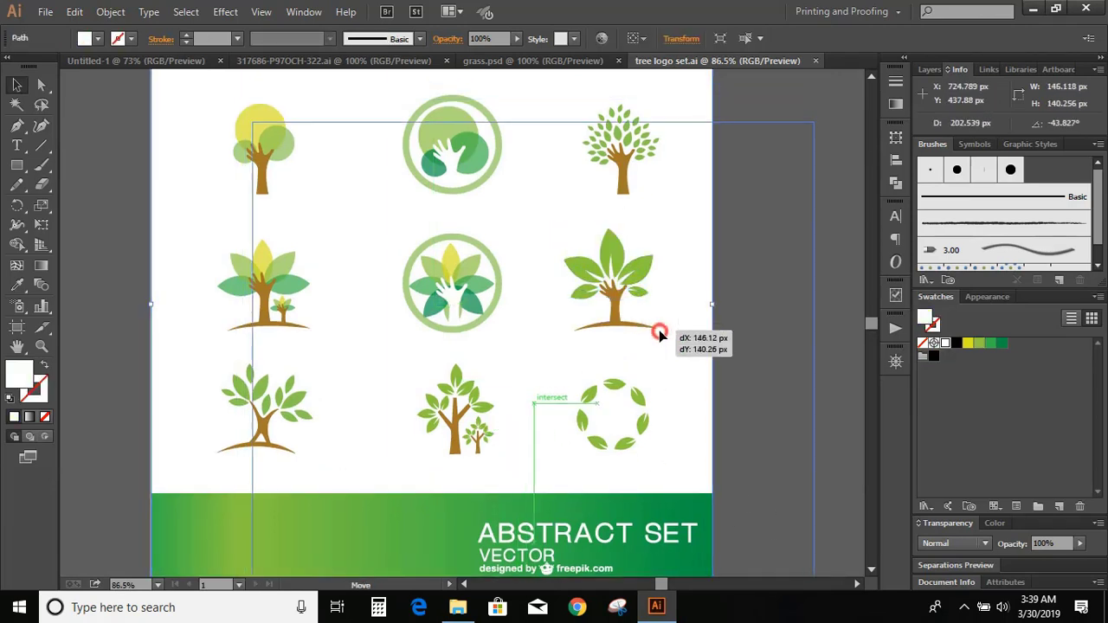
{"action": "key", "text": "Delete"}
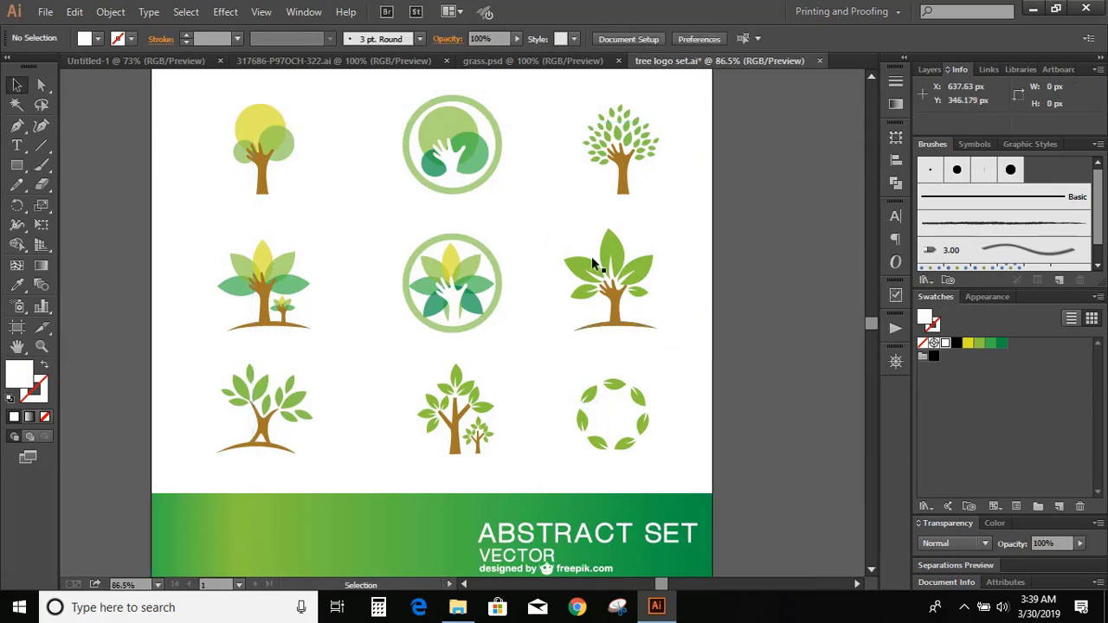
- Drag the whole tree onto the Untitled-1 artboard and group its parts
{"action": "left_click_drag", "start_coordinate": [549, 229], "coordinate": [668, 361]}
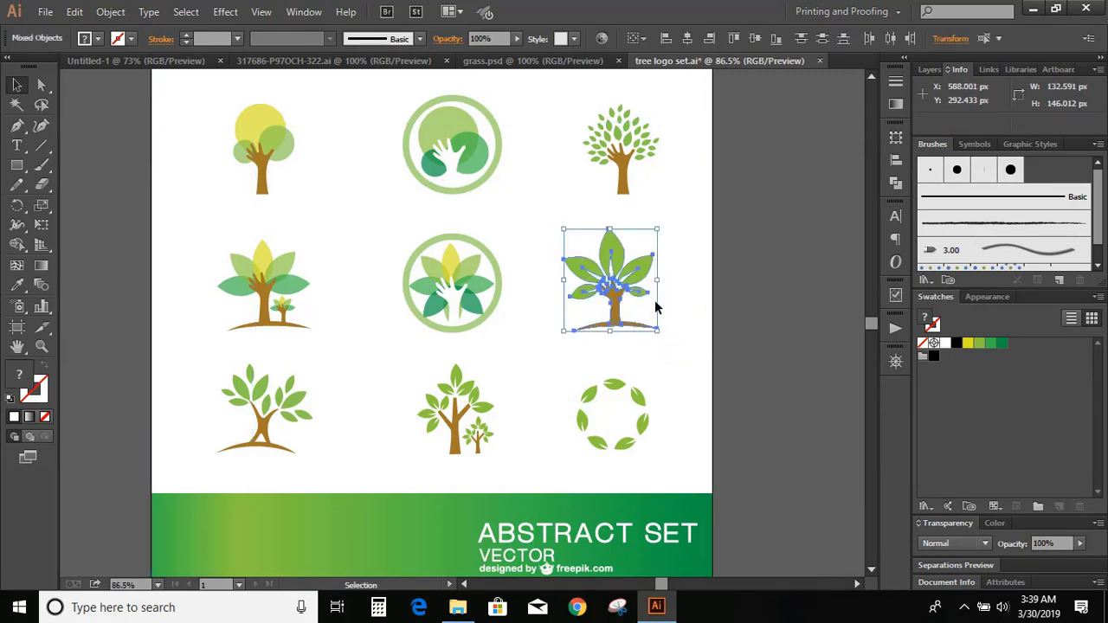
{"action": "left_click_drag", "start_coordinate": [616, 297], "coordinate": [151, 68]}
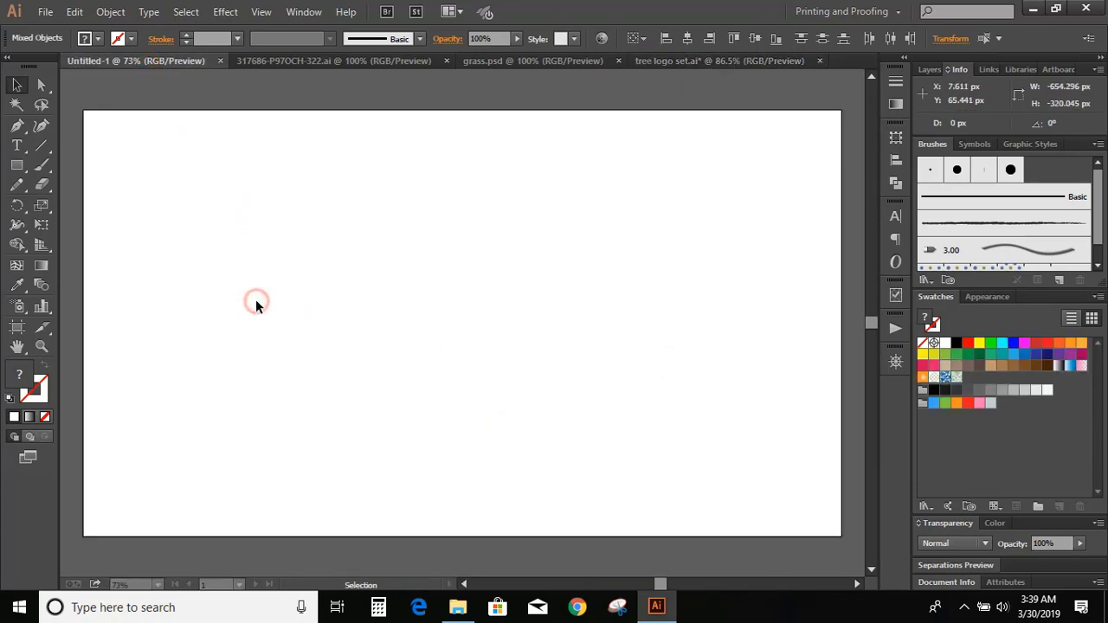
{"action": "left_click_drag", "start_coordinate": [152, 68], "coordinate": [256, 303]}
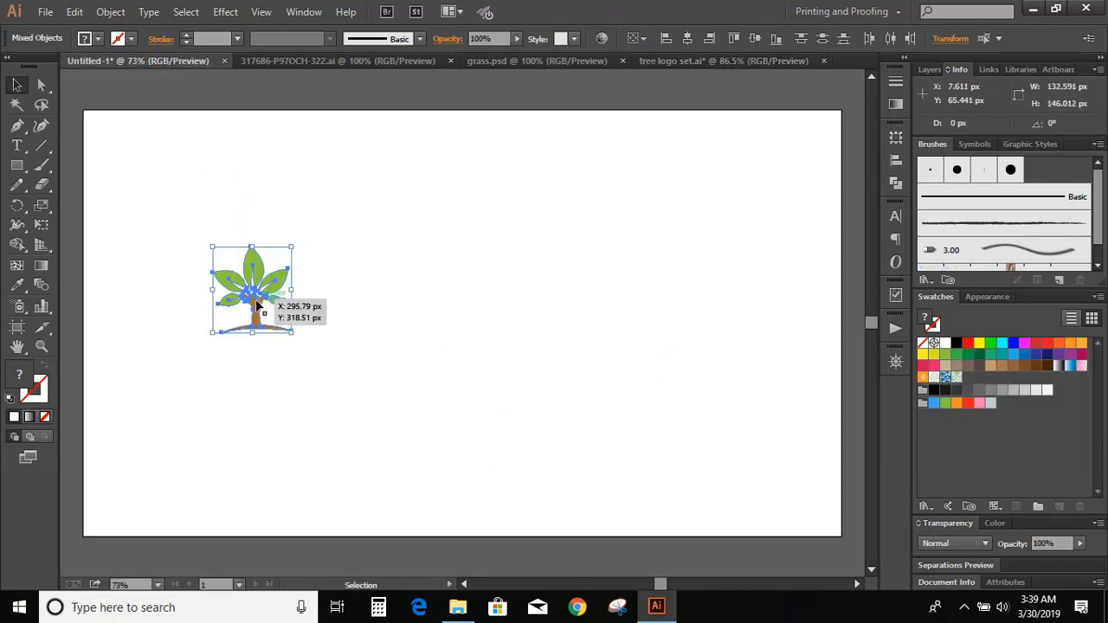
{"action": "left_click", "coordinate": [111, 11]}
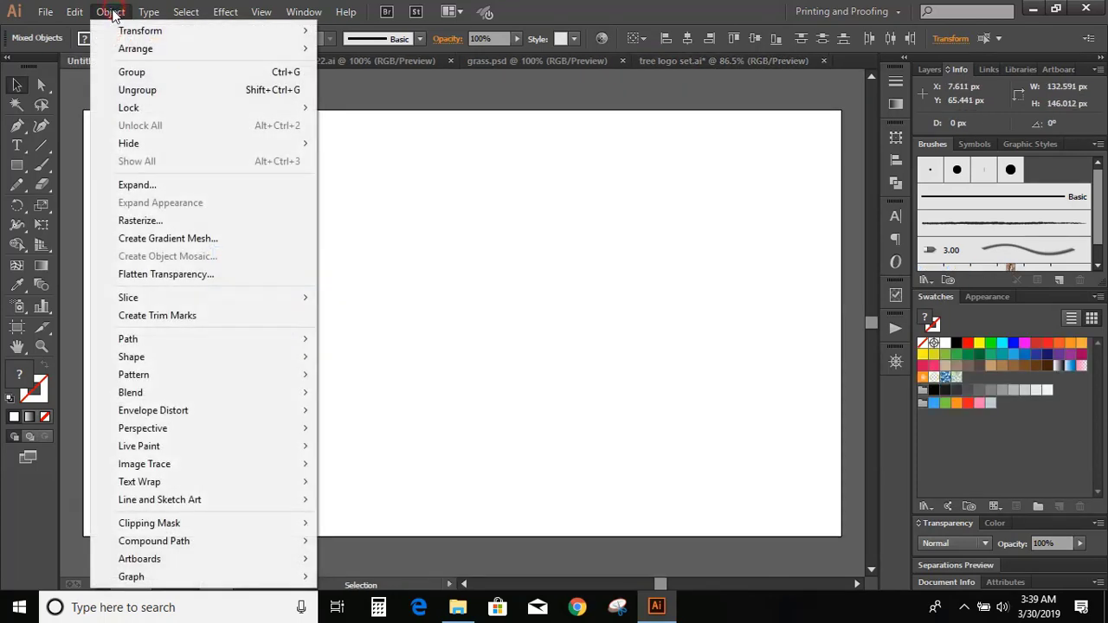
{"action": "left_click", "coordinate": [161, 72]}
{"action": "left_click", "coordinate": [448, 310]}
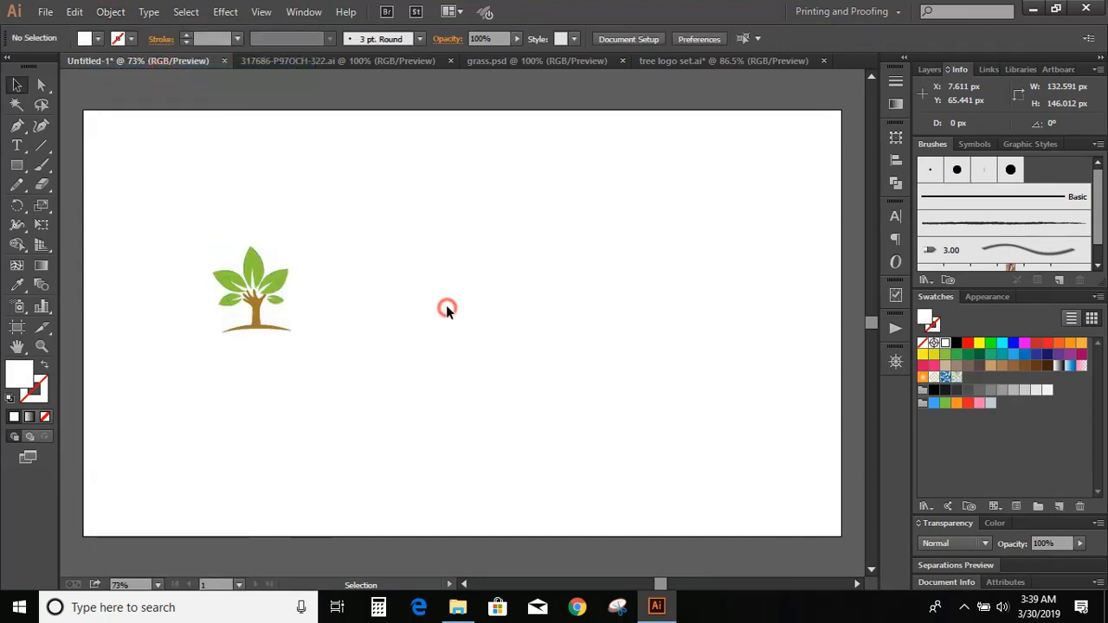
{"action": "left_click", "coordinate": [363, 62]}
{"action": "scroll", "coordinate": [509, 425], "scroll_direction": "down", "scroll_amount": 1}
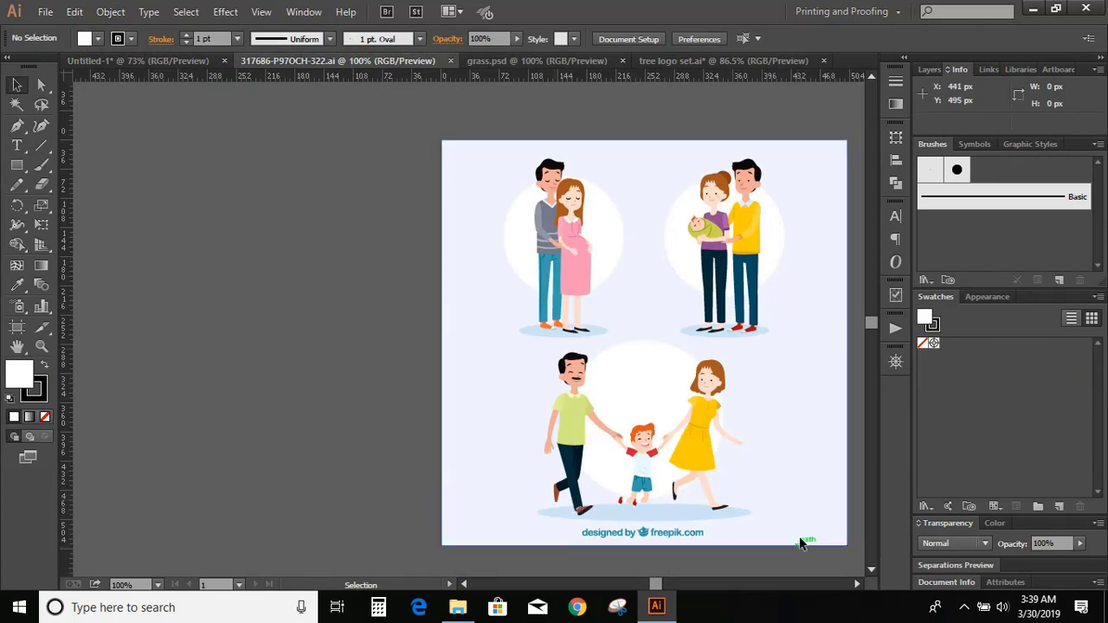
- Drag the walking family onto Untitled-1 beside the tree, then close the family file
{"action": "left_click", "coordinate": [703, 438]}
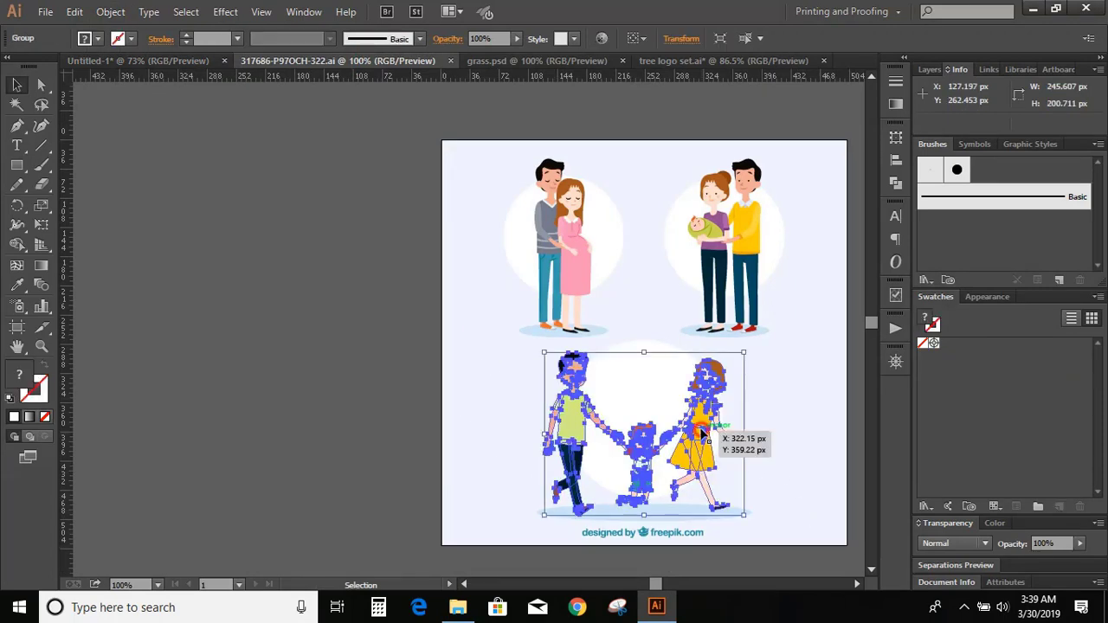
{"action": "left_click_drag", "start_coordinate": [703, 438], "coordinate": [191, 65]}
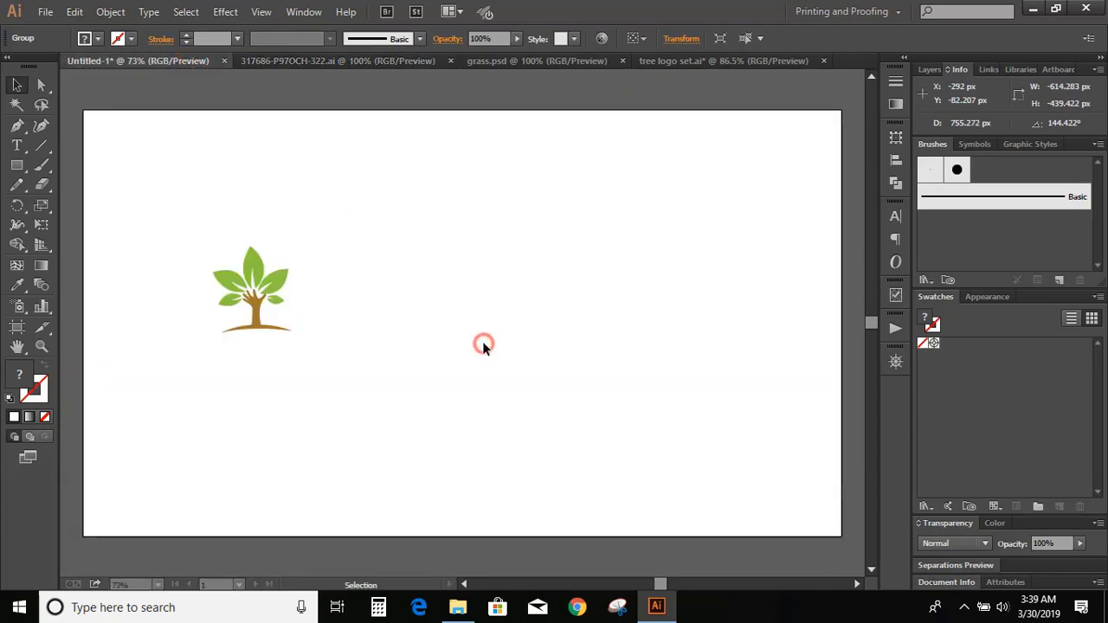
{"action": "left_click_drag", "start_coordinate": [186, 62], "coordinate": [483, 341]}
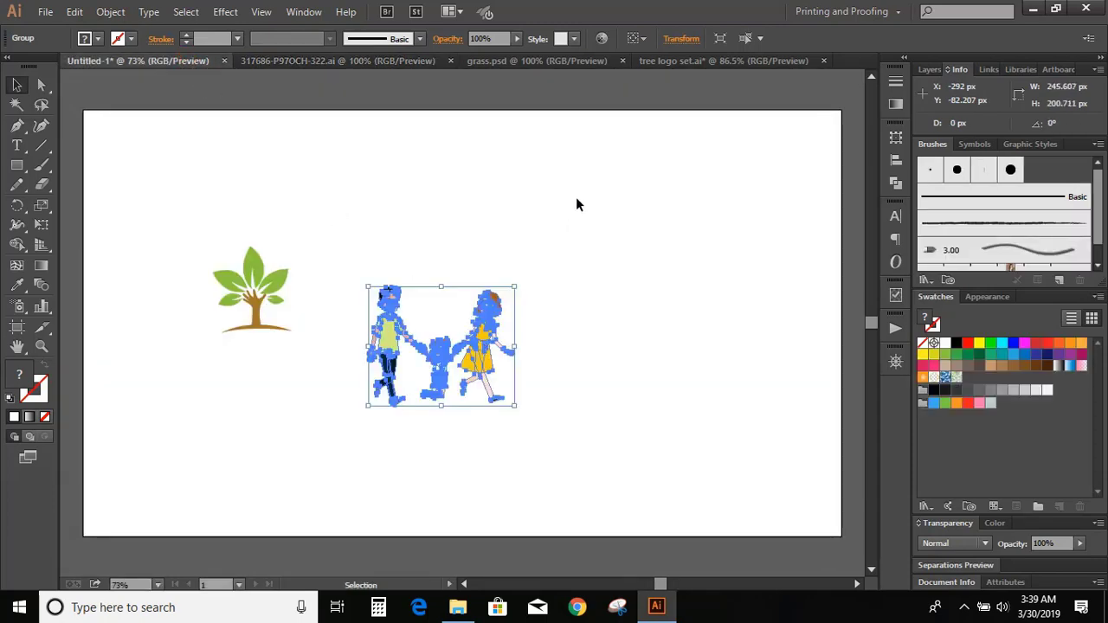
{"action": "left_click", "coordinate": [381, 59]}
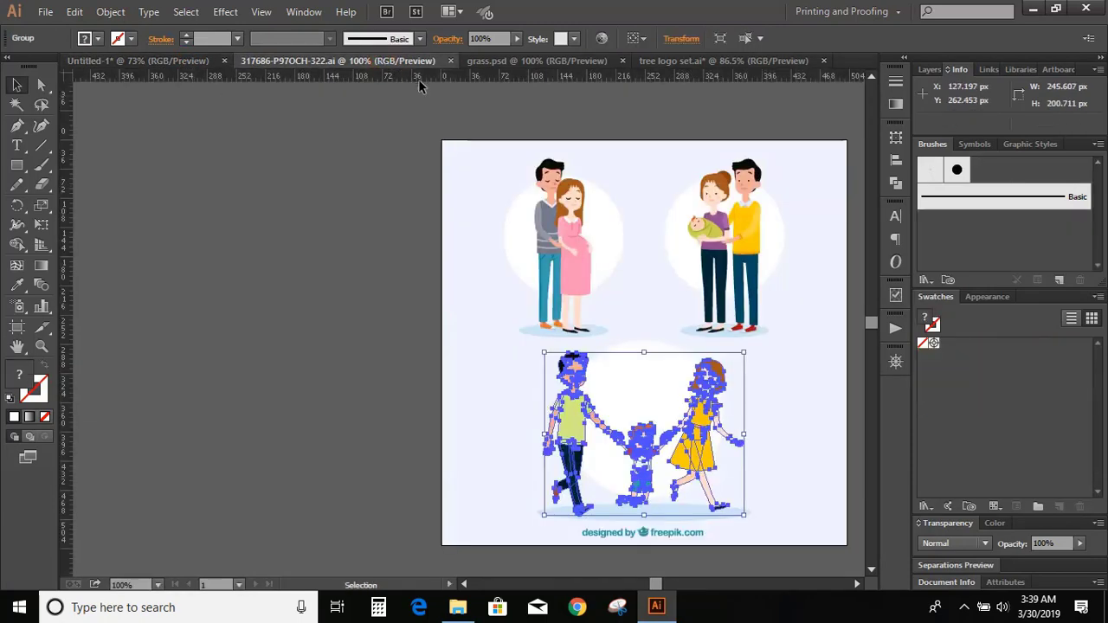
{"action": "left_click", "coordinate": [450, 61]}
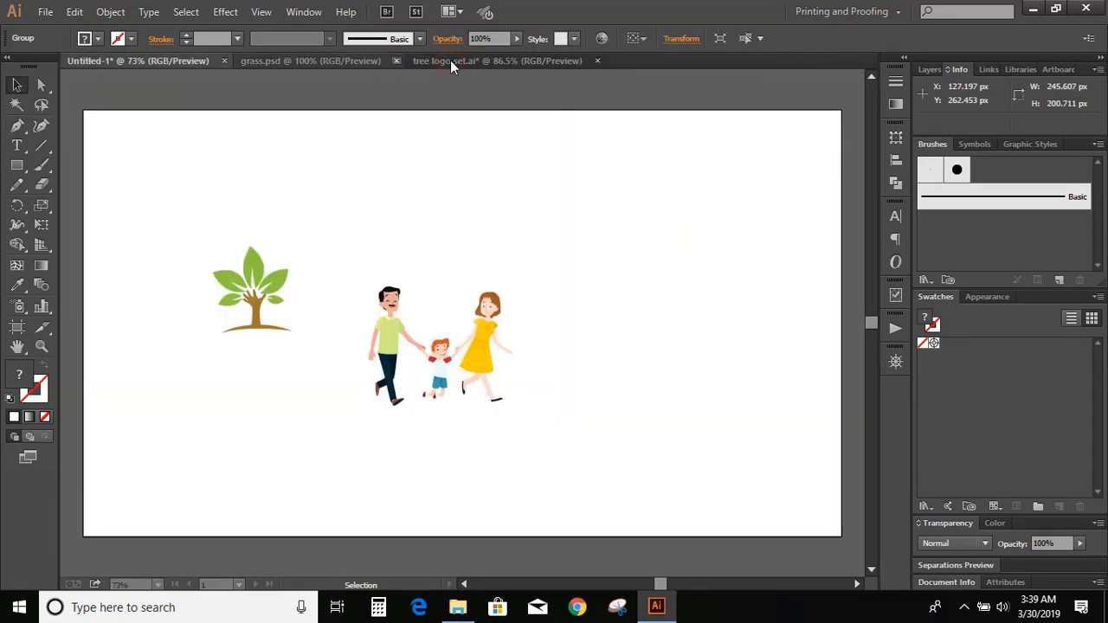
- Close the tree logo set document without saving changes
{"action": "left_click", "coordinate": [307, 62]}
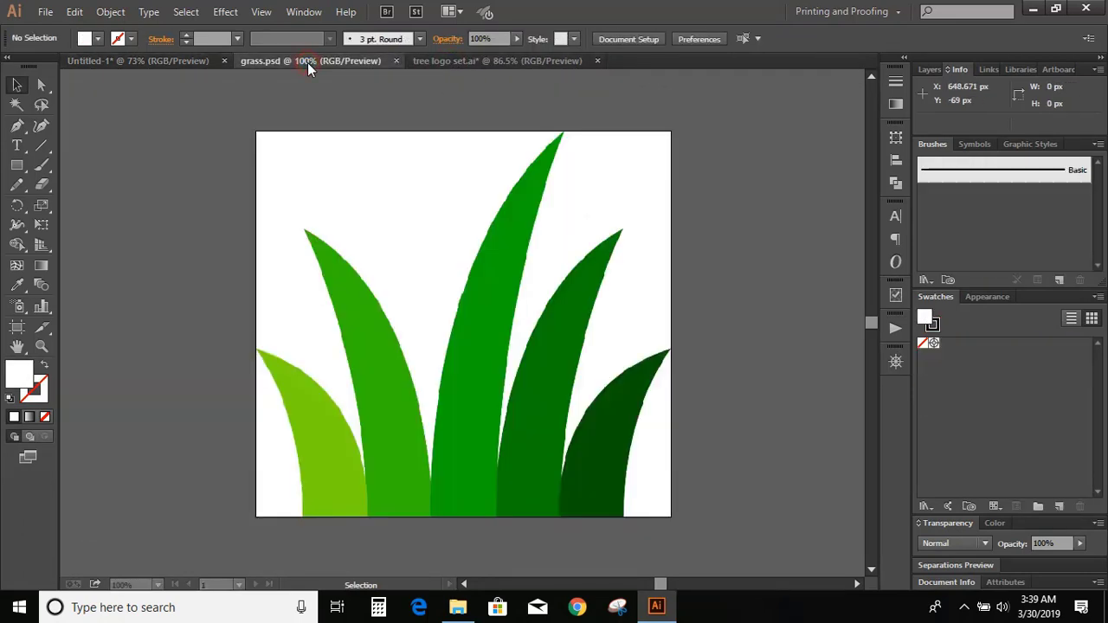
{"action": "left_click", "coordinate": [554, 61]}
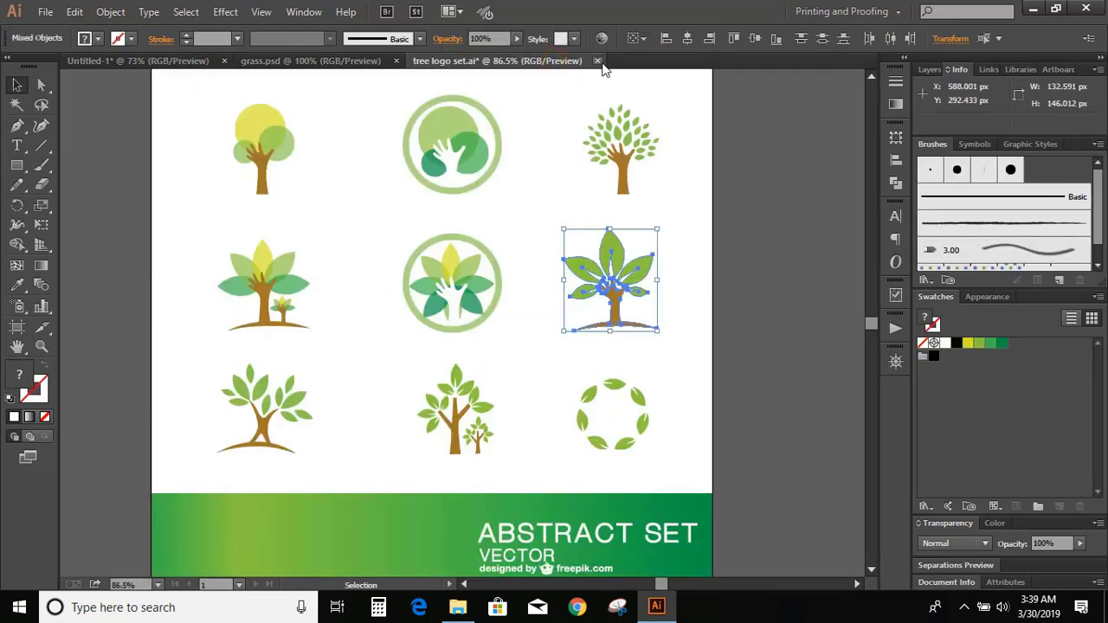
{"action": "left_click", "coordinate": [597, 61]}
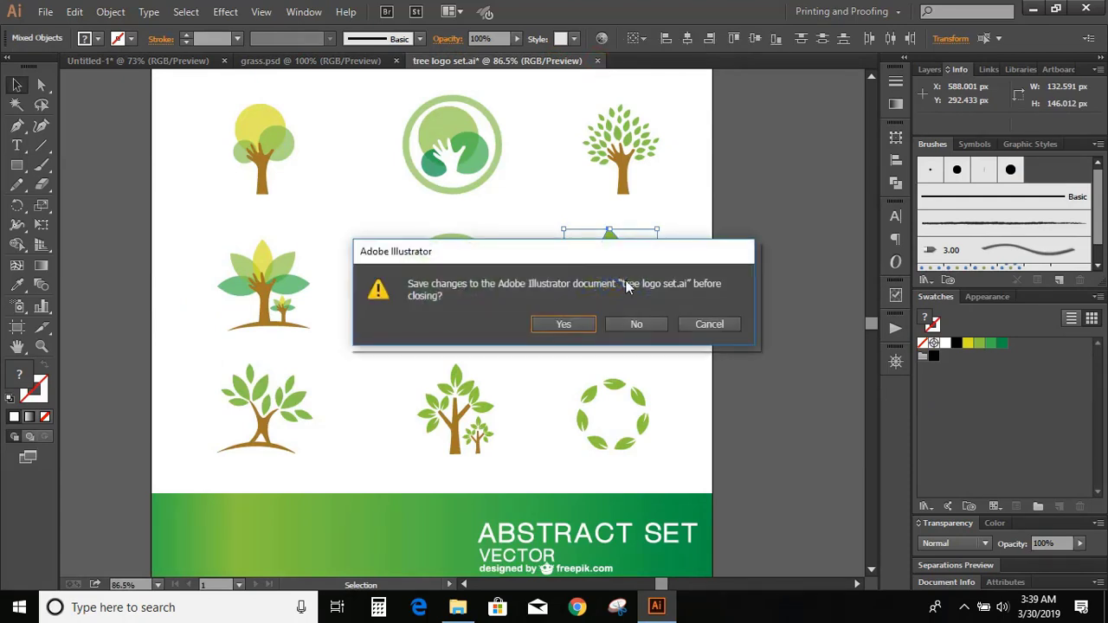
{"action": "left_click", "coordinate": [636, 324]}
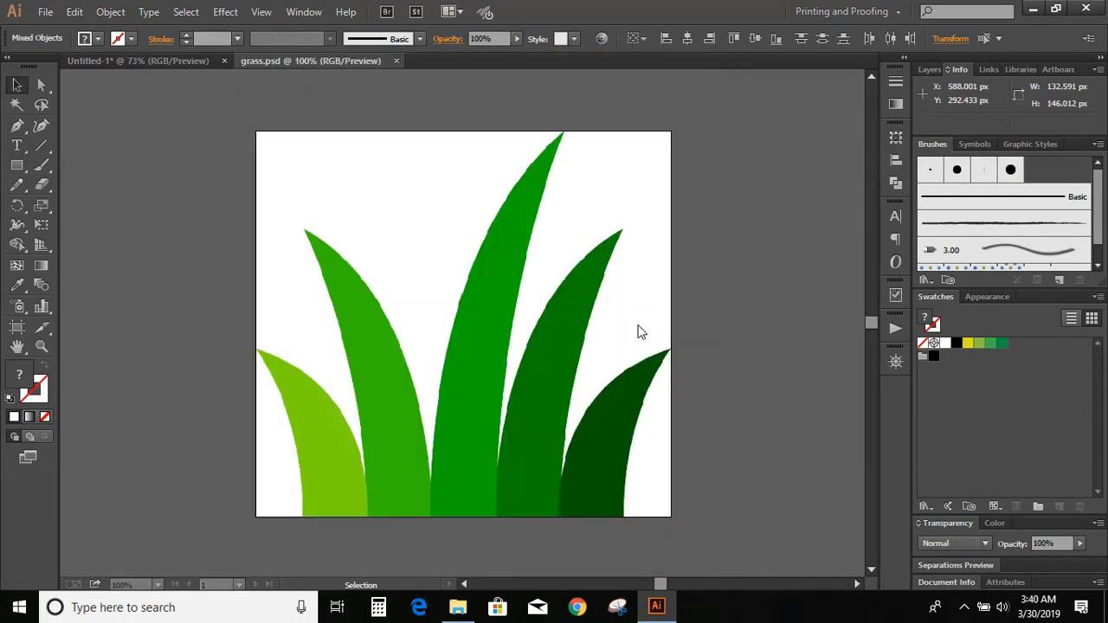
- Bring the grass image into Untitled-1, shrink it, and line up tree, family and grass along the top
{"action": "left_click", "coordinate": [765, 219]}
{"action": "left_click", "coordinate": [471, 355]}
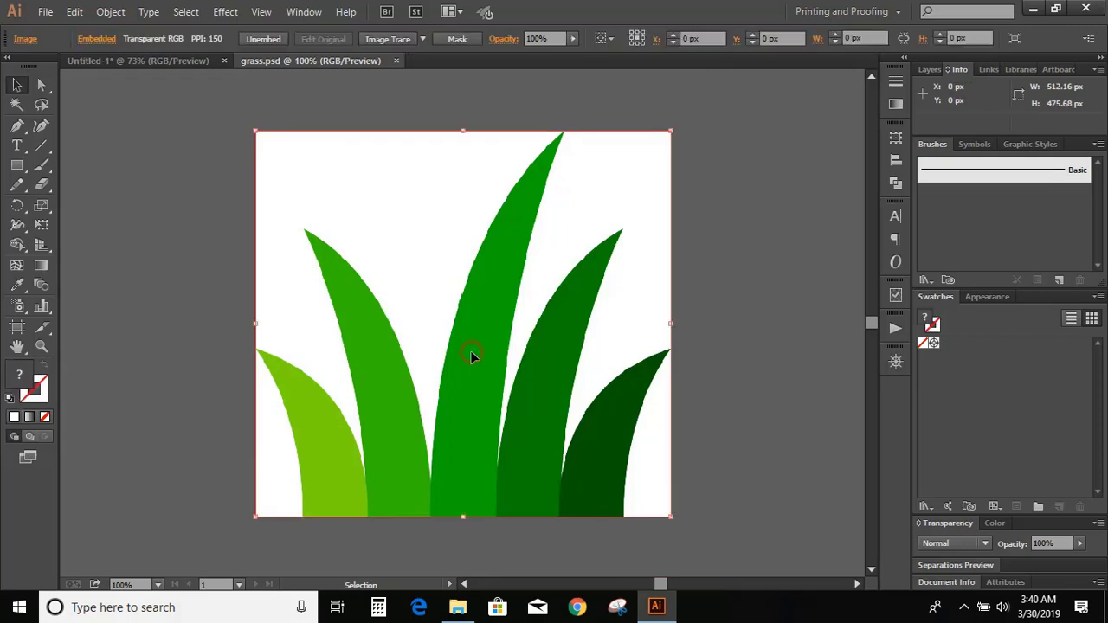
{"action": "mouse_move", "coordinate": [485, 362]}
{"action": "left_mouse_down"}
{"action": "mouse_move", "coordinate": [580, 319]}
{"action": "mouse_move", "coordinate": [617, 324]}
{"action": "mouse_move", "coordinate": [619, 363]}
{"action": "left_mouse_up"}
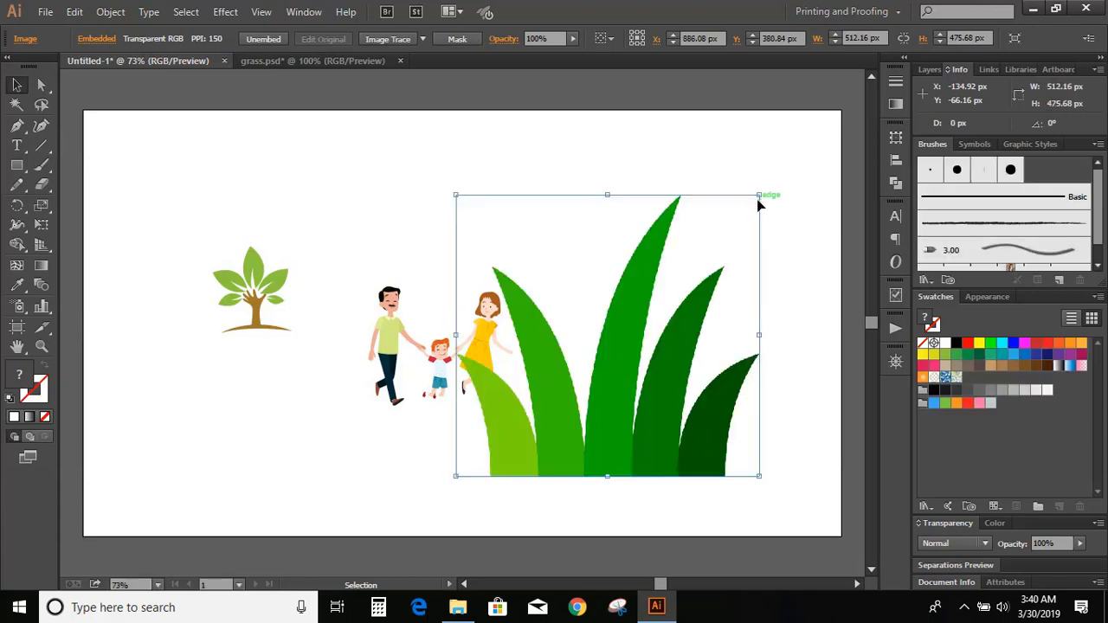
{"action": "left_click_drag", "start_coordinate": [758, 196], "coordinate": [712, 302]}
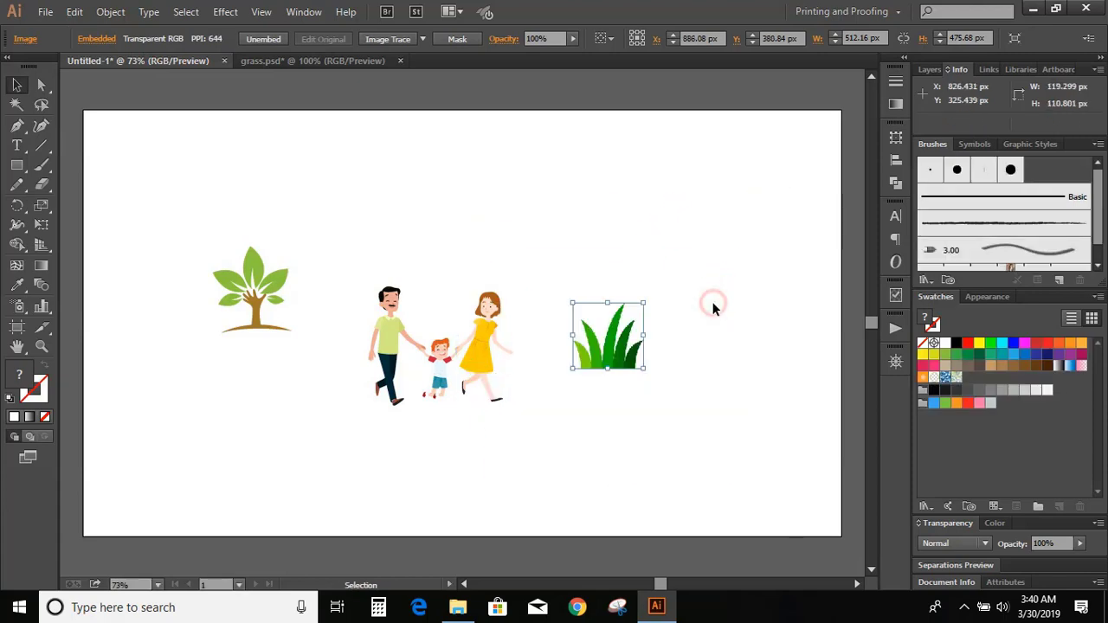
{"action": "left_click_drag", "start_coordinate": [614, 357], "coordinate": [685, 251]}
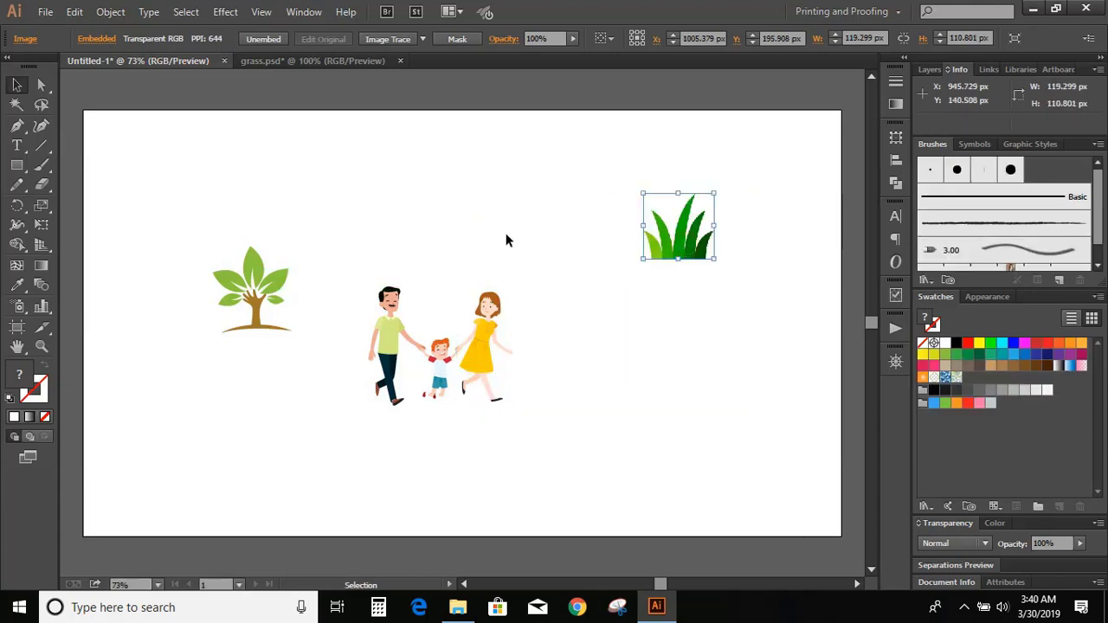
{"action": "left_click", "coordinate": [491, 221]}
{"action": "left_click_drag", "start_coordinate": [389, 339], "coordinate": [505, 192]}
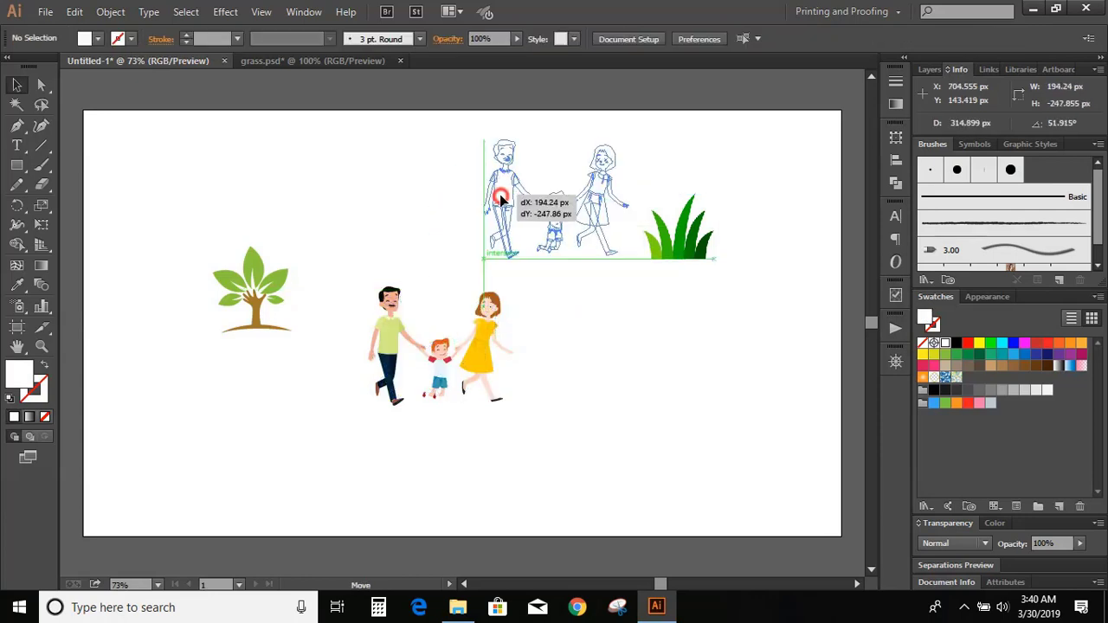
{"action": "left_click_drag", "start_coordinate": [290, 296], "coordinate": [414, 199]}
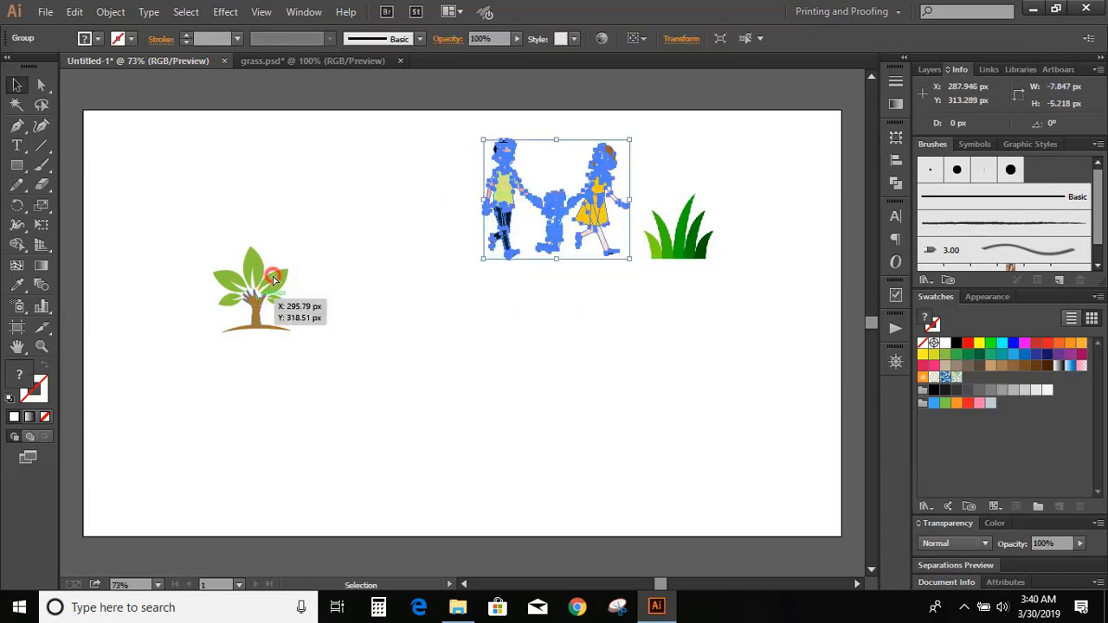
- Draw a large circle with no fill and a green stroke below the artwork
{"action": "left_click", "coordinate": [254, 381]}
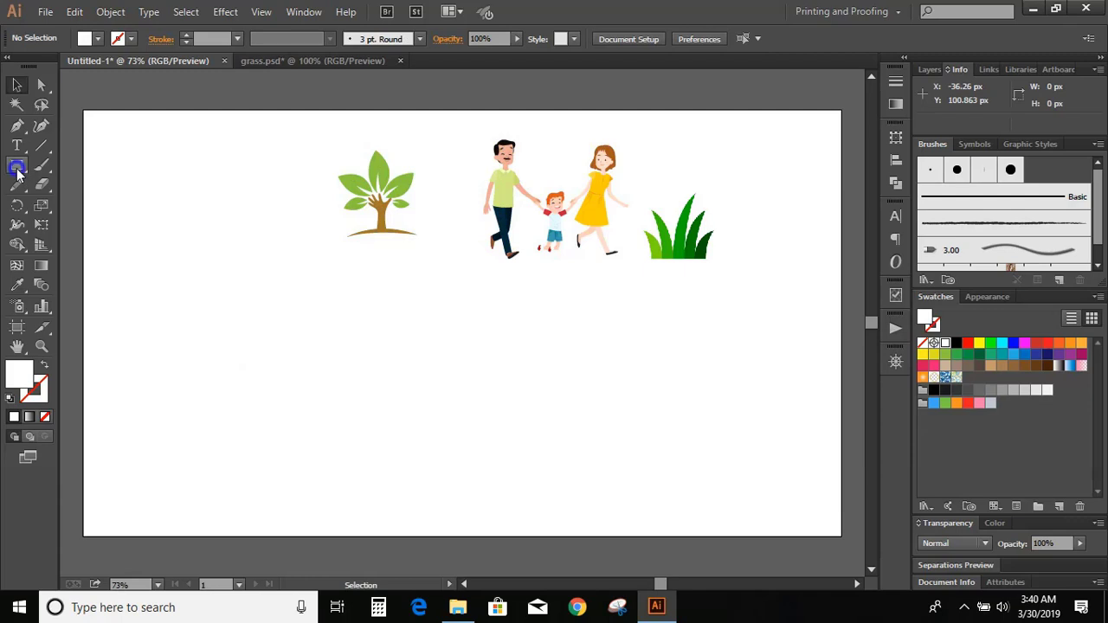
{"action": "left_click_drag", "start_coordinate": [17, 171], "coordinate": [68, 208]}
{"action": "left_click", "coordinate": [69, 208]}
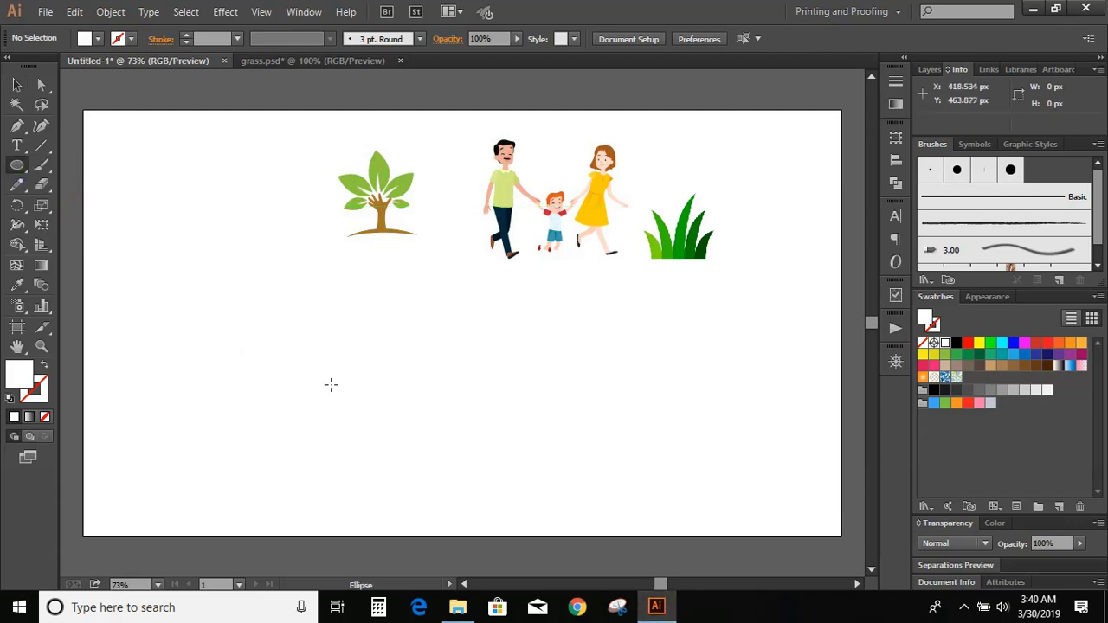
{"action": "left_click_drag", "start_coordinate": [417, 355], "coordinate": [554, 477]}
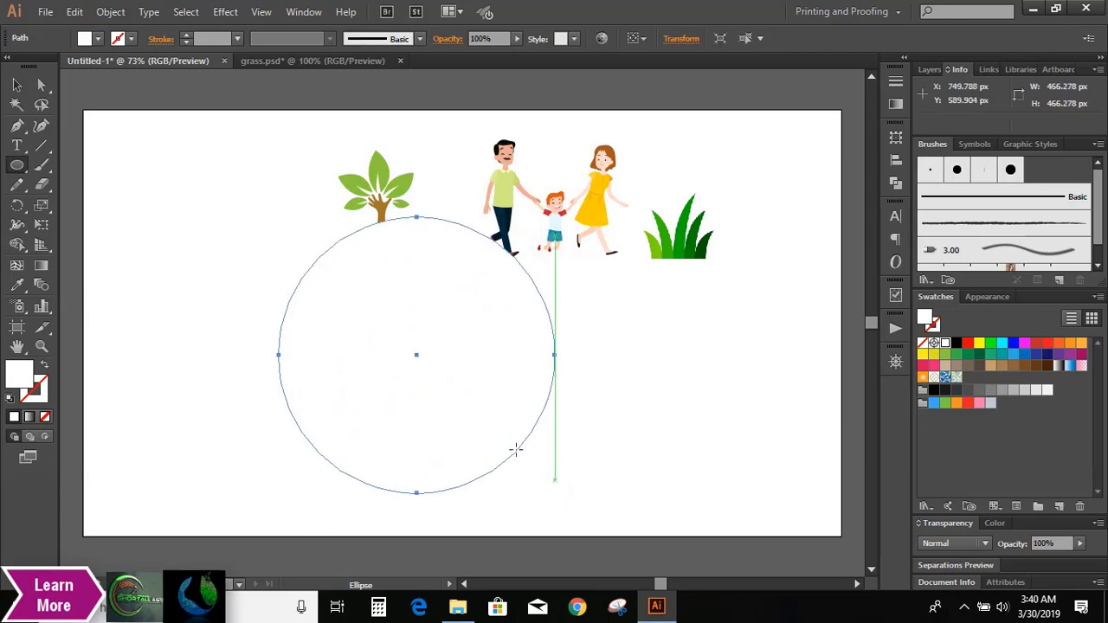
{"action": "left_click", "coordinate": [46, 417]}
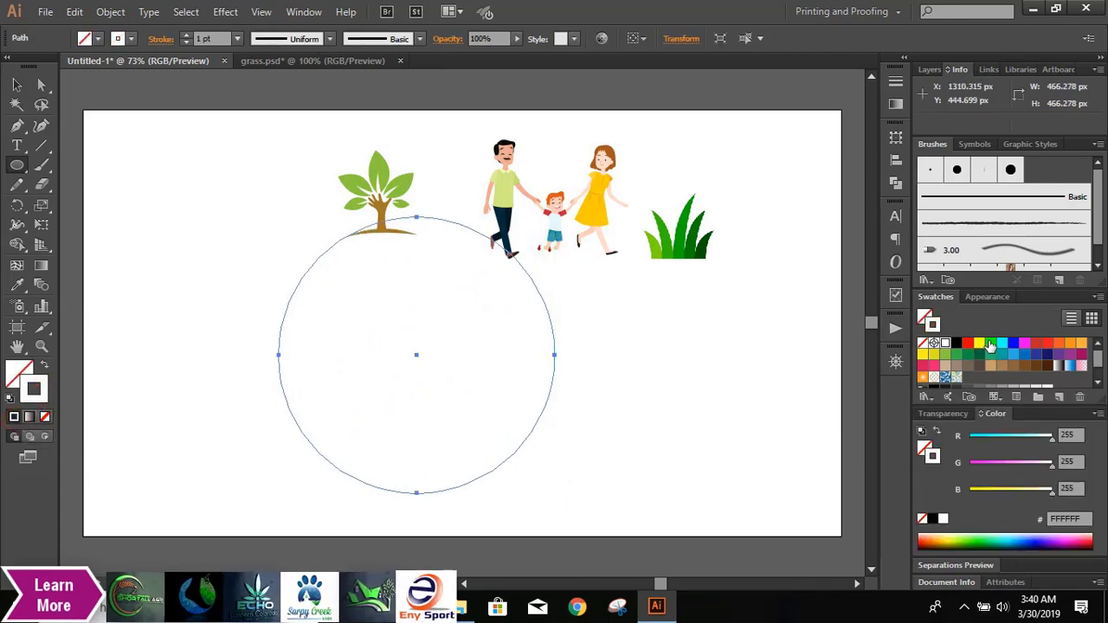
{"action": "left_click", "coordinate": [990, 344]}
{"action": "left_click", "coordinate": [16, 85]}
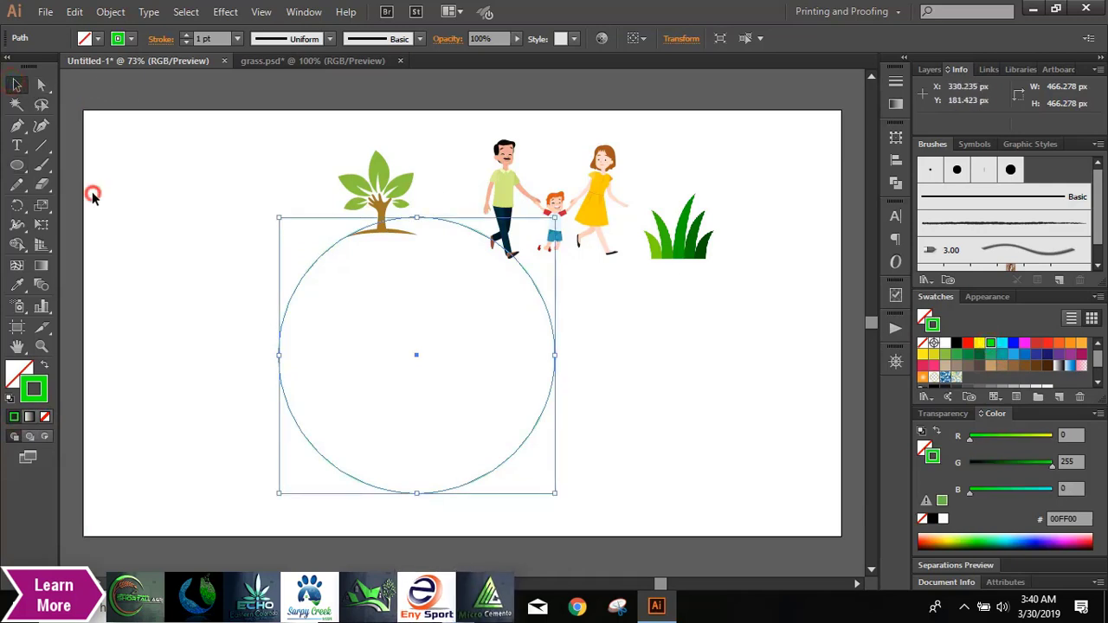
- Place an enlarged tree, a shrunken family and the grass tuft inside the circle
{"action": "left_click", "coordinate": [316, 134]}
{"action": "left_click_drag", "start_coordinate": [390, 182], "coordinate": [359, 387]}
{"action": "left_click_drag", "start_coordinate": [384, 438], "coordinate": [407, 467]}
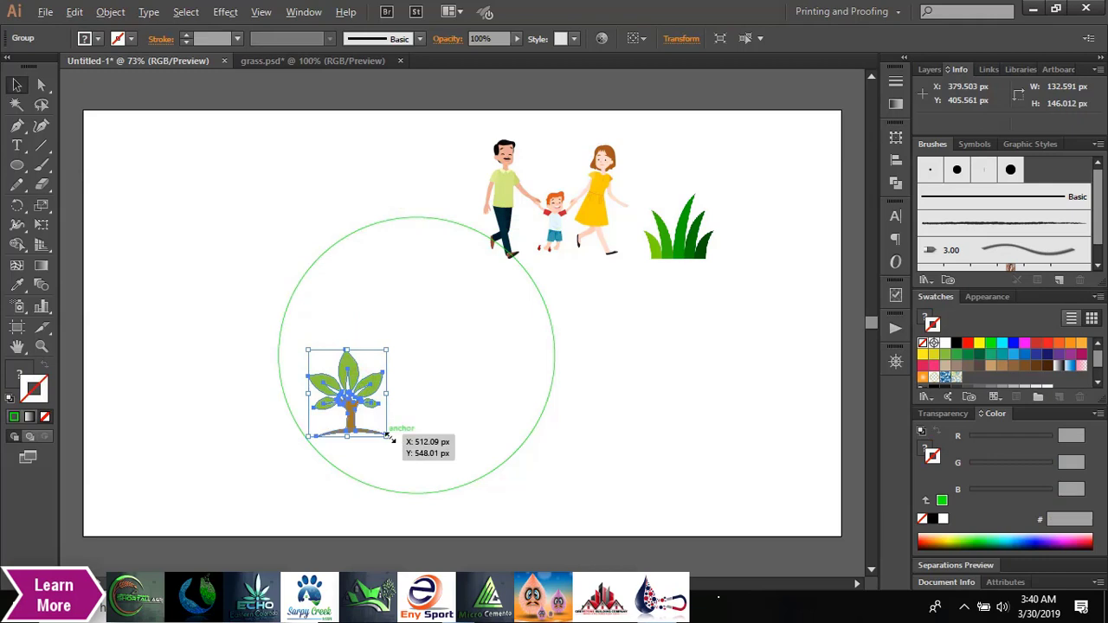
{"action": "left_click_drag", "start_coordinate": [368, 415], "coordinate": [371, 373]}
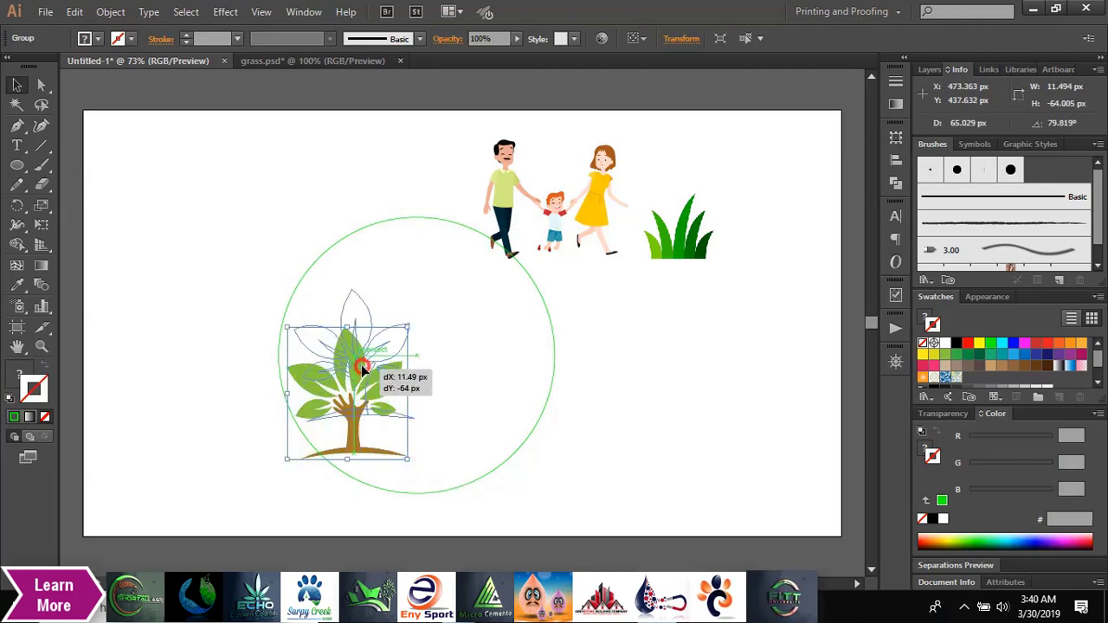
{"action": "left_click", "coordinate": [650, 379]}
{"action": "mouse_move", "coordinate": [638, 135]}
{"action": "left_mouse_down"}
{"action": "mouse_move", "coordinate": [505, 333]}
{"action": "mouse_move", "coordinate": [509, 348]}
{"action": "left_mouse_up"}
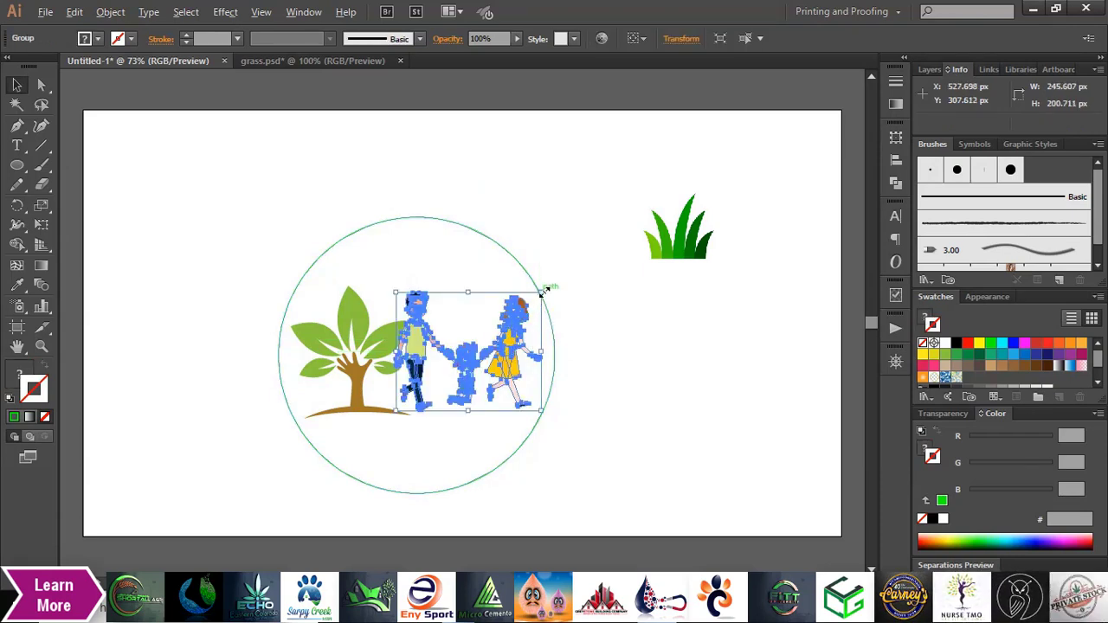
{"action": "left_click_drag", "start_coordinate": [542, 292], "coordinate": [495, 380]}
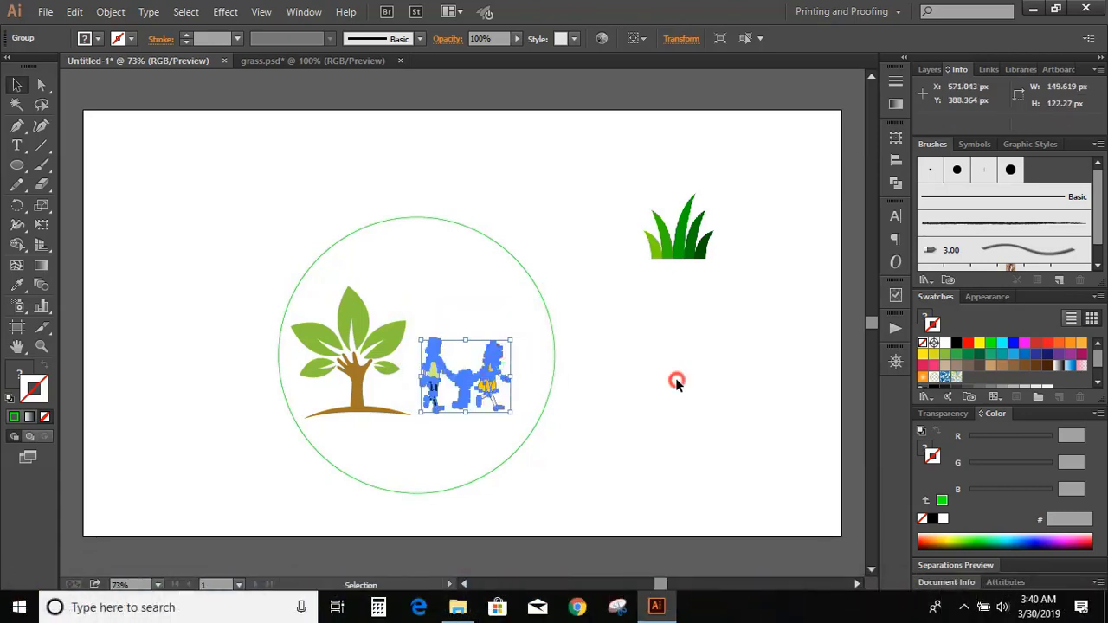
{"action": "left_click", "coordinate": [675, 377]}
{"action": "mouse_move", "coordinate": [700, 218]}
{"action": "left_mouse_down"}
{"action": "mouse_move", "coordinate": [390, 437]}
{"action": "mouse_move", "coordinate": [415, 459]}
{"action": "mouse_move", "coordinate": [403, 455]}
{"action": "left_mouse_up"}
- Move the grass right of the ring and draw a wide flat ellipse across its lower half
{"action": "key", "text": "ctrl+equal"}
{"action": "key", "text": "ctrl+equal"}
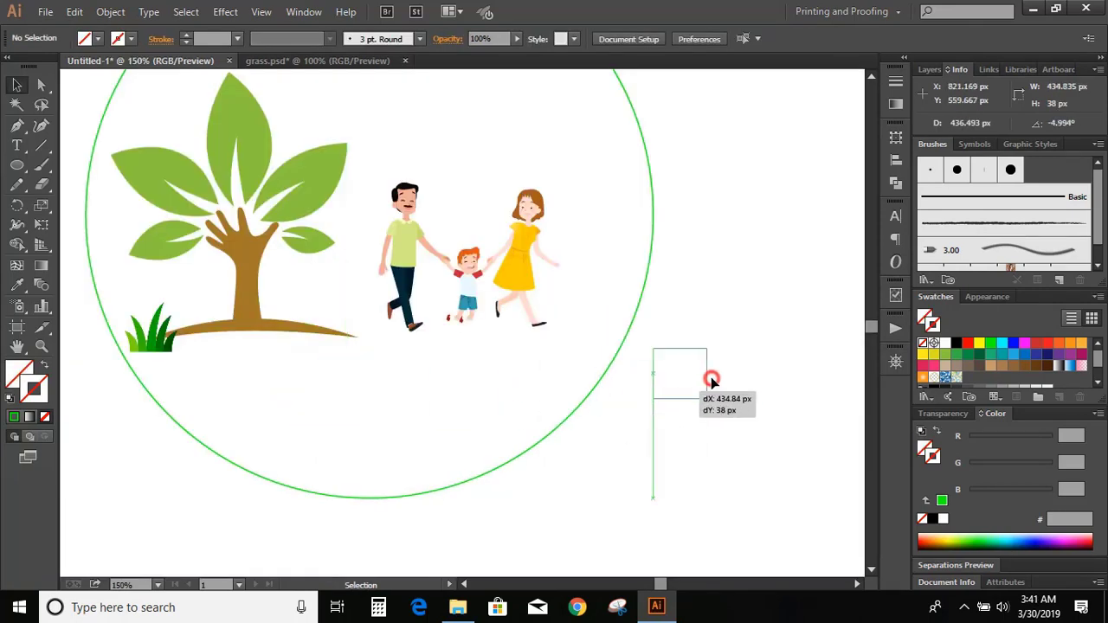
{"action": "left_click_drag", "start_coordinate": [114, 348], "coordinate": [741, 362]}
{"action": "left_click", "coordinate": [662, 433]}
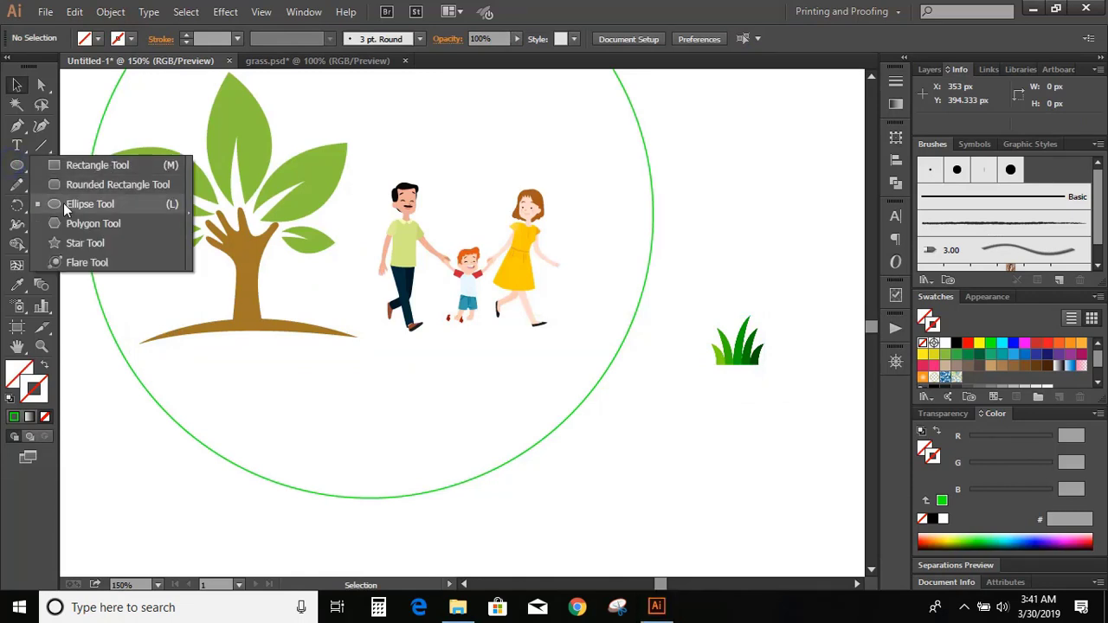
{"action": "left_click_drag", "start_coordinate": [12, 170], "coordinate": [81, 203]}
{"action": "left_click_drag", "start_coordinate": [85, 350], "coordinate": [705, 519]}
{"action": "left_click", "coordinate": [16, 85]}
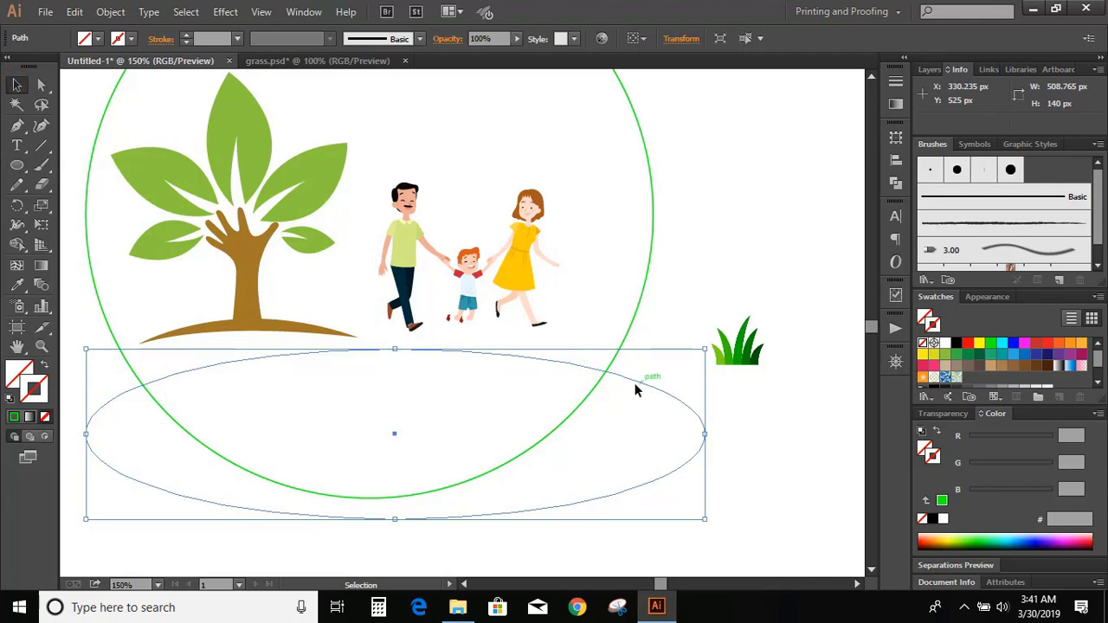
- Cut the ellipse at both side points, delete the lower half, and stroke the upper arc black
{"action": "left_click_drag", "start_coordinate": [41, 184], "coordinate": [118, 212]}
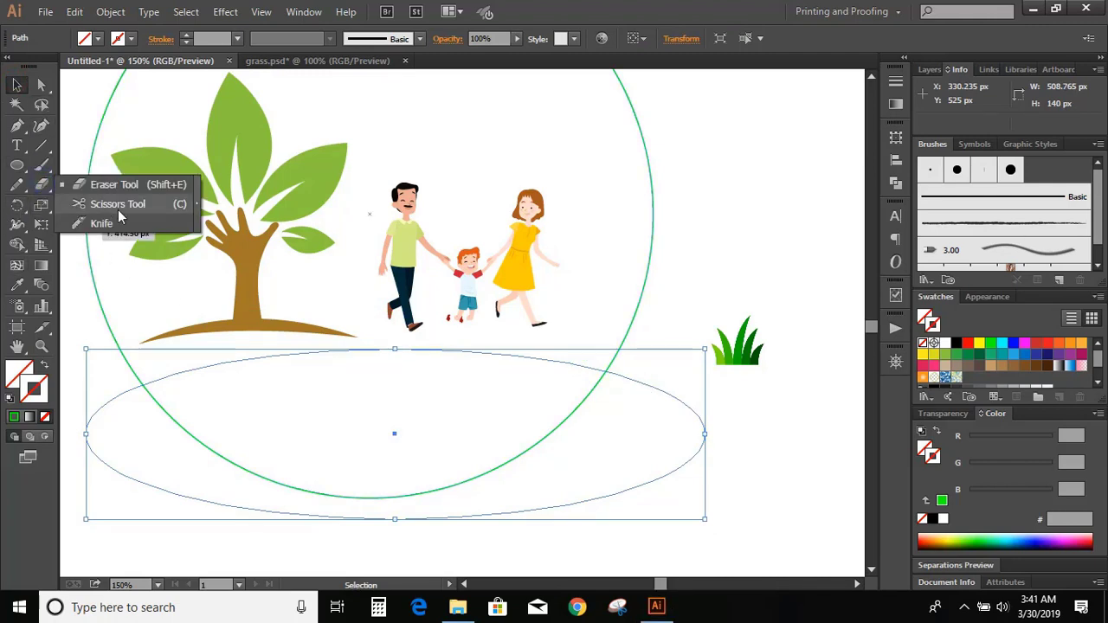
{"action": "left_click", "coordinate": [147, 205]}
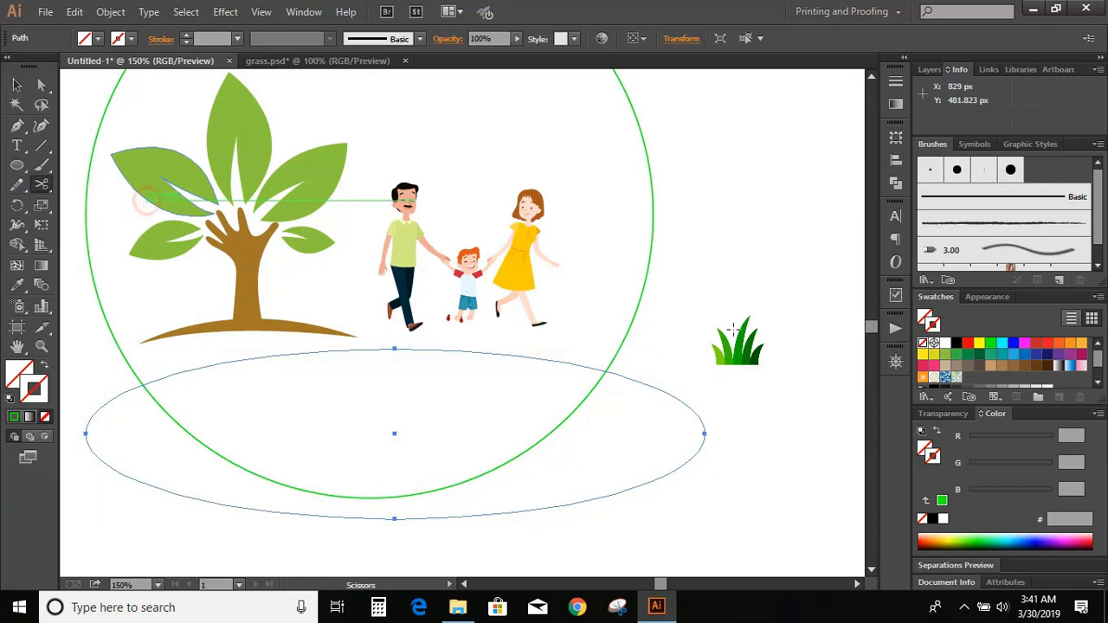
{"action": "left_click", "coordinate": [634, 379]}
{"action": "left_click", "coordinate": [101, 406]}
{"action": "key", "text": "Delete"}
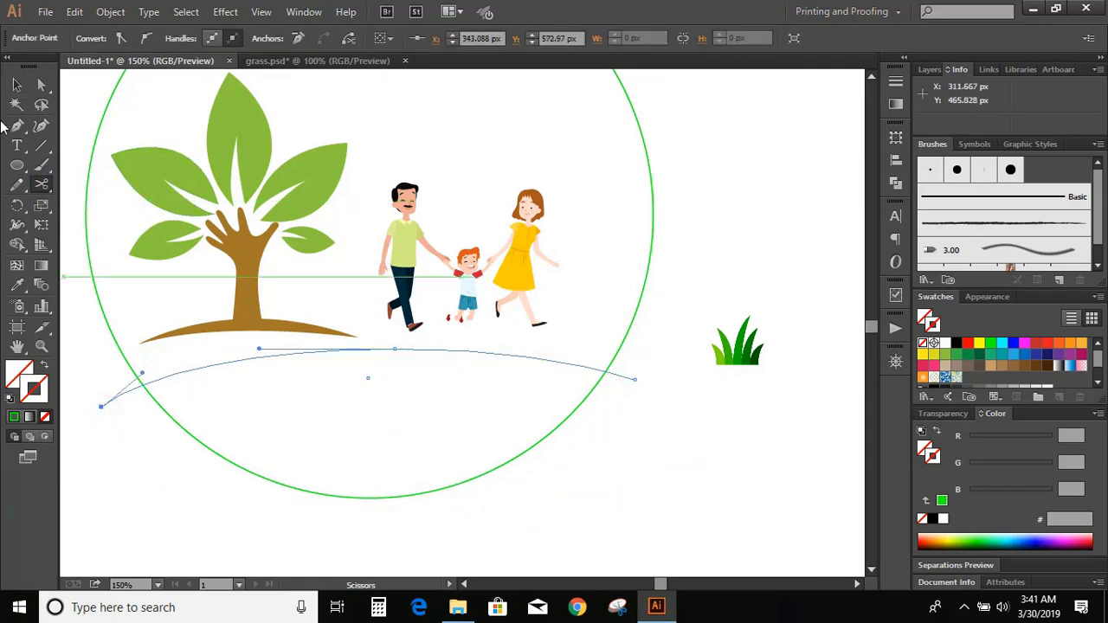
{"action": "left_click", "coordinate": [16, 86]}
{"action": "left_click", "coordinate": [620, 488]}
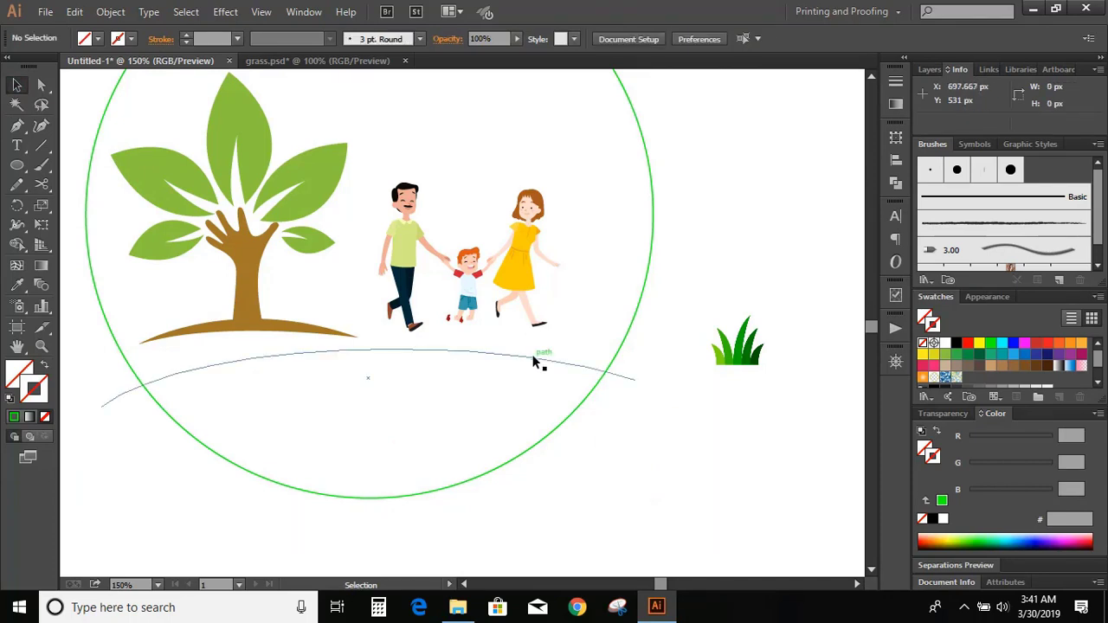
{"action": "left_click", "coordinate": [532, 355]}
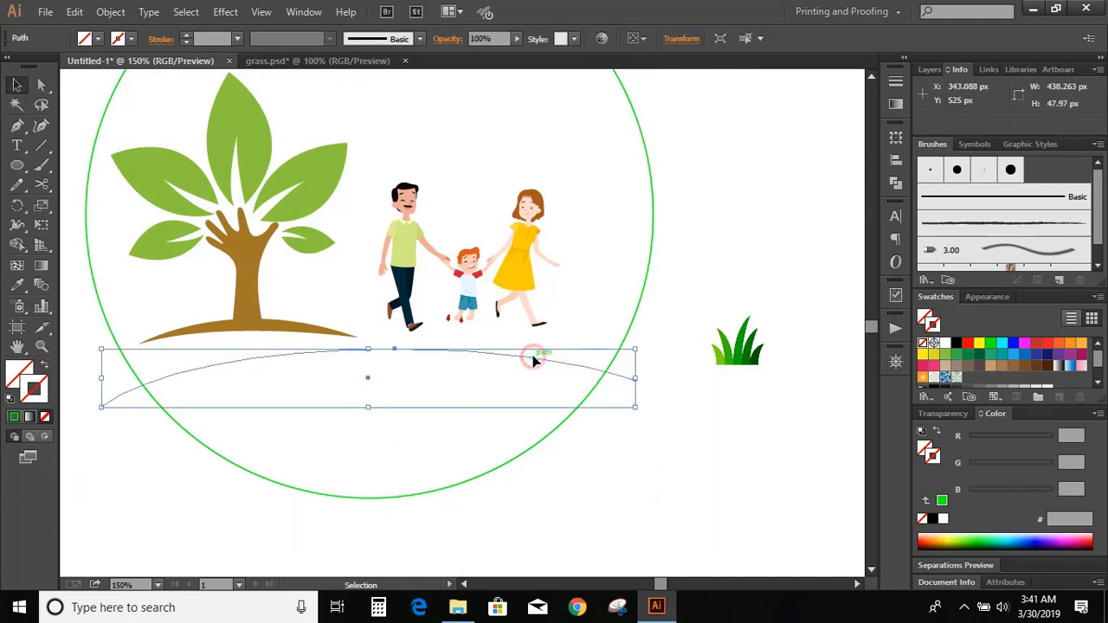
{"action": "left_click", "coordinate": [957, 345]}
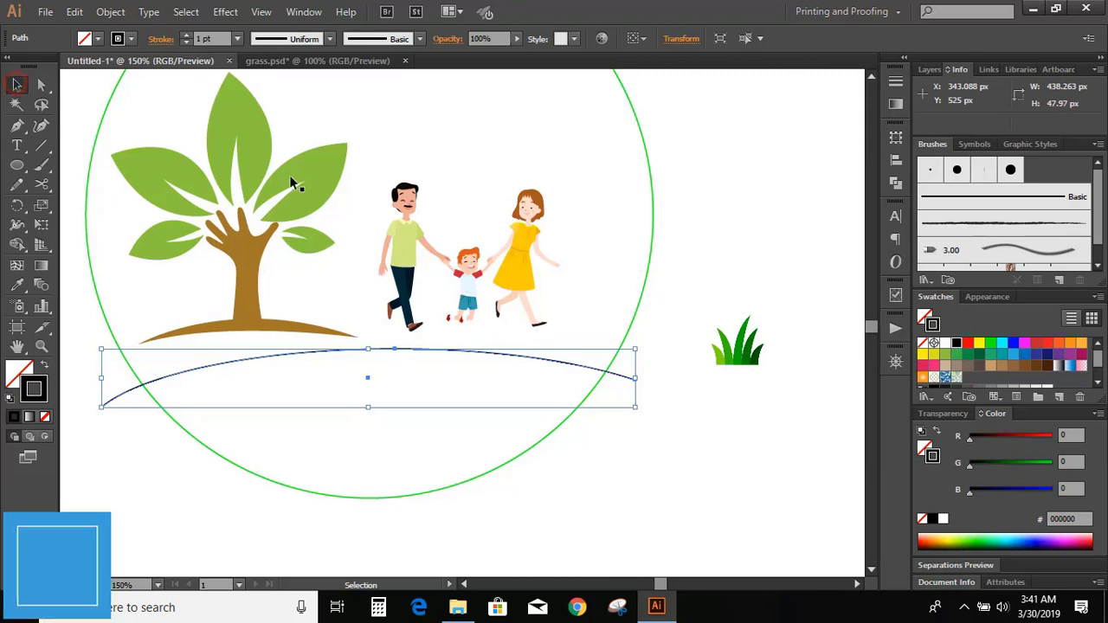
{"action": "left_click", "coordinate": [641, 456]}
{"action": "scroll", "coordinate": [606, 398], "scroll_direction": "down", "scroll_amount": 1}
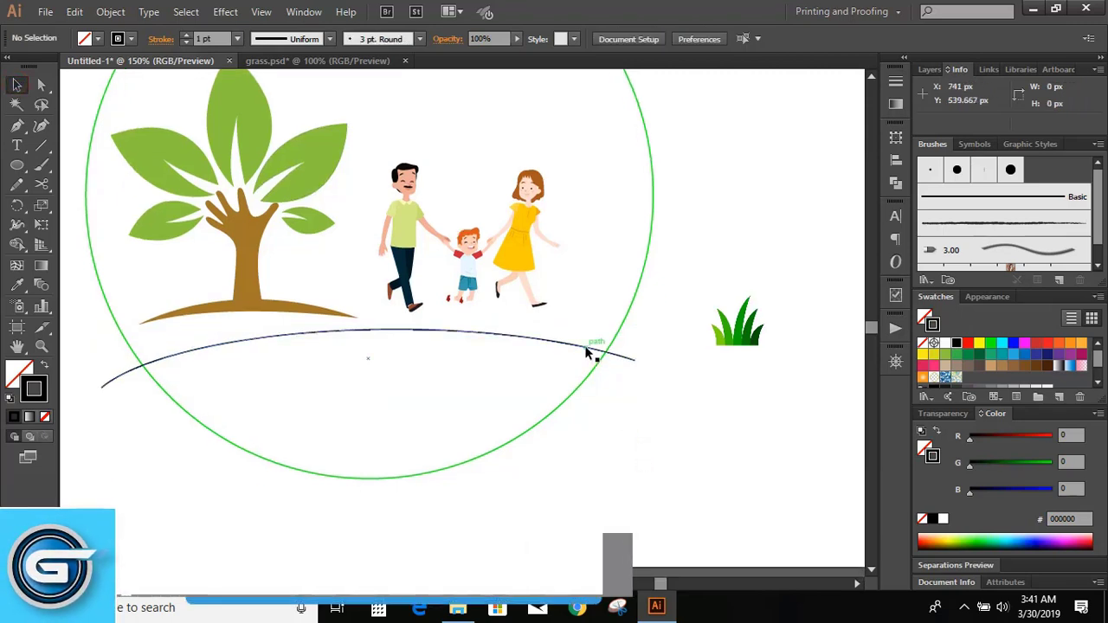
- Alt-drag copies of the arc downward into stacked parallel lines, undoing a stray enlarged ring copy
{"action": "left_click_drag", "start_coordinate": [586, 351], "coordinate": [586, 378]}
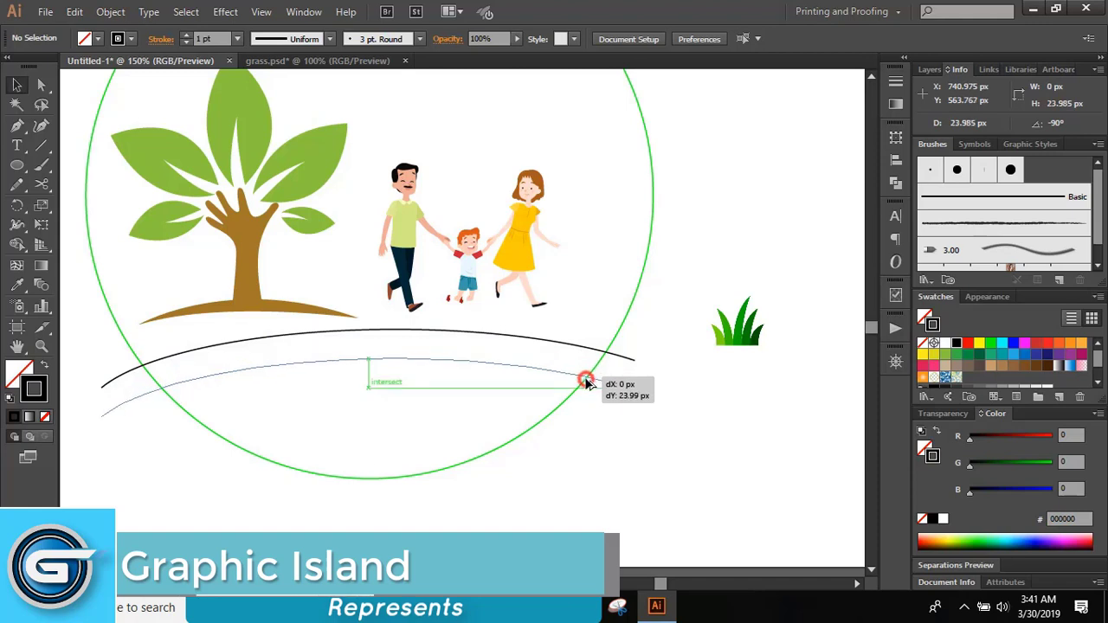
{"action": "left_click_drag", "start_coordinate": [587, 382], "coordinate": [609, 412]}
{"action": "left_click", "coordinate": [586, 384]}
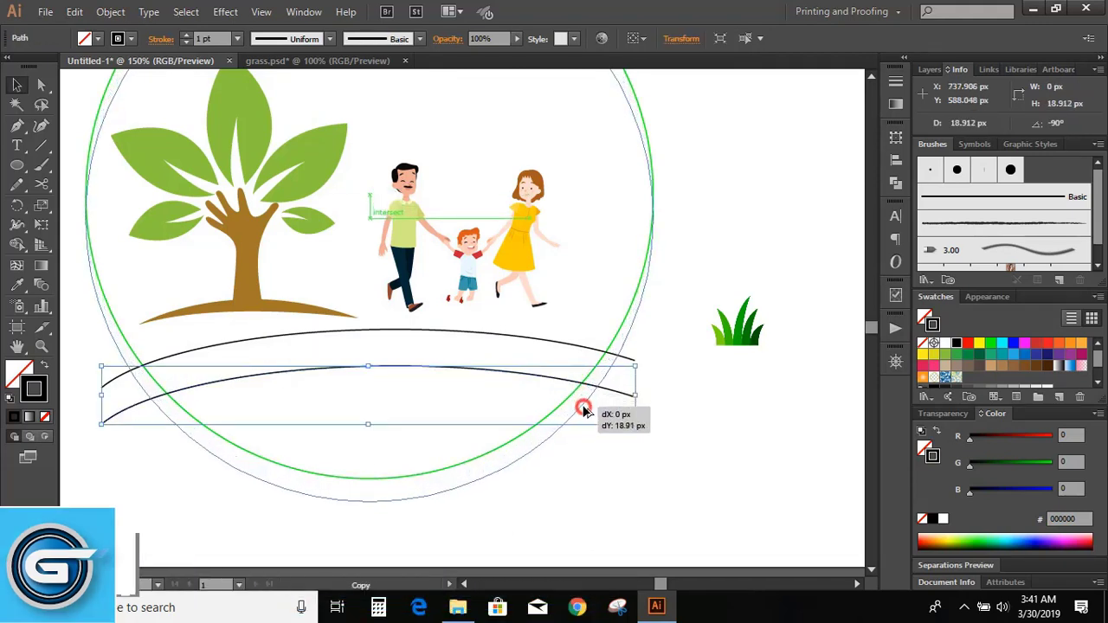
{"action": "key", "text": "ctrl+z"}
{"action": "left_click", "coordinate": [641, 424]}
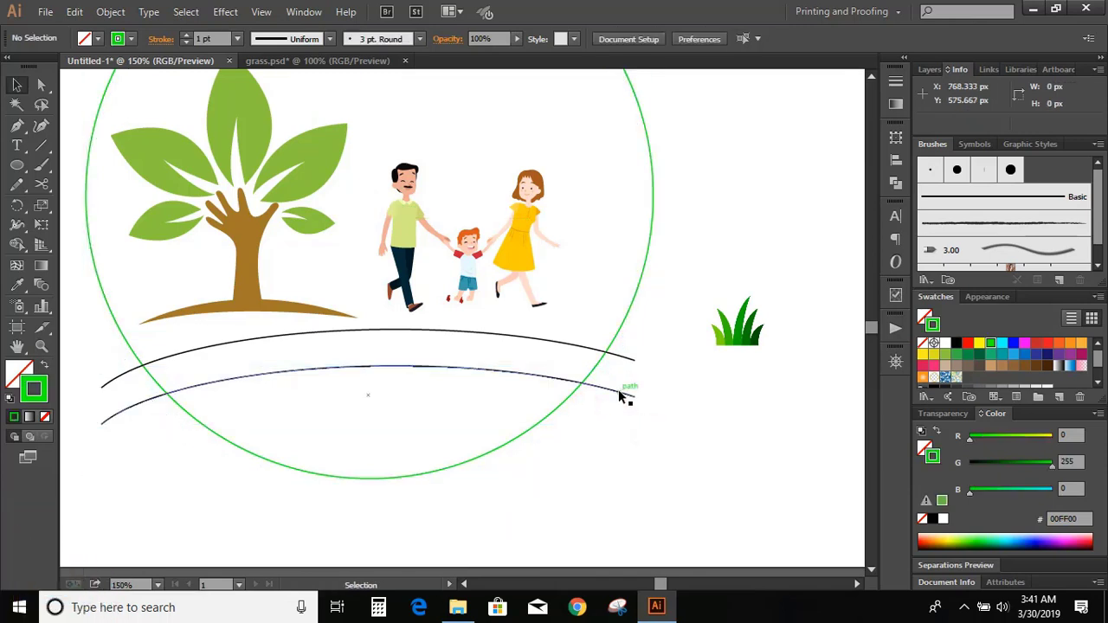
{"action": "mouse_move", "coordinate": [620, 394]}
{"action": "left_mouse_down"}
{"action": "mouse_move", "coordinate": [605, 467]}
{"action": "mouse_move", "coordinate": [620, 348]}
{"action": "left_mouse_up"}
{"action": "left_click", "coordinate": [590, 504]}
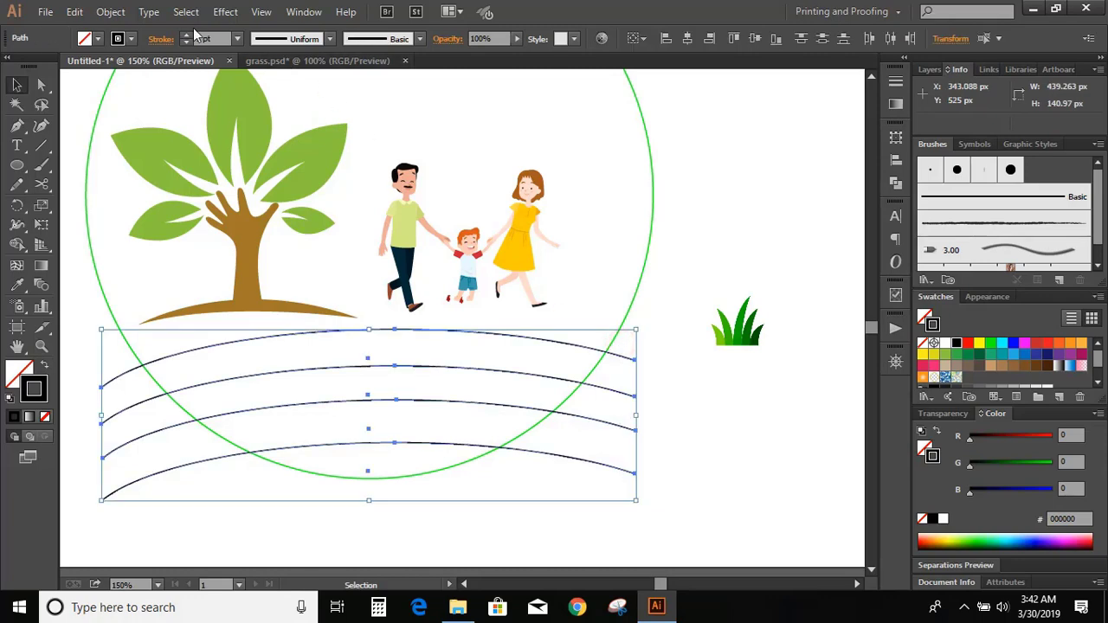
- Thicken the four arcs' stroke to 5 pt and expand them into filled shapes
{"action": "left_click", "coordinate": [185, 37]}
{"action": "left_click", "coordinate": [185, 37]}
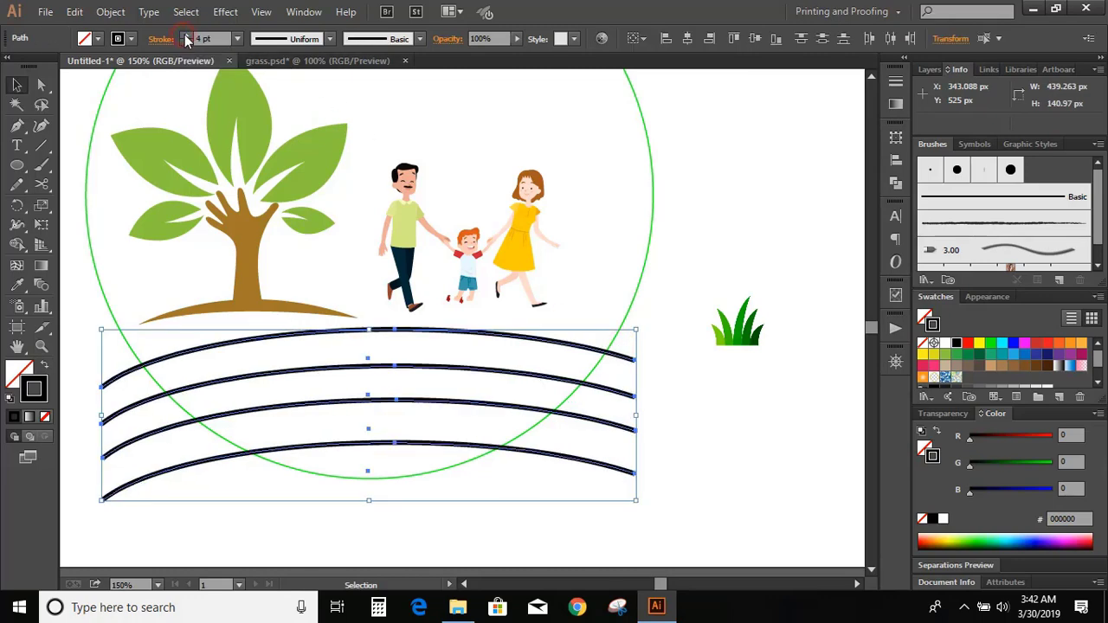
{"action": "left_click", "coordinate": [184, 37]}
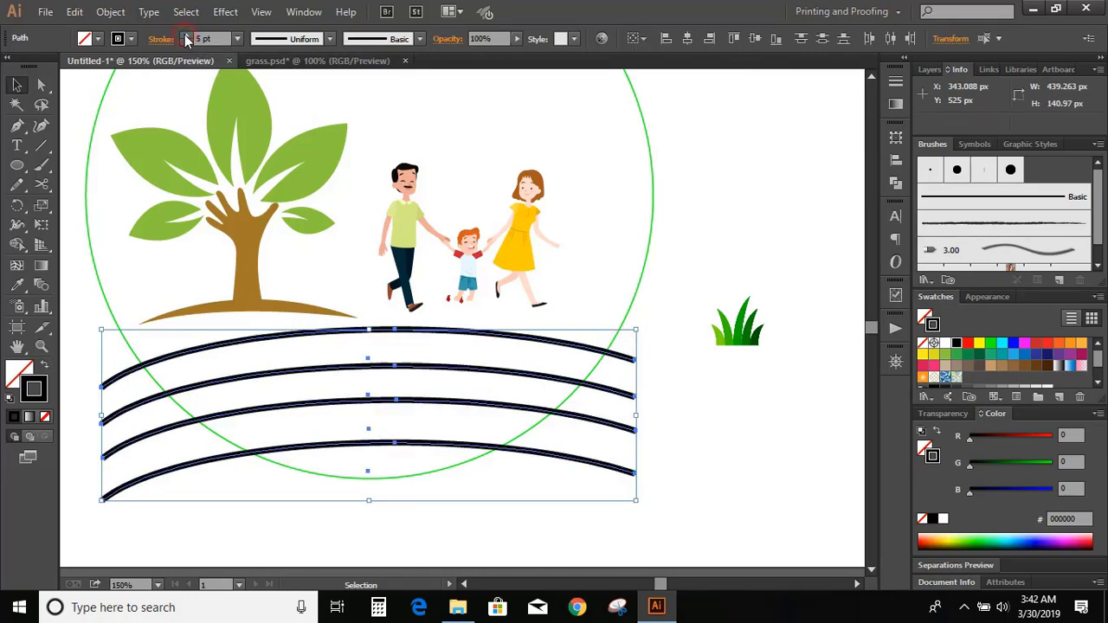
{"action": "left_click", "coordinate": [111, 11]}
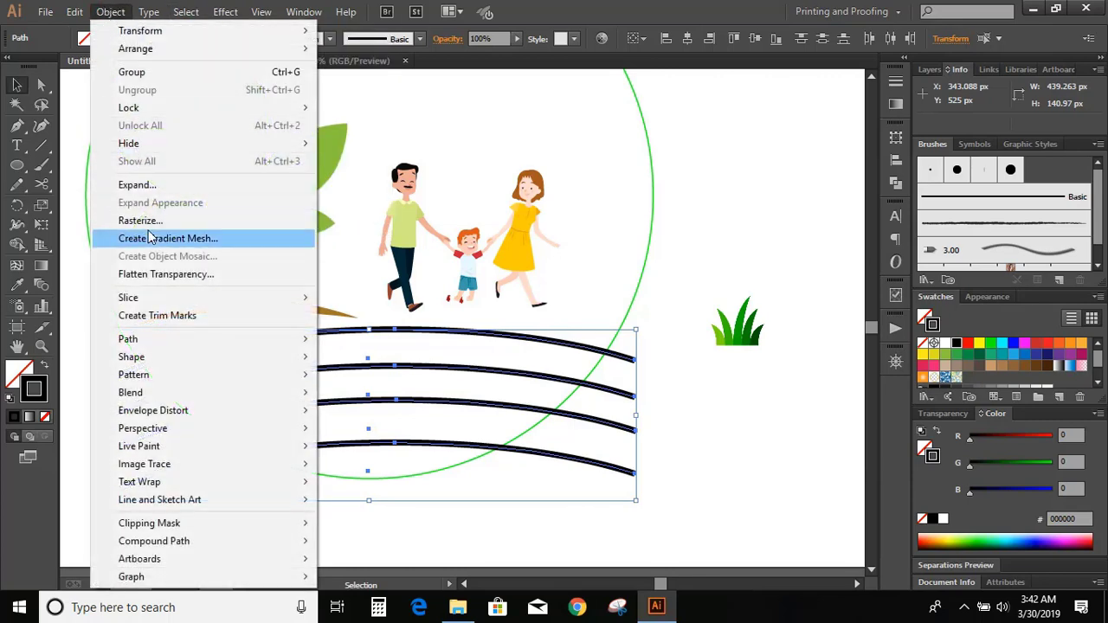
{"action": "left_click", "coordinate": [149, 185]}
{"action": "left_click", "coordinate": [523, 395]}
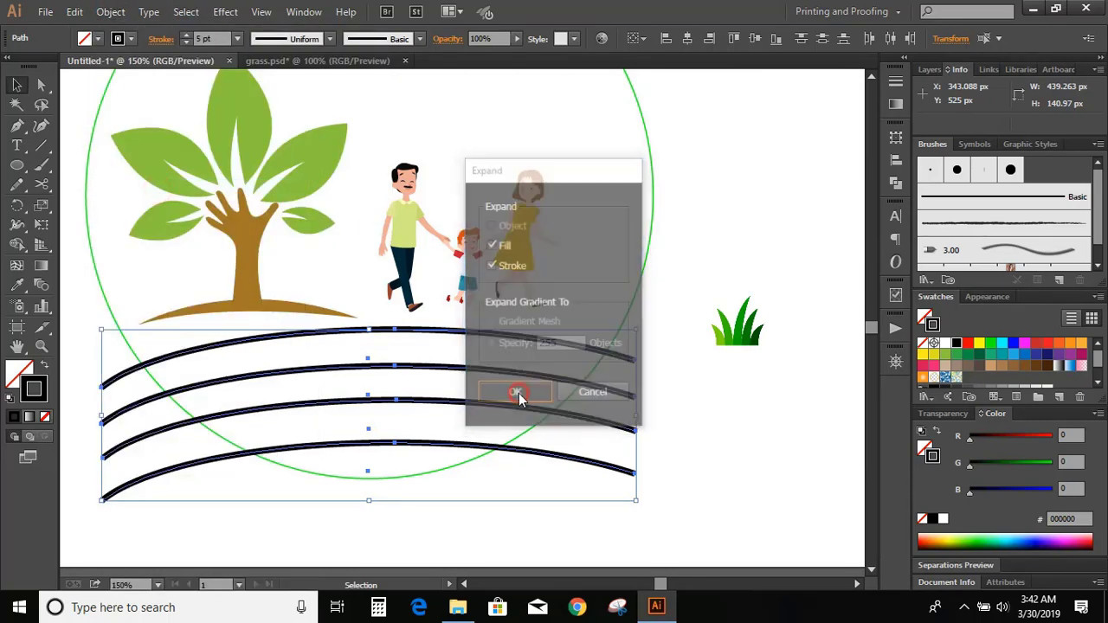
{"action": "left_click", "coordinate": [730, 394]}
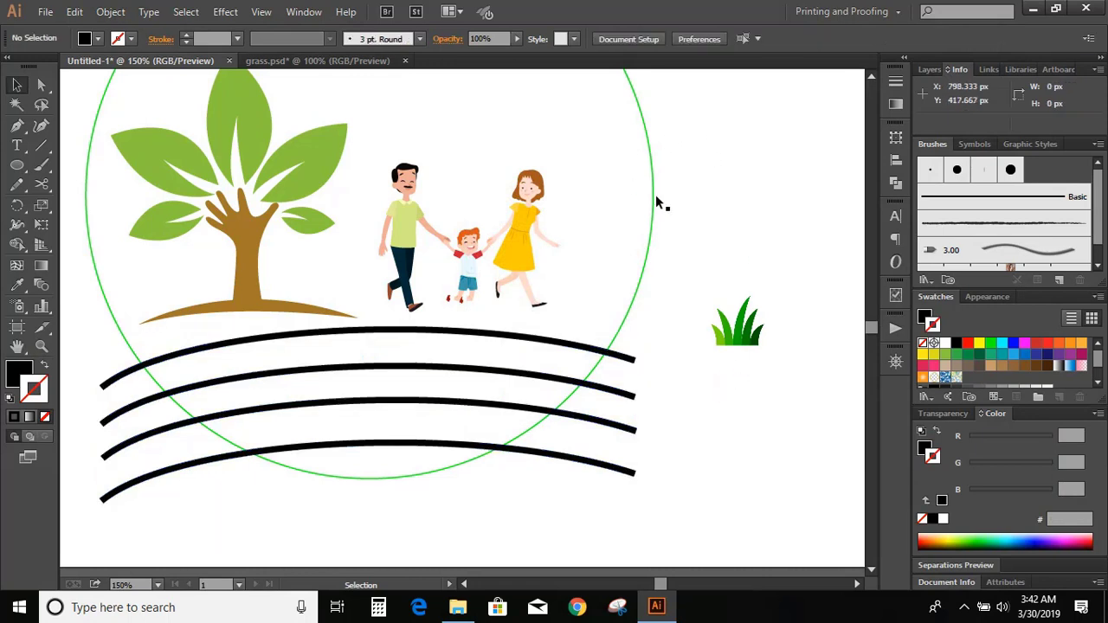
- Raise the green ring's stroke weight to 3 pt and expand it into a filled outline
{"action": "left_click_drag", "start_coordinate": [656, 202], "coordinate": [656, 194]}
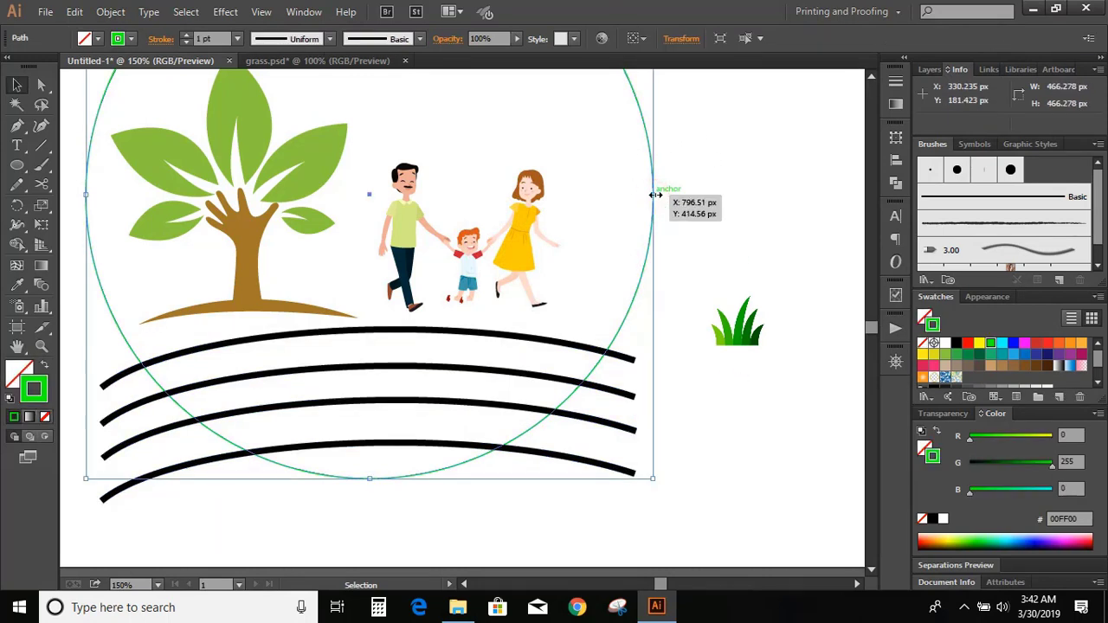
{"action": "left_click", "coordinate": [186, 41]}
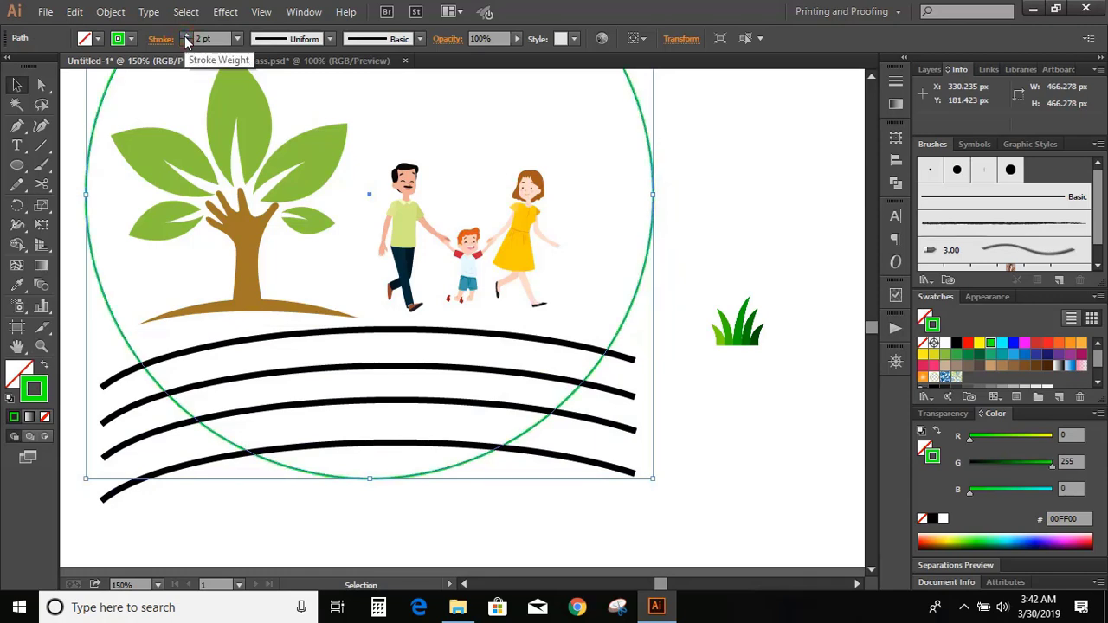
{"action": "left_click", "coordinate": [186, 41]}
{"action": "left_click", "coordinate": [111, 11]}
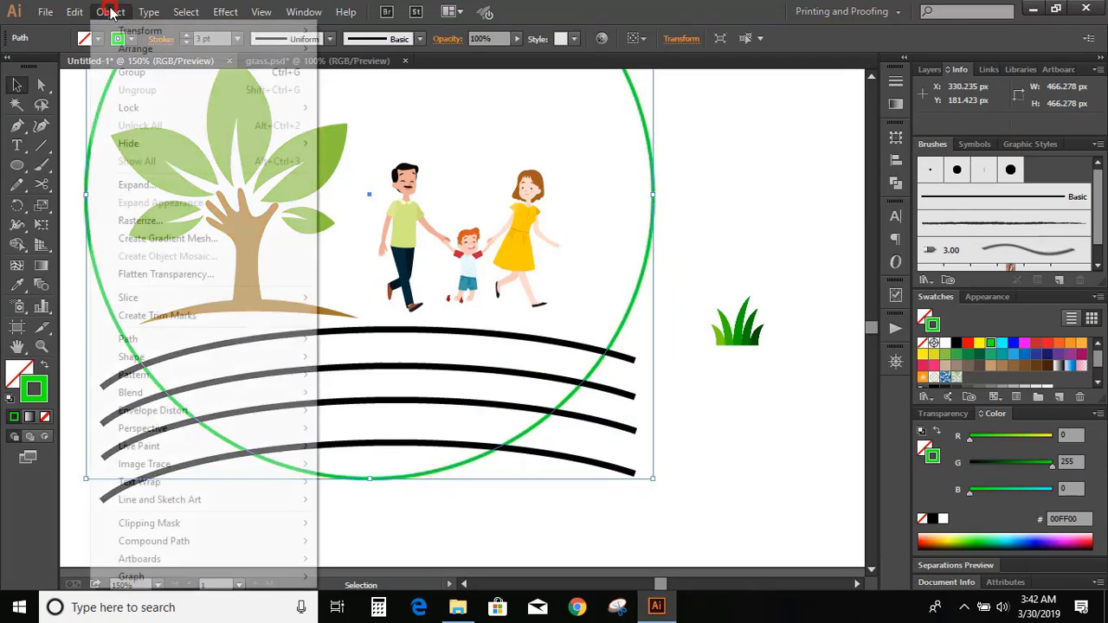
{"action": "left_click", "coordinate": [157, 189]}
{"action": "left_click", "coordinate": [514, 394]}
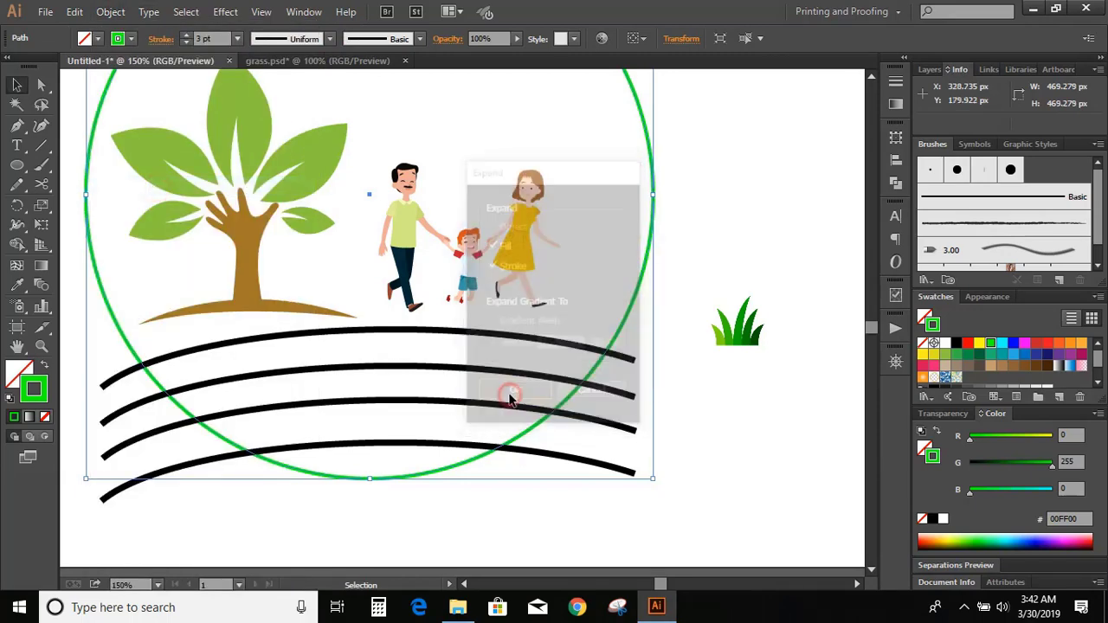
{"action": "left_click", "coordinate": [748, 197]}
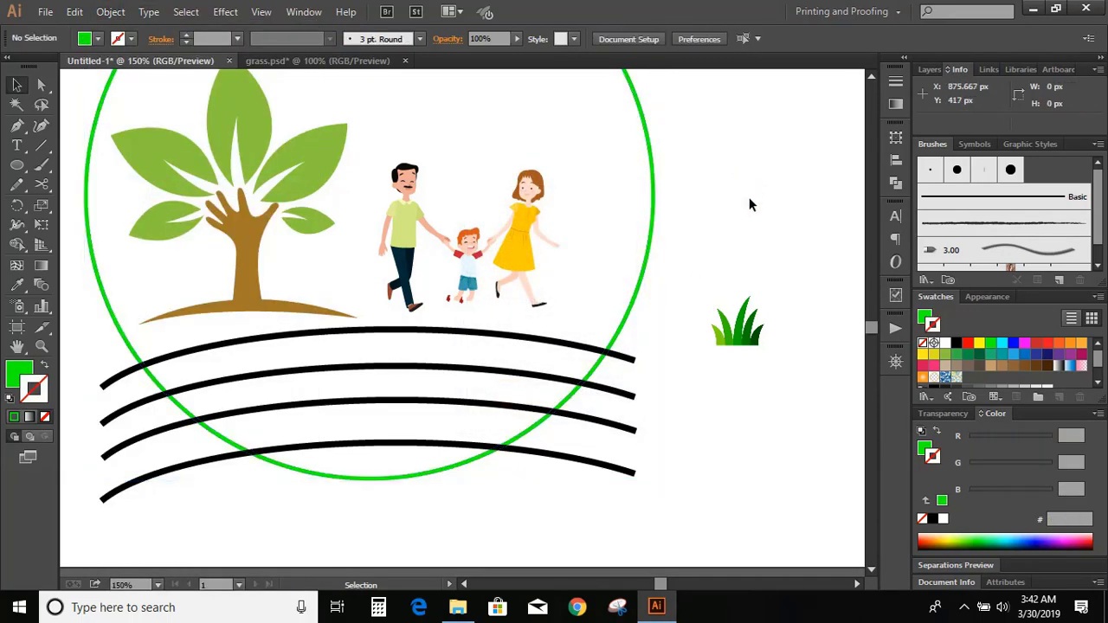
{"action": "scroll", "coordinate": [749, 198], "scroll_direction": "up", "scroll_amount": 1}
{"action": "scroll", "coordinate": [750, 199], "scroll_direction": "up", "scroll_amount": 2}
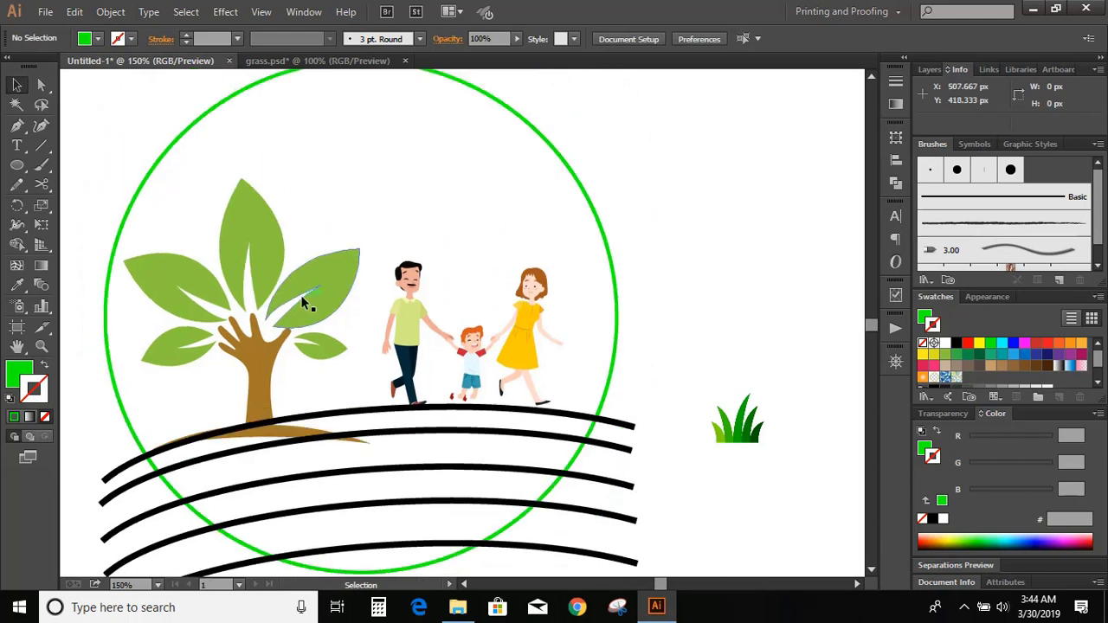
- With the tree group and top ground curve selected, Shape Builder away the brown sliver under the tree
{"action": "left_click", "coordinate": [303, 301]}
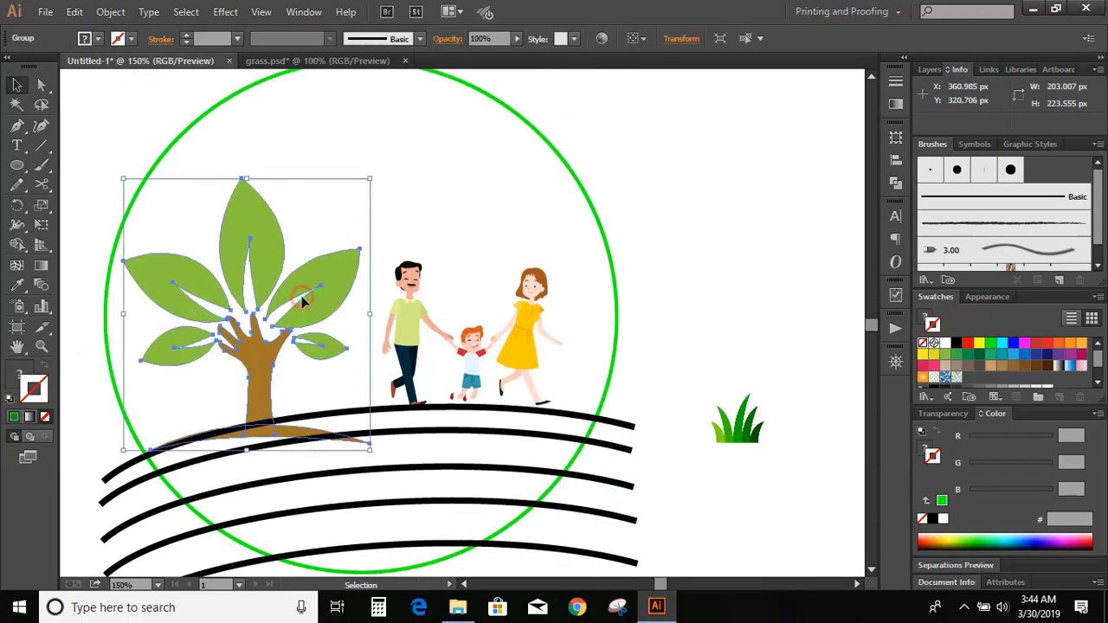
{"action": "left_click", "coordinate": [312, 418], "text": "shift"}
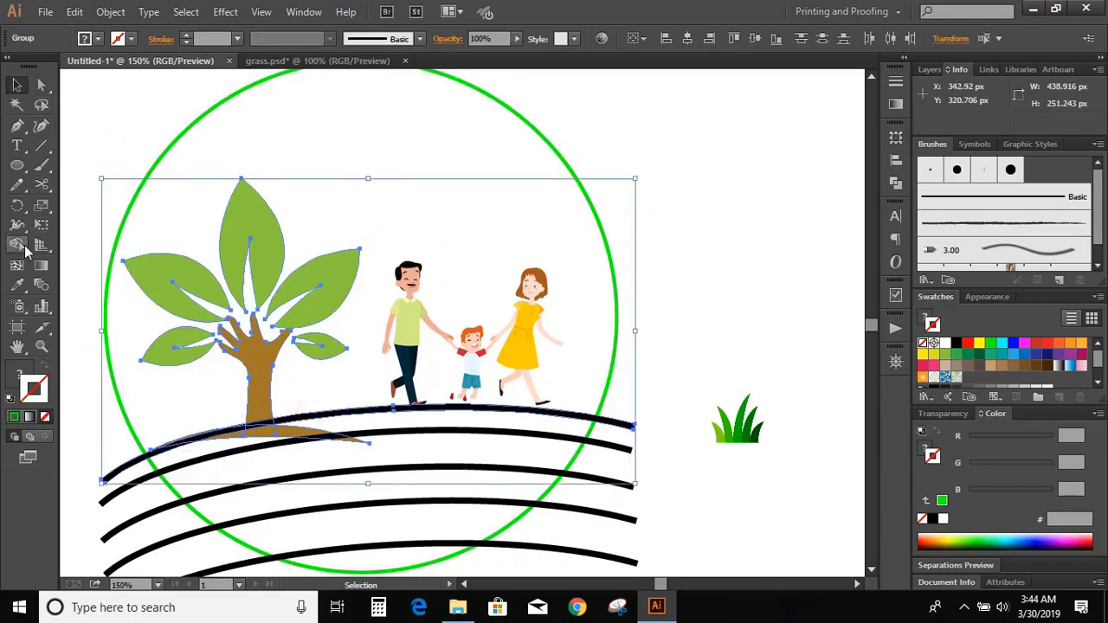
{"action": "left_click", "coordinate": [18, 248]}
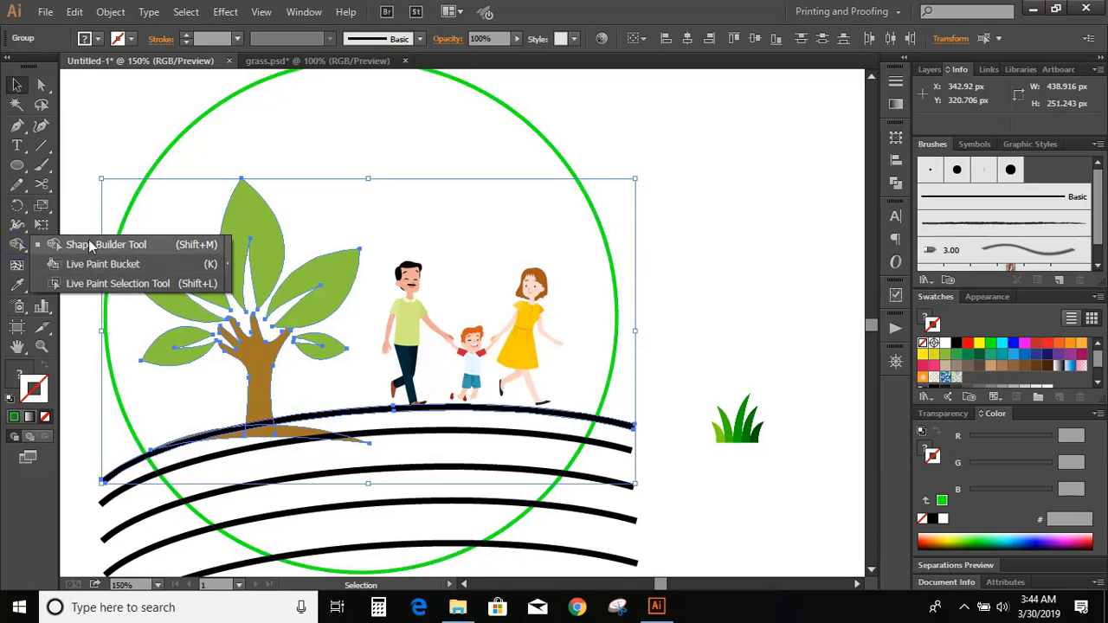
{"action": "left_click", "coordinate": [87, 248]}
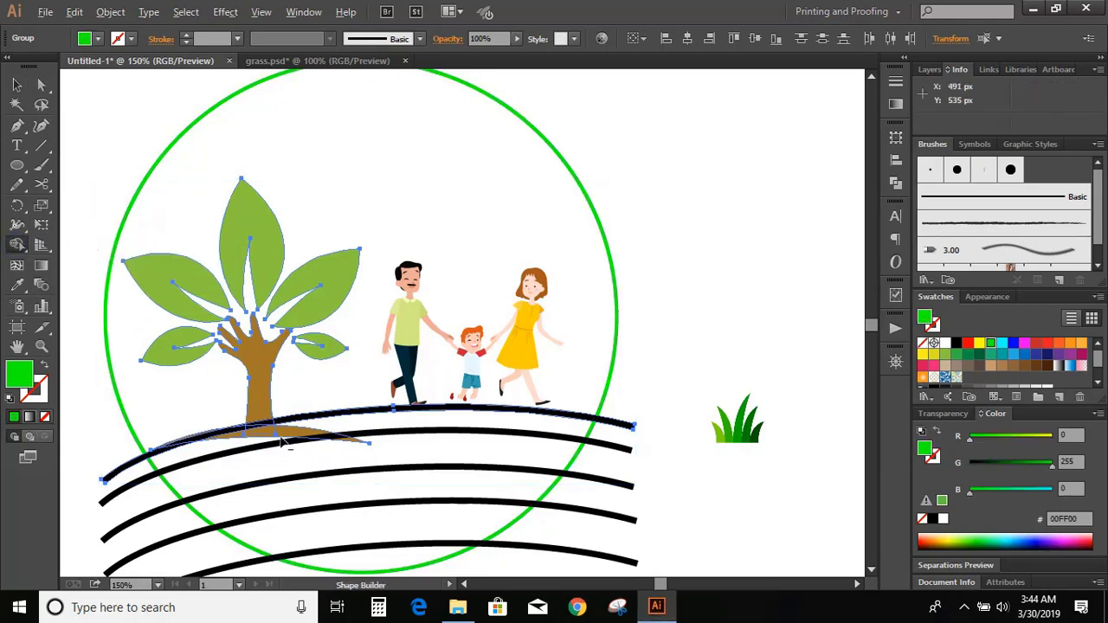
{"action": "left_click", "coordinate": [249, 433]}
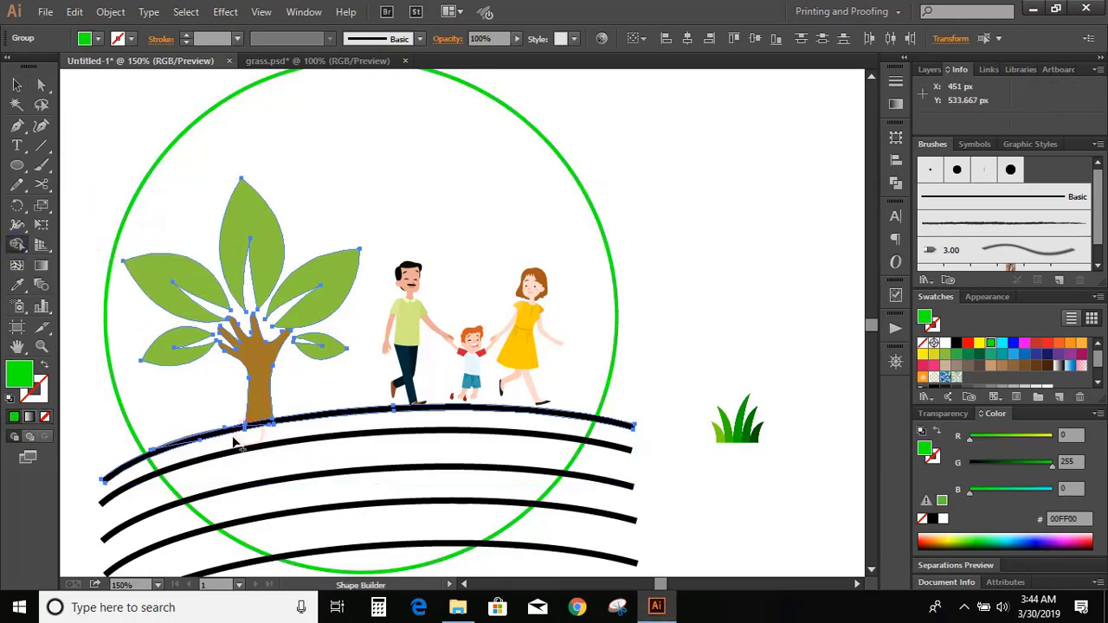
{"action": "left_click", "coordinate": [17, 84]}
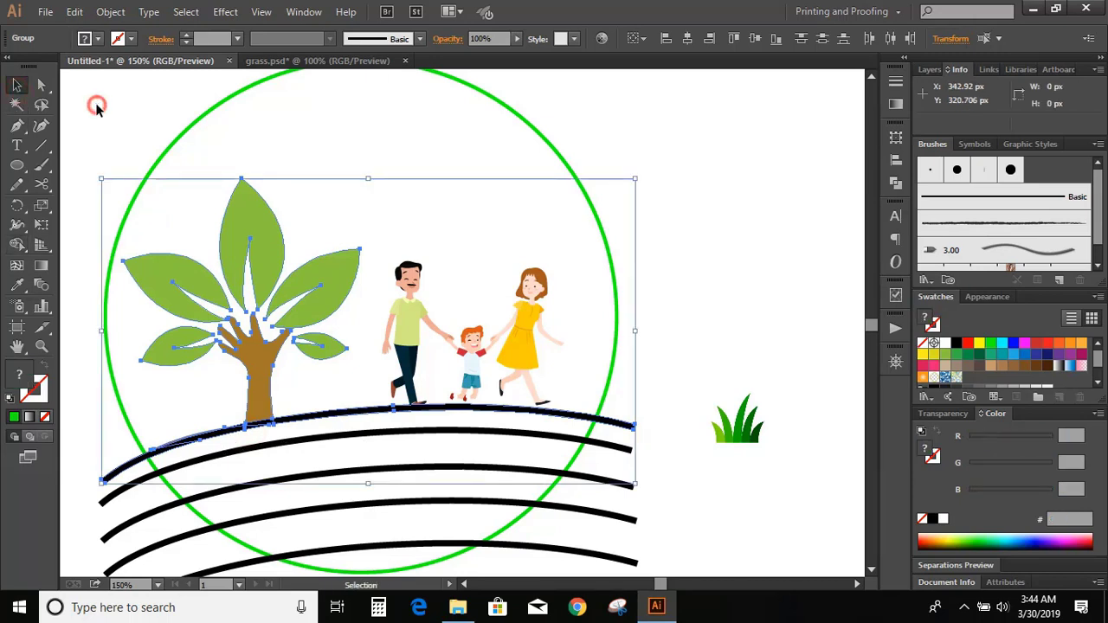
{"action": "left_click", "coordinate": [98, 128]}
{"action": "scroll", "coordinate": [98, 169], "scroll_direction": "down", "scroll_amount": 1}
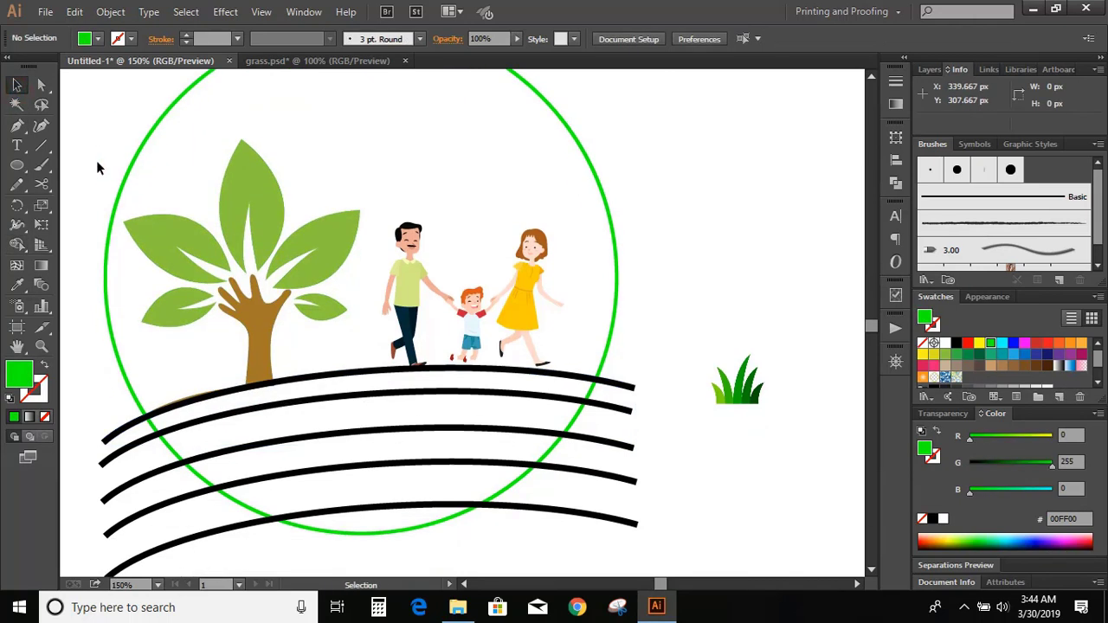
- Move the second ground curve lower to even out the spacing between curves
{"action": "left_click", "coordinate": [336, 399]}
{"action": "key", "text": "Down"}
{"action": "key", "text": "Down"}
{"action": "key", "text": "Down"}
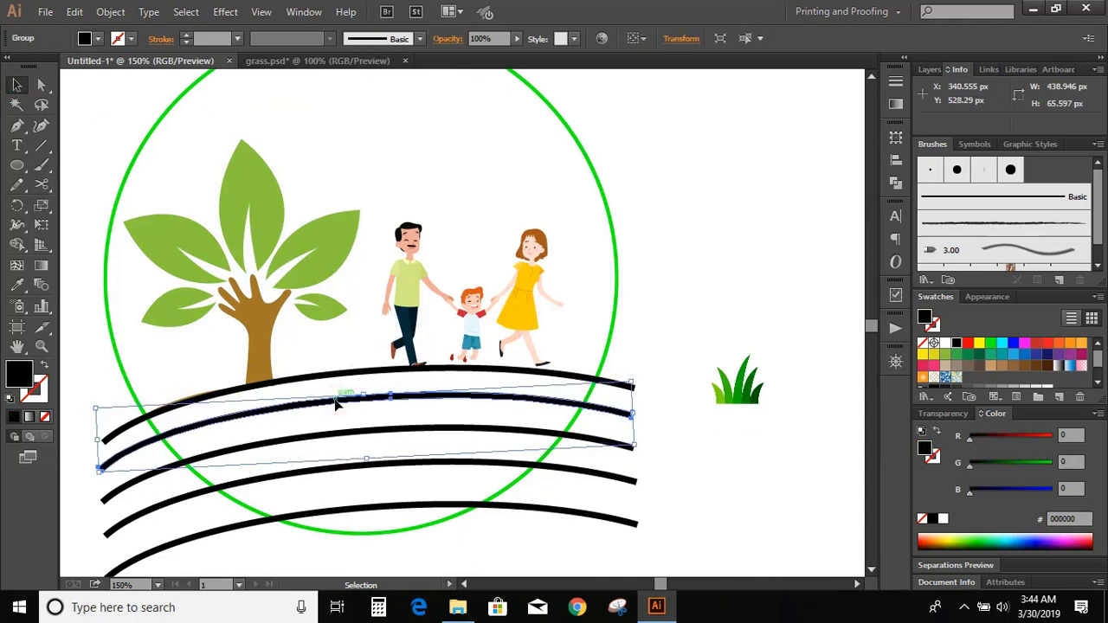
{"action": "left_click_drag", "start_coordinate": [391, 400], "coordinate": [397, 466]}
- Fill the five bands between the curves inside the ring with red ED1C24 using Shape Builder
{"action": "left_click_drag", "start_coordinate": [669, 523], "coordinate": [586, 353]}
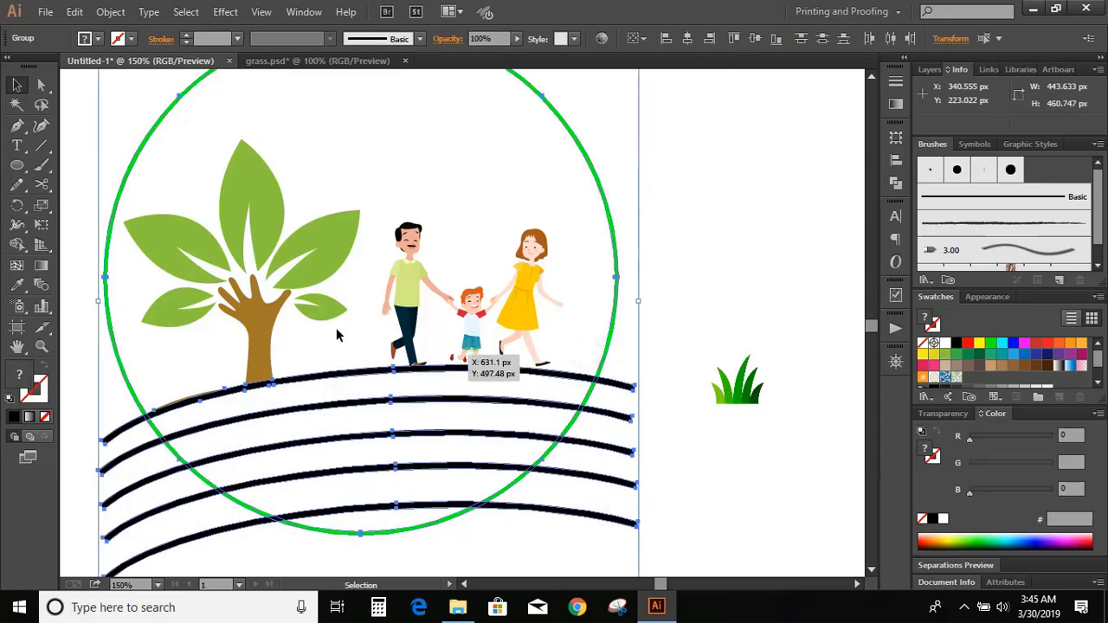
{"action": "left_click", "coordinate": [19, 245]}
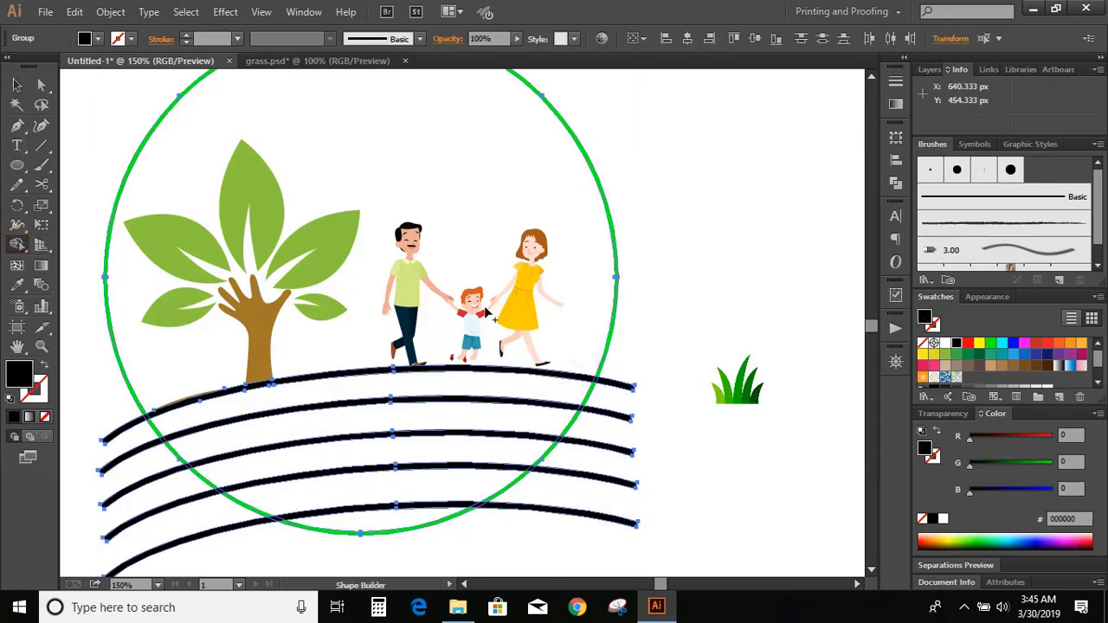
{"action": "left_click", "coordinate": [1048, 342]}
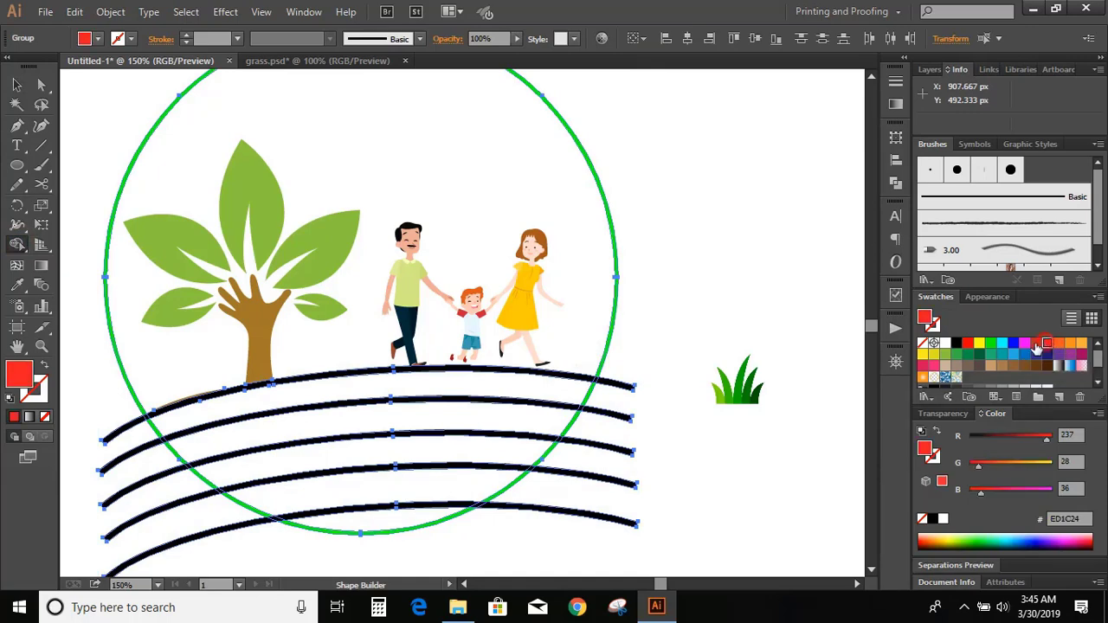
{"action": "left_click", "coordinate": [485, 386]}
{"action": "left_click", "coordinate": [444, 421]}
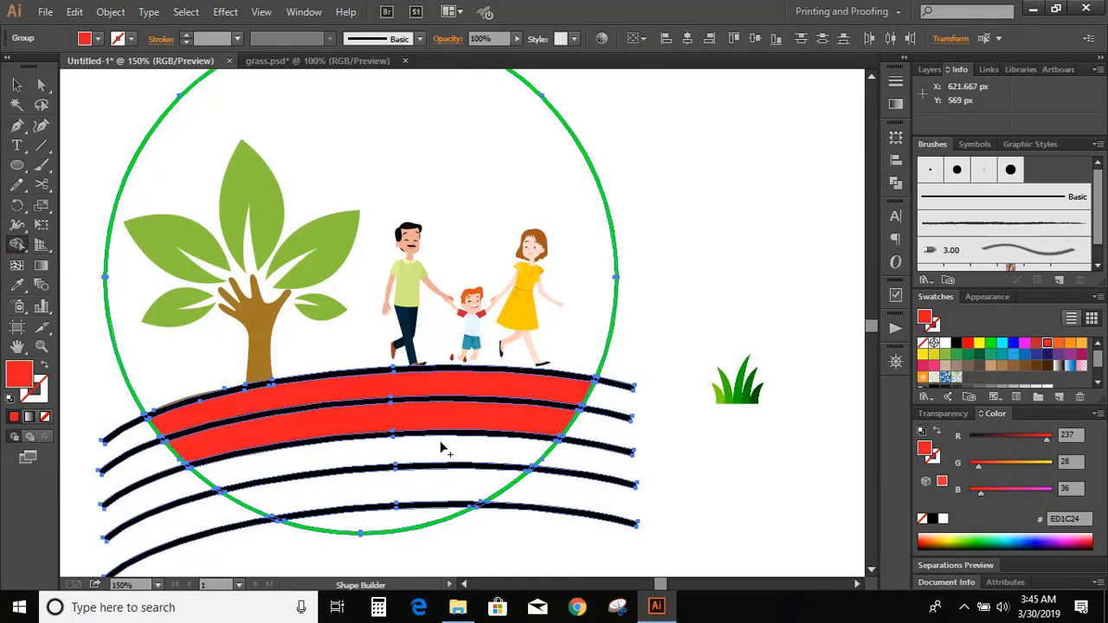
{"action": "left_click", "coordinate": [439, 448]}
{"action": "left_click", "coordinate": [416, 490]}
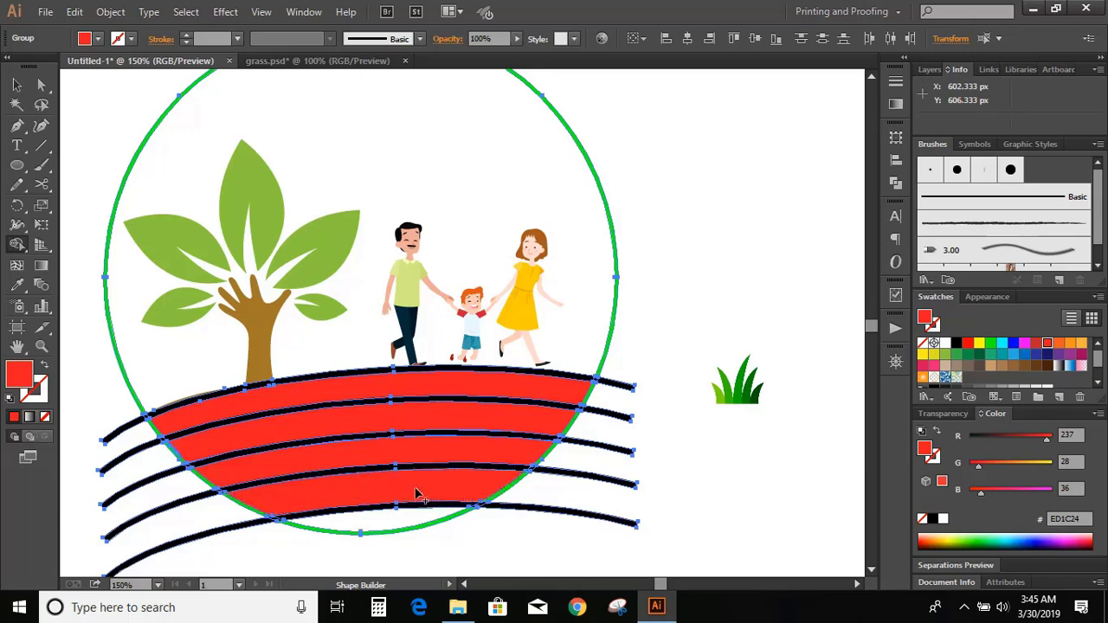
{"action": "left_click", "coordinate": [396, 521]}
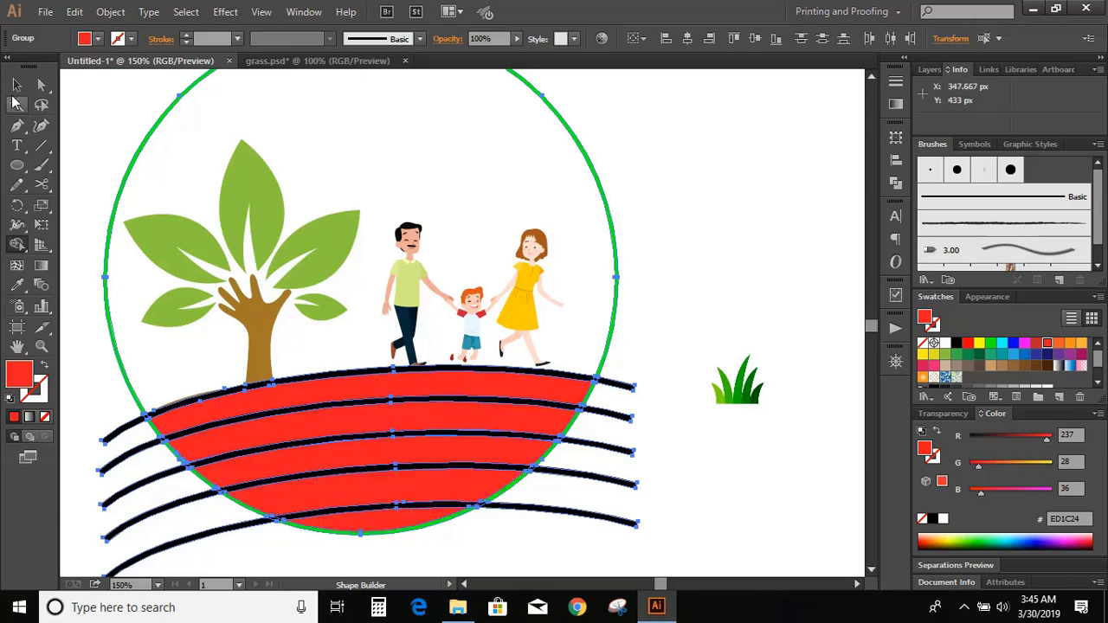
{"action": "left_click", "coordinate": [16, 84]}
{"action": "left_click", "coordinate": [77, 260]}
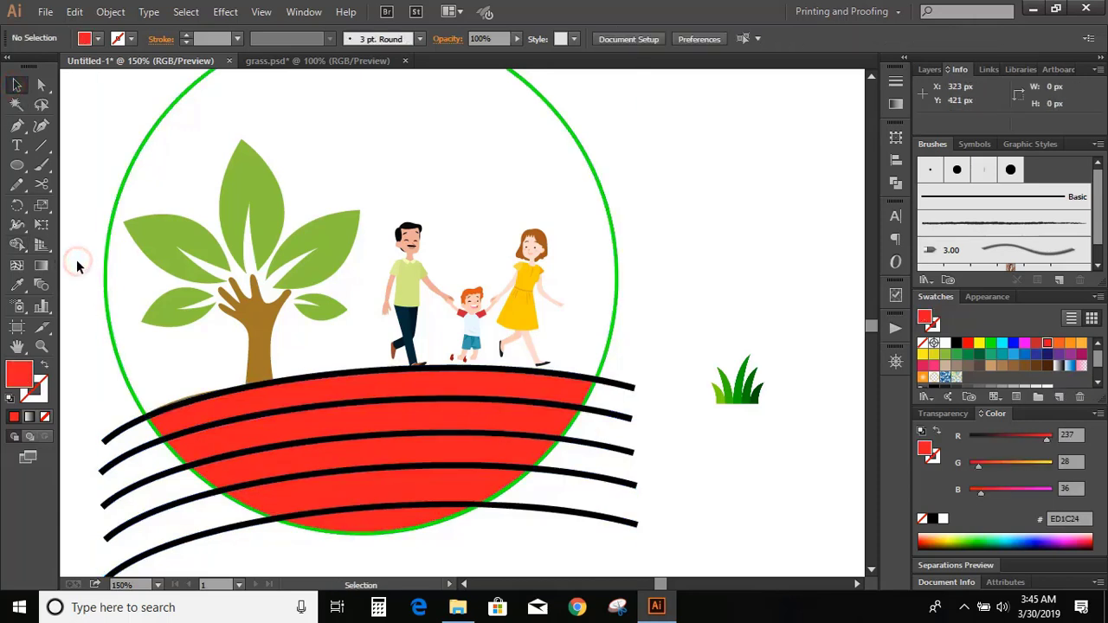
- Nudge the tree group down two steps and stretch it taller from its top handle
{"action": "left_click_drag", "start_coordinate": [655, 528], "coordinate": [615, 377]}
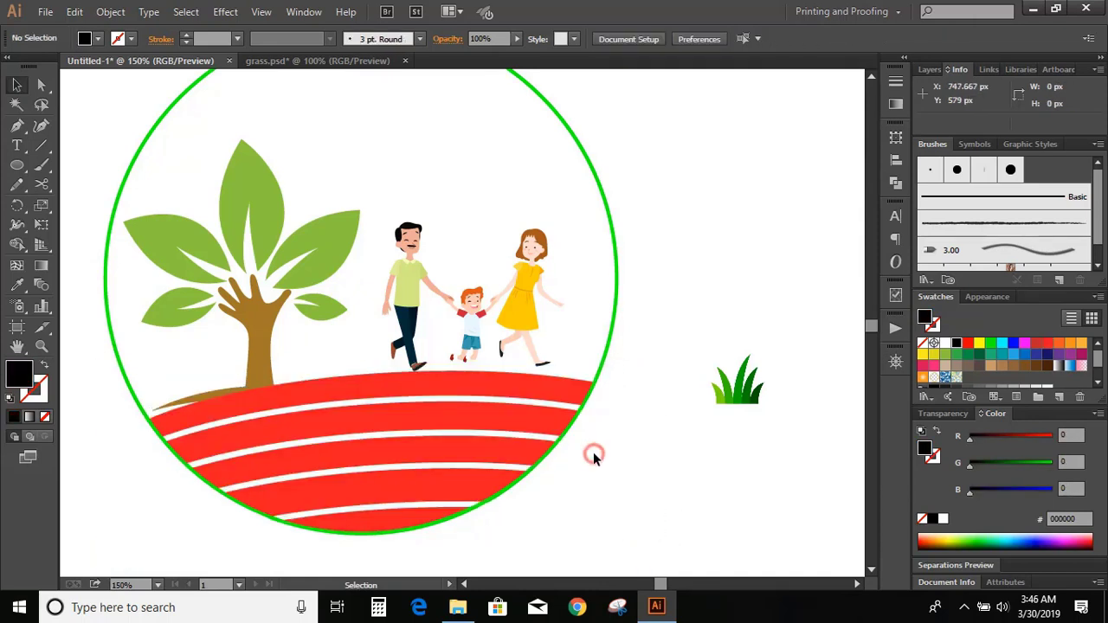
{"action": "left_click", "coordinate": [253, 340]}
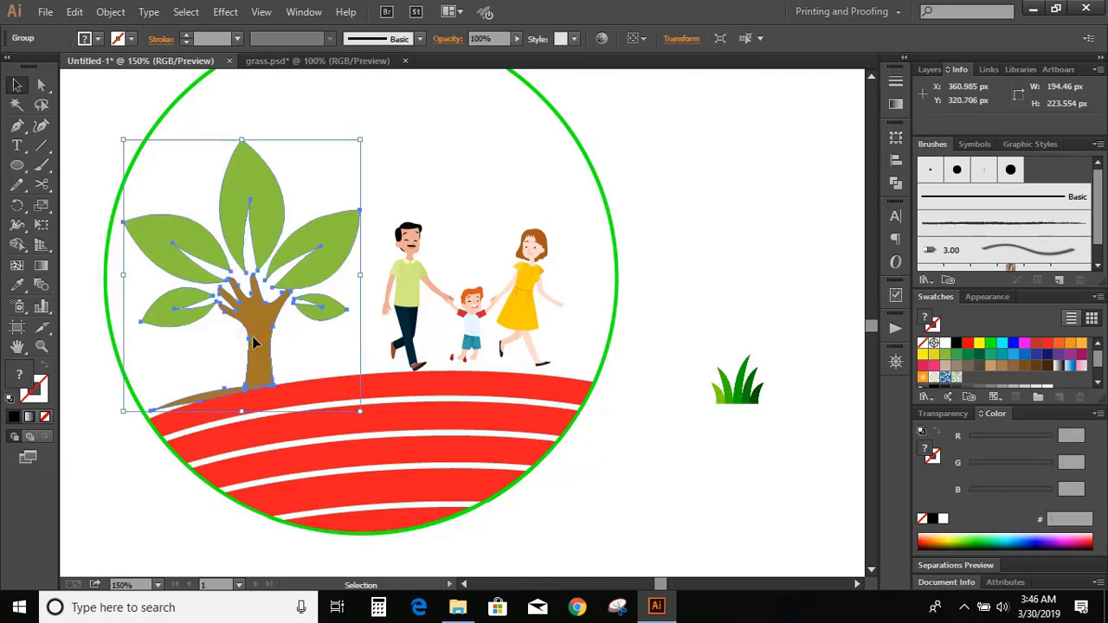
{"action": "key", "text": "Down"}
{"action": "key", "text": "Down"}
{"action": "key", "text": "Down"}
{"action": "key", "text": "Down"}
{"action": "key", "text": "Down"}
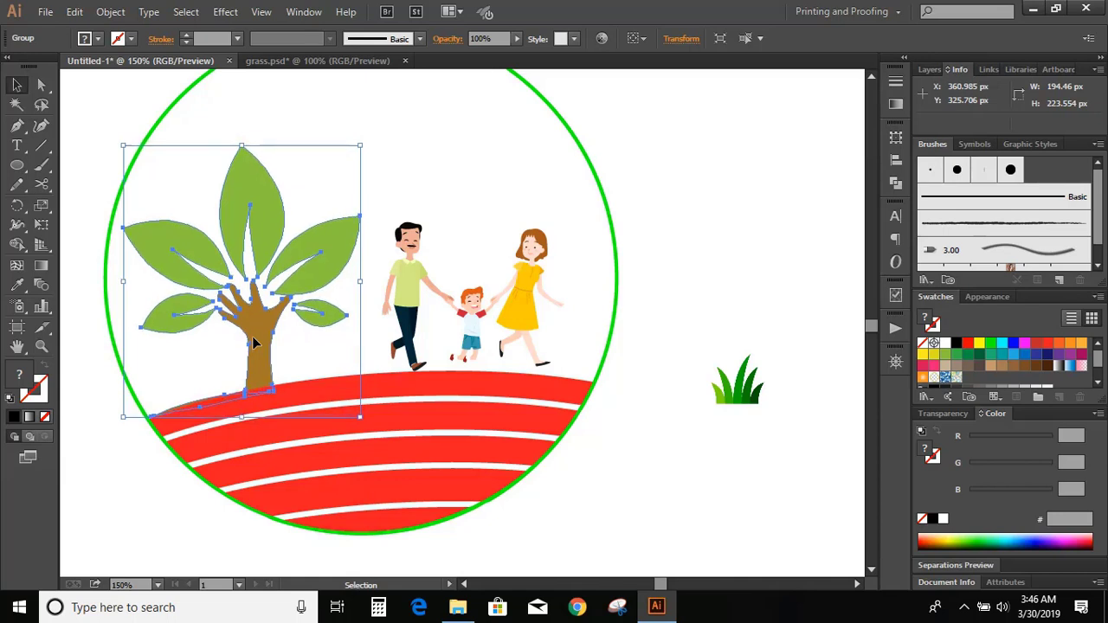
{"action": "key", "text": "Down"}
{"action": "key", "text": "Down"}
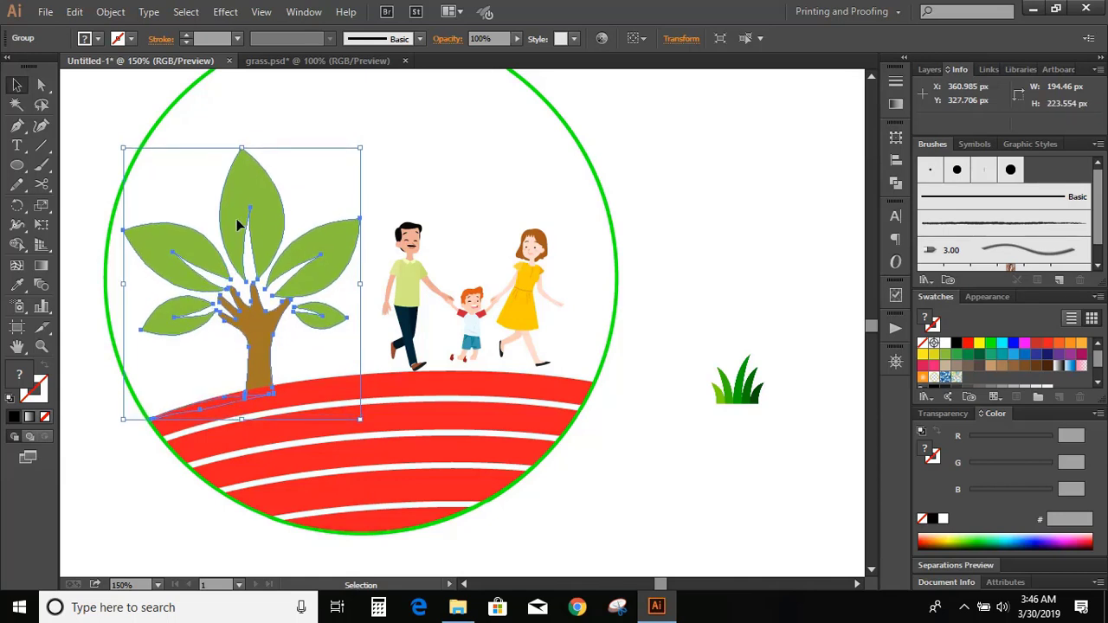
{"action": "left_click_drag", "start_coordinate": [242, 148], "coordinate": [243, 140]}
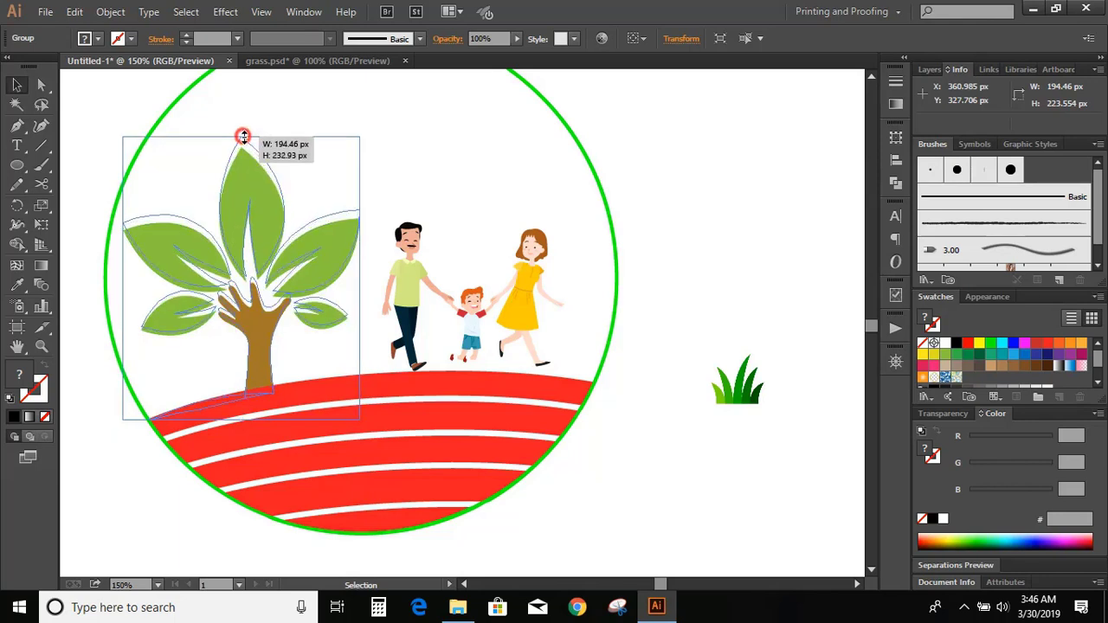
- Place the grass tuft beside the tree, copy it along the hill, and stretch two tufts taller
{"action": "left_click", "coordinate": [692, 416]}
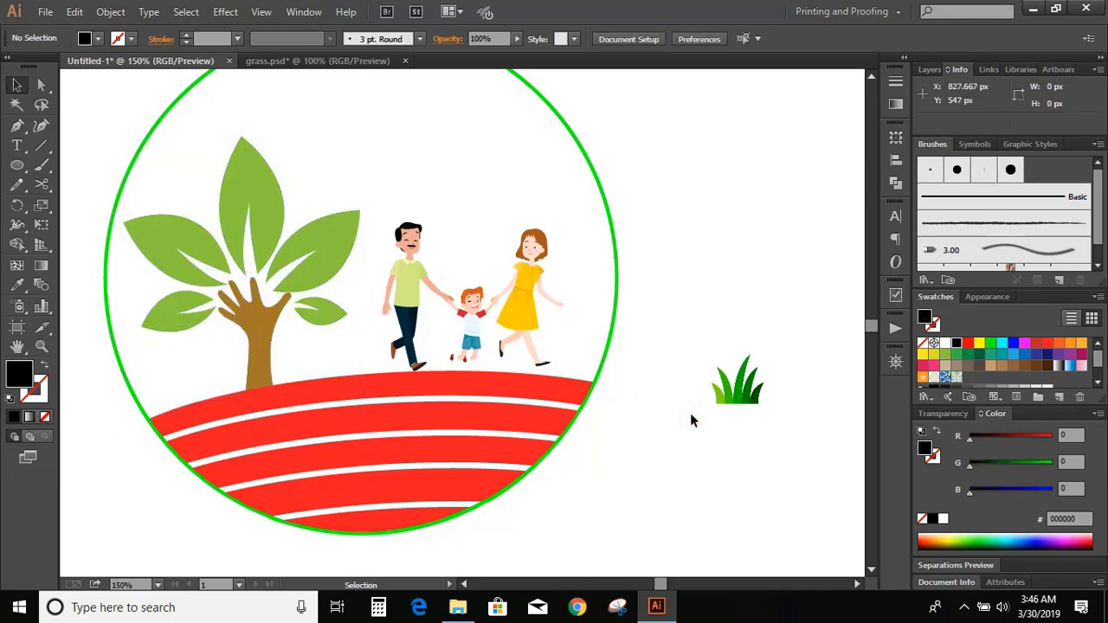
{"action": "mouse_move", "coordinate": [750, 401]}
{"action": "left_mouse_down"}
{"action": "mouse_move", "coordinate": [366, 386]}
{"action": "mouse_move", "coordinate": [217, 406]}
{"action": "left_mouse_up"}
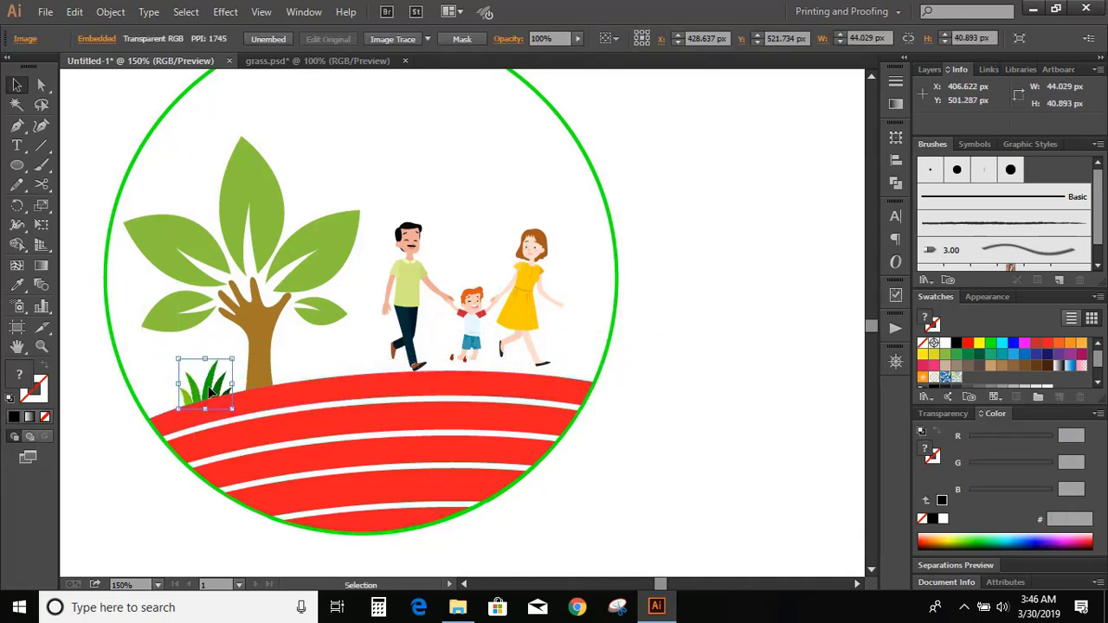
{"action": "mouse_move", "coordinate": [210, 391]}
{"action": "left_mouse_down"}
{"action": "mouse_move", "coordinate": [177, 401]}
{"action": "mouse_move", "coordinate": [272, 384]}
{"action": "left_mouse_up"}
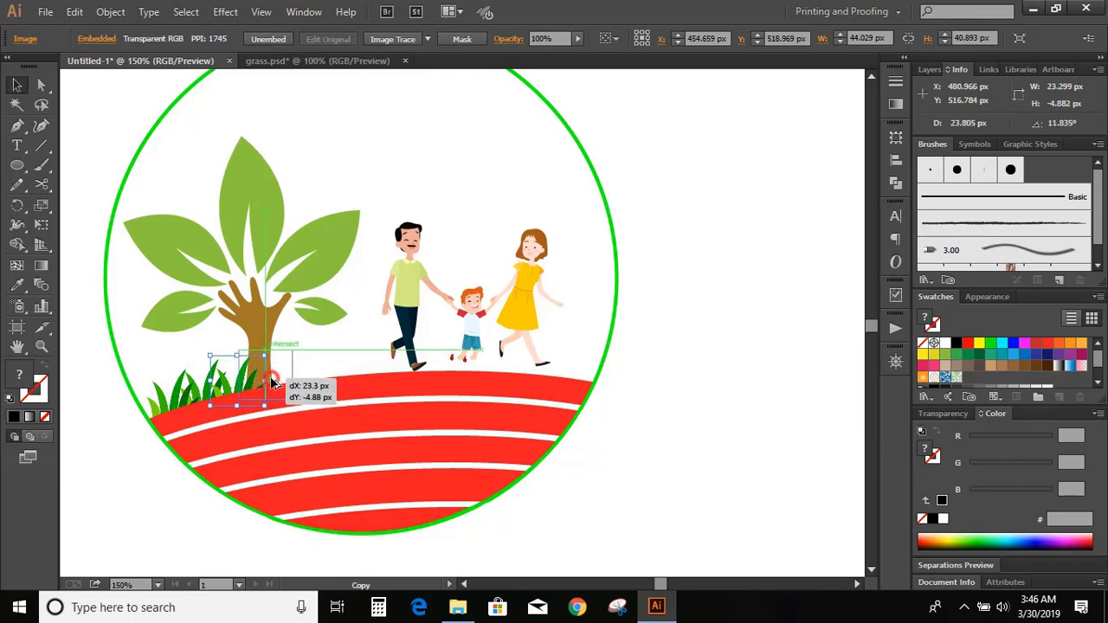
{"action": "left_click_drag", "start_coordinate": [195, 396], "coordinate": [162, 403]}
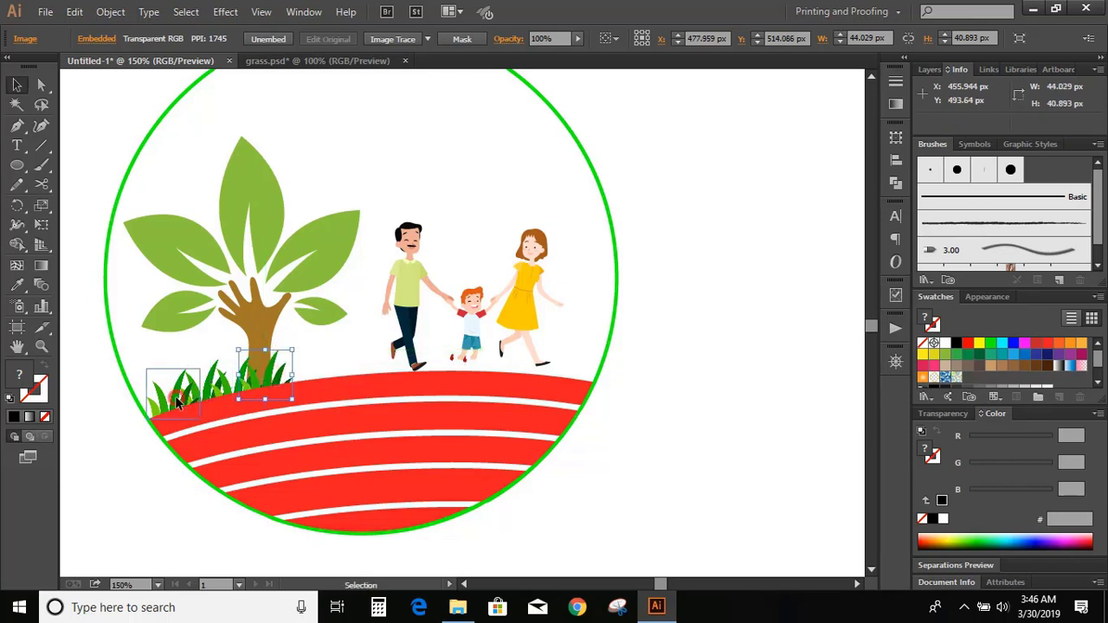
{"action": "left_click_drag", "start_coordinate": [173, 365], "coordinate": [173, 339]}
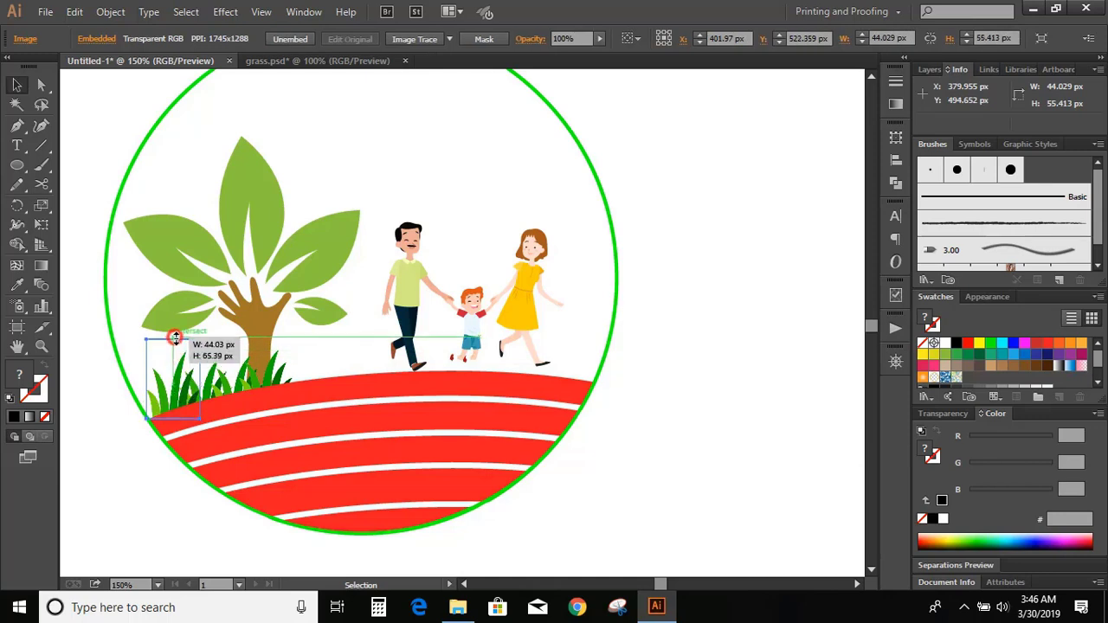
{"action": "left_click", "coordinate": [217, 374]}
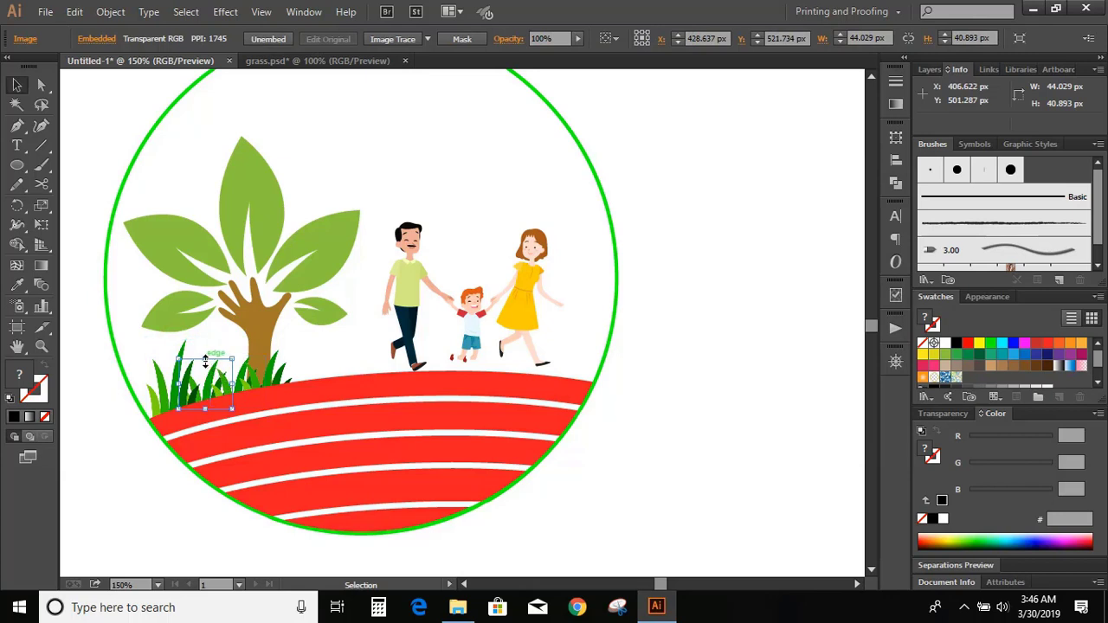
{"action": "left_click_drag", "start_coordinate": [204, 358], "coordinate": [204, 348]}
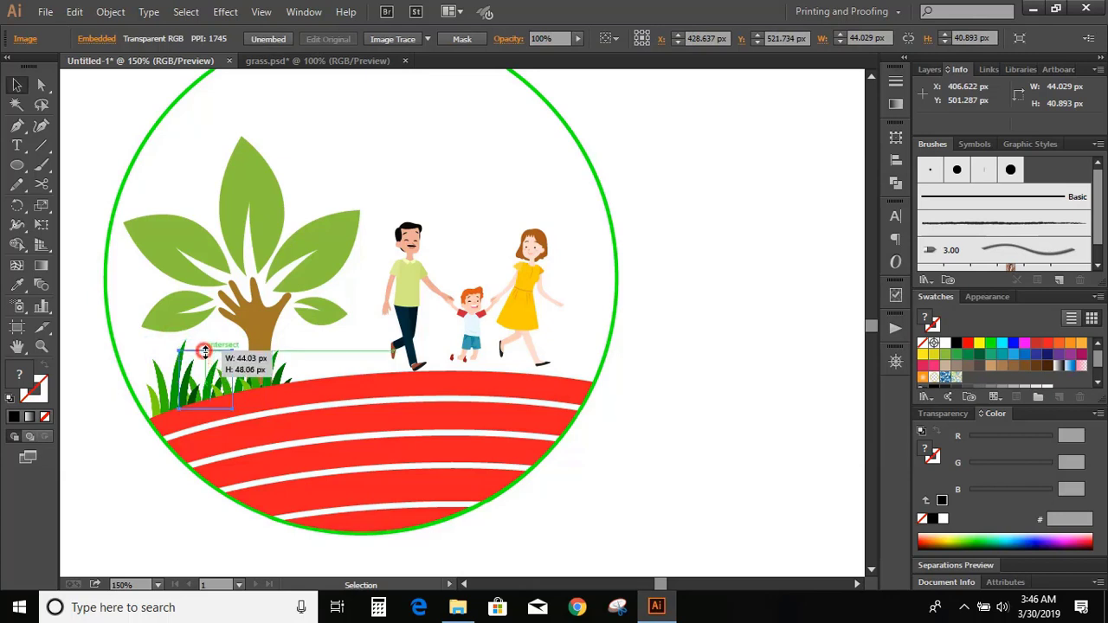
{"action": "left_click", "coordinate": [104, 432]}
{"action": "scroll", "coordinate": [720, 428], "scroll_direction": "up", "scroll_amount": 1}
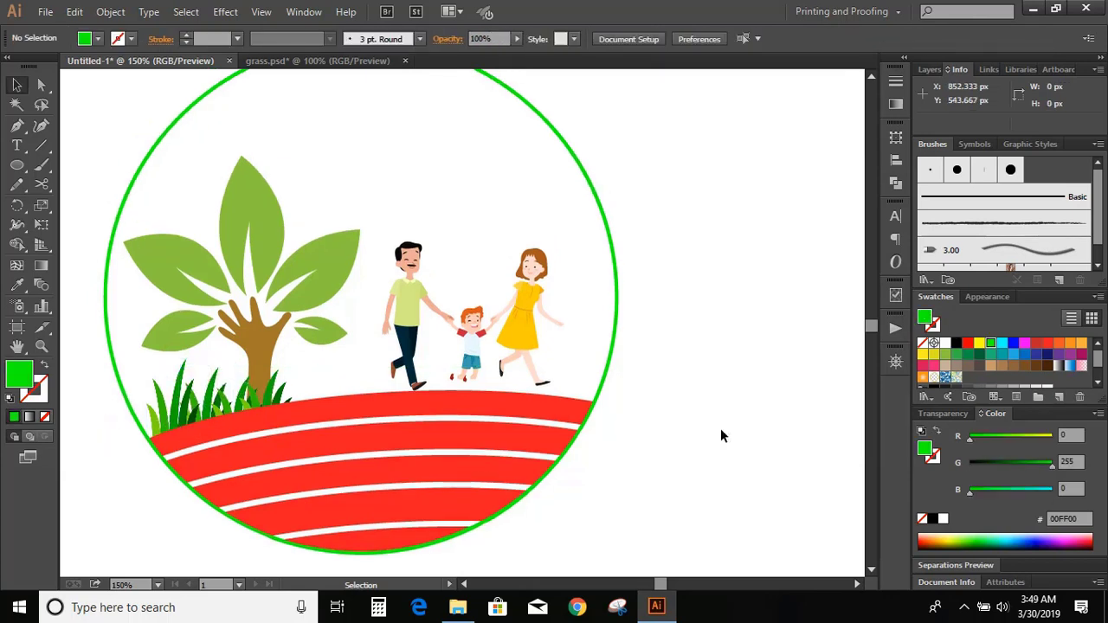
- Apply a linear gradient to the top red stripe with green, yellow-green and bright green stops
{"action": "left_click", "coordinate": [456, 414]}
{"action": "left_click", "coordinate": [894, 104]}
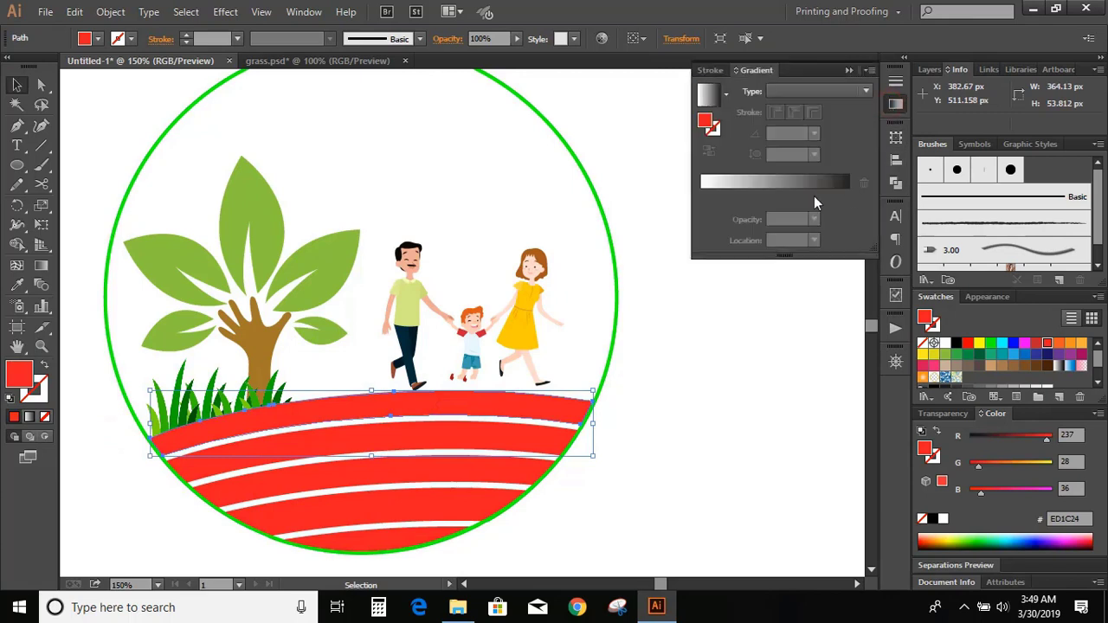
{"action": "left_click", "coordinate": [769, 182]}
{"action": "left_click", "coordinate": [702, 196]}
{"action": "double_click", "coordinate": [702, 197]}
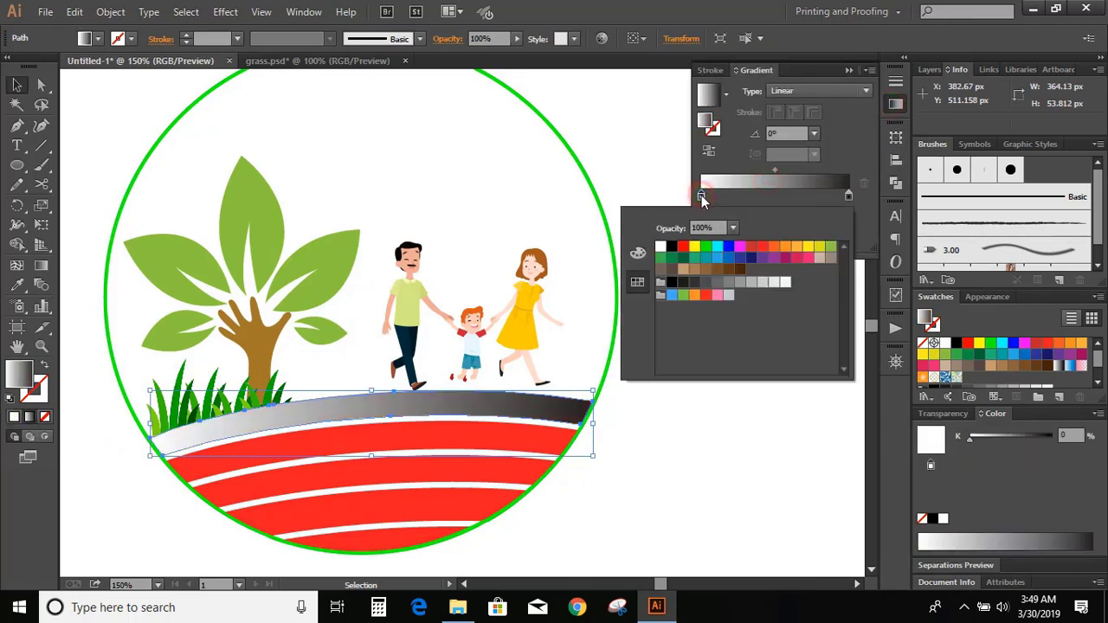
{"action": "left_click", "coordinate": [684, 297]}
{"action": "left_click", "coordinate": [772, 197]}
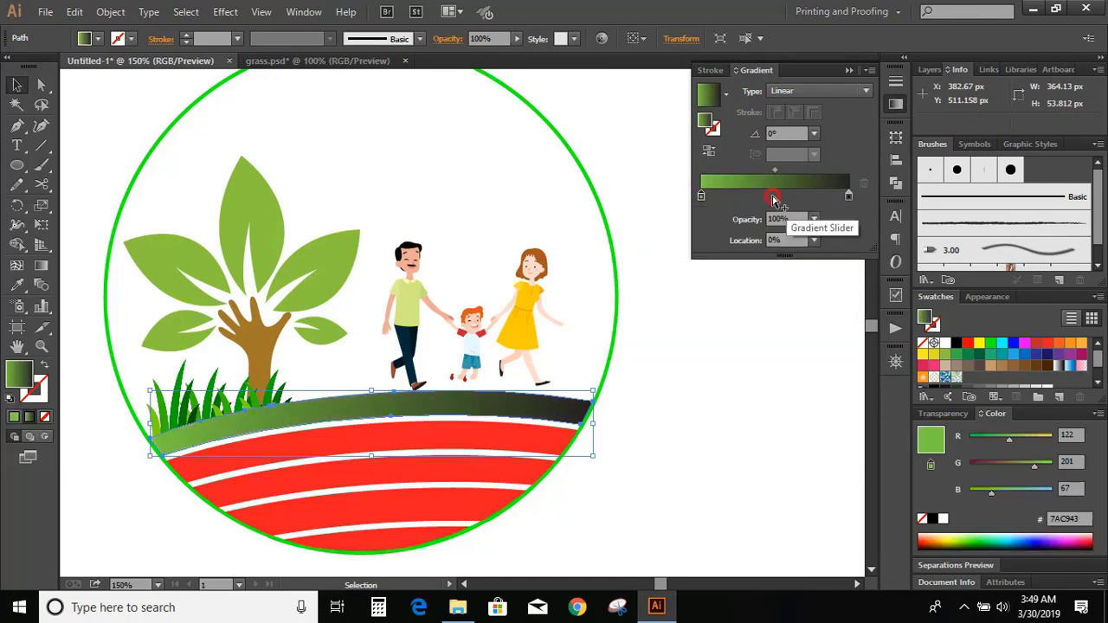
{"action": "left_click", "coordinate": [772, 196]}
{"action": "double_click", "coordinate": [772, 197]}
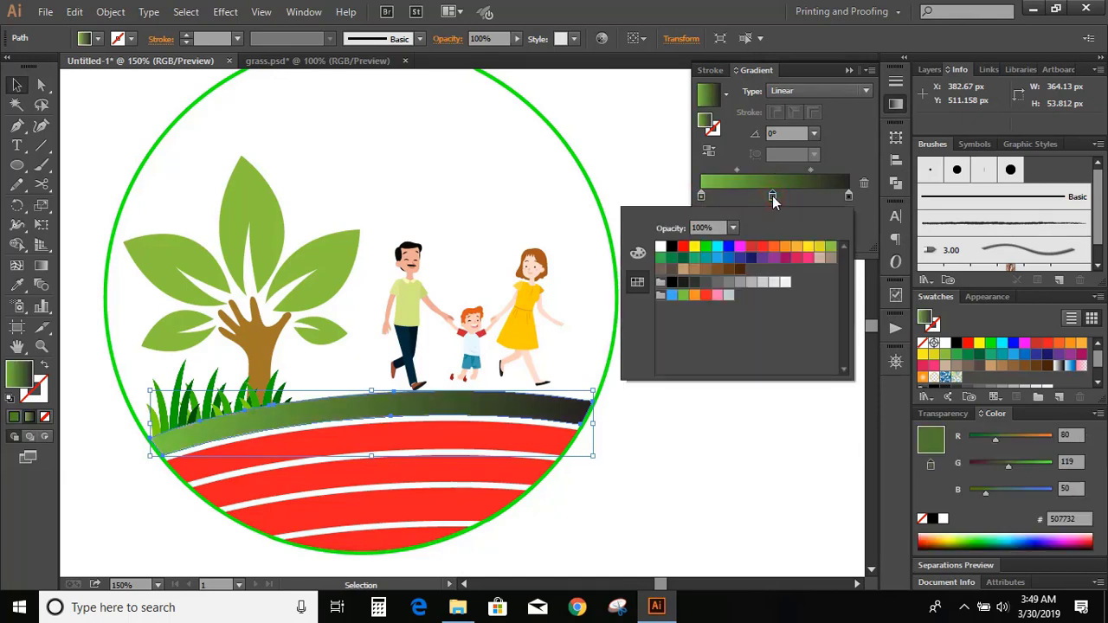
{"action": "left_click", "coordinate": [831, 248]}
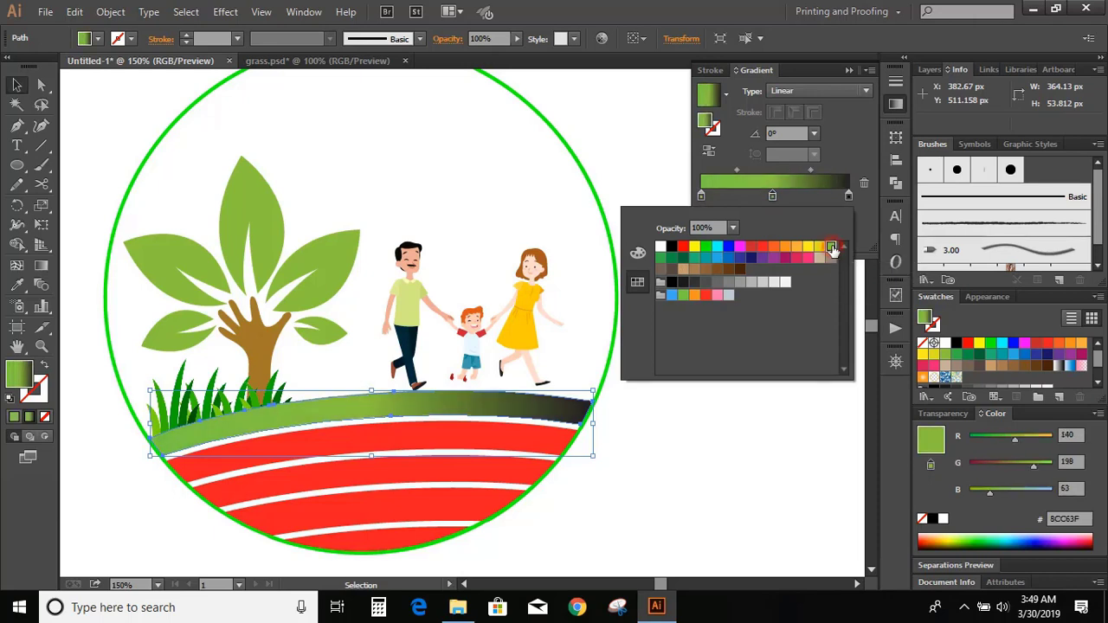
{"action": "left_click", "coordinate": [849, 197]}
{"action": "double_click", "coordinate": [849, 197]}
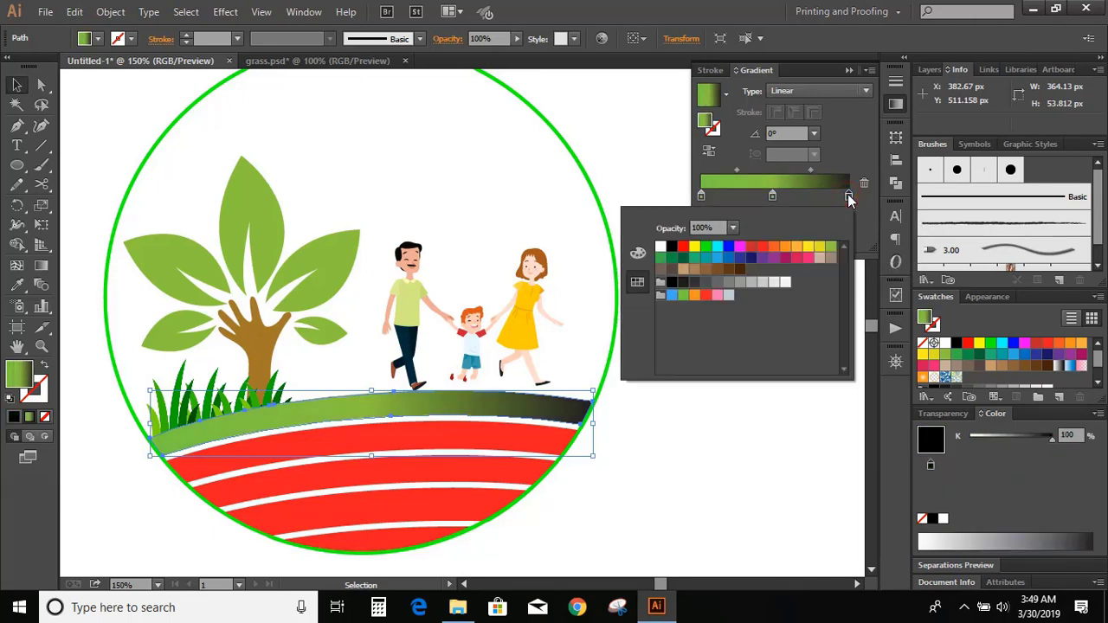
{"action": "left_click", "coordinate": [703, 249]}
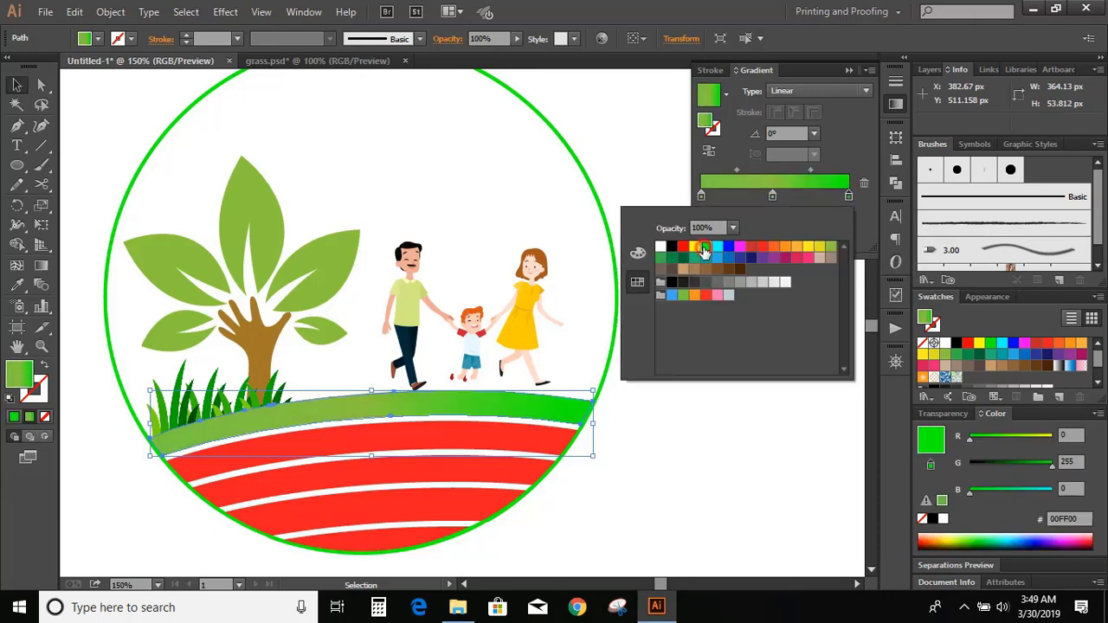
- Recolour the gradient stops dark green, bright green and yellow-green from left to right
{"action": "left_click", "coordinate": [701, 196]}
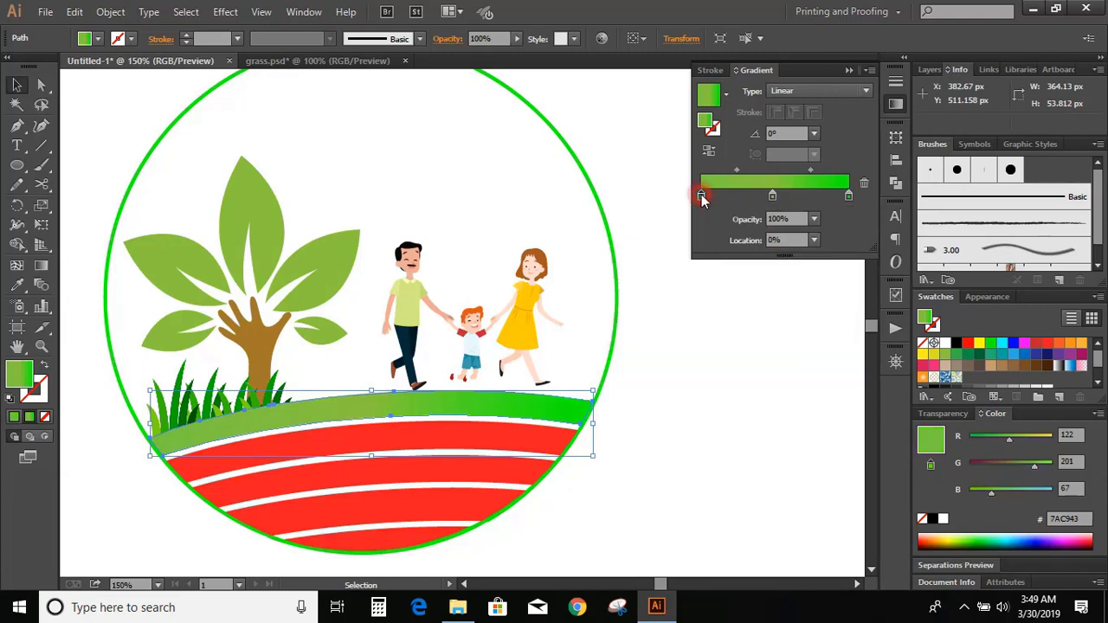
{"action": "double_click", "coordinate": [701, 196]}
{"action": "left_click", "coordinate": [682, 259]}
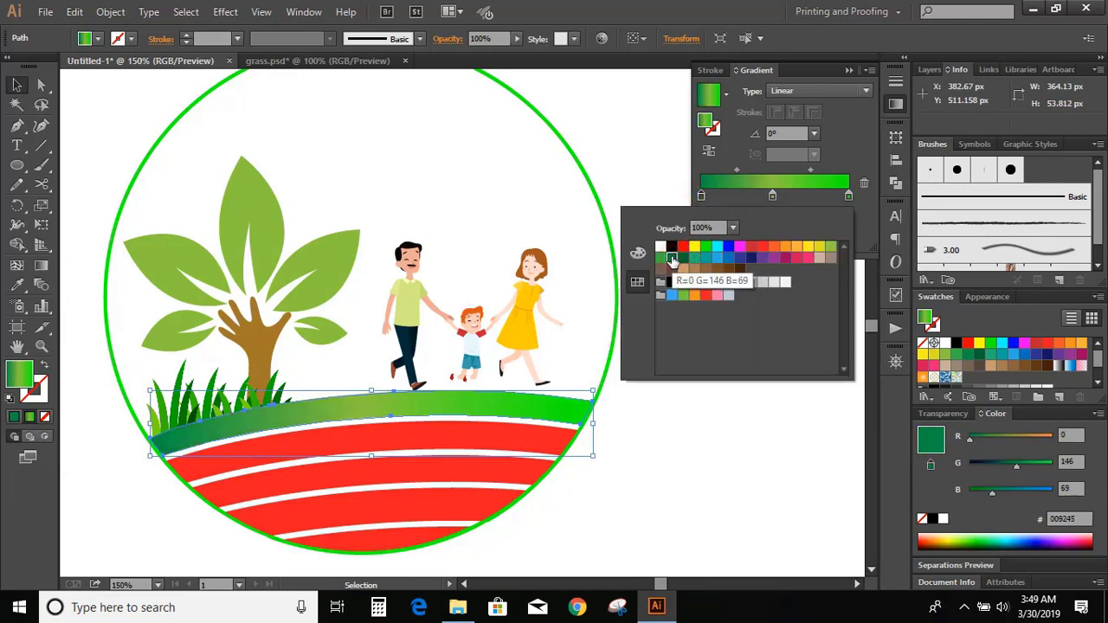
{"action": "left_click", "coordinate": [772, 197]}
{"action": "double_click", "coordinate": [773, 198]}
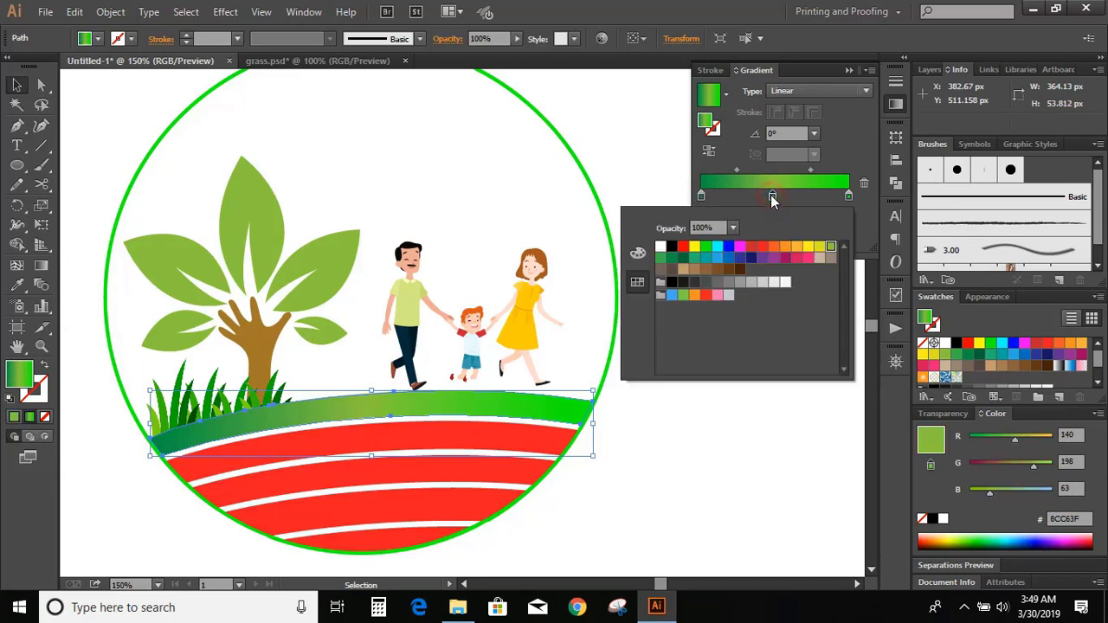
{"action": "left_click", "coordinate": [707, 248]}
{"action": "left_click", "coordinate": [848, 197]}
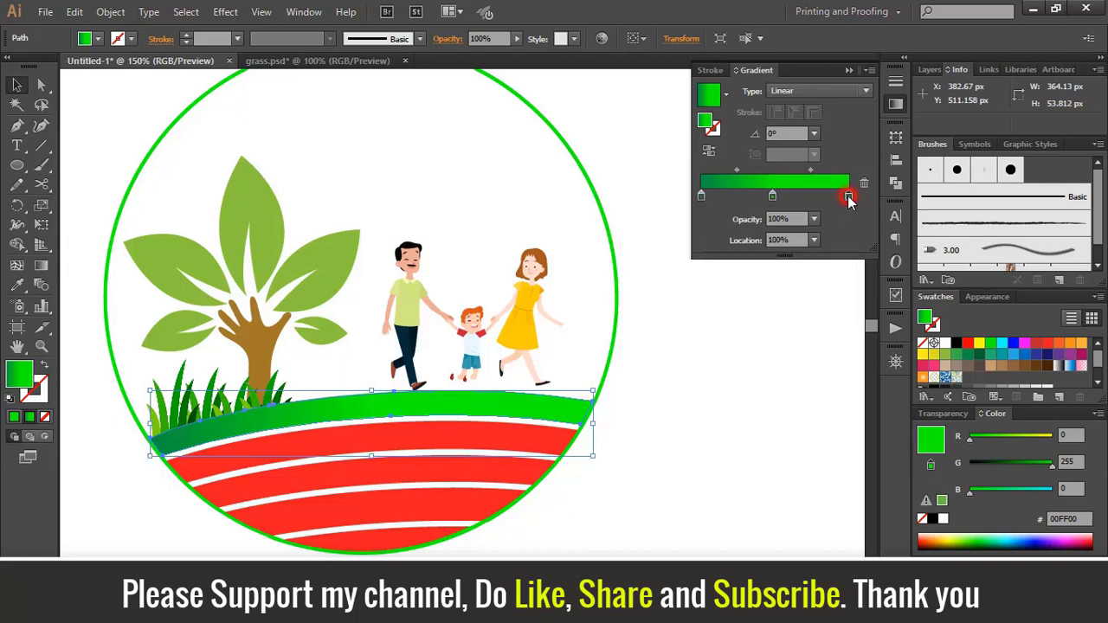
{"action": "double_click", "coordinate": [848, 197]}
{"action": "left_click", "coordinate": [820, 249]}
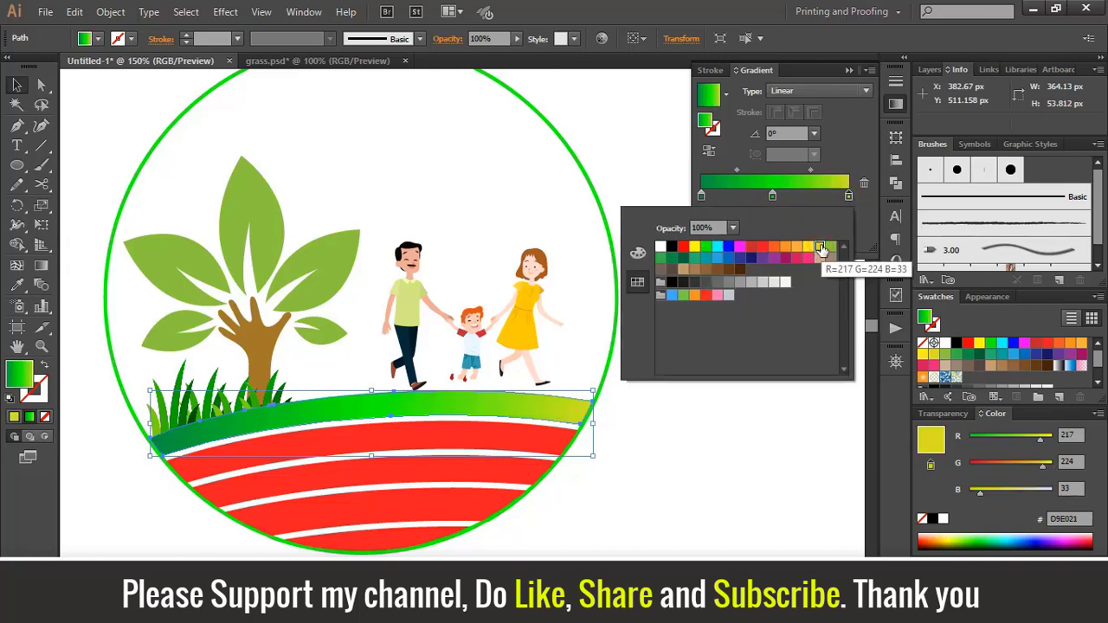
{"action": "left_click", "coordinate": [759, 463]}
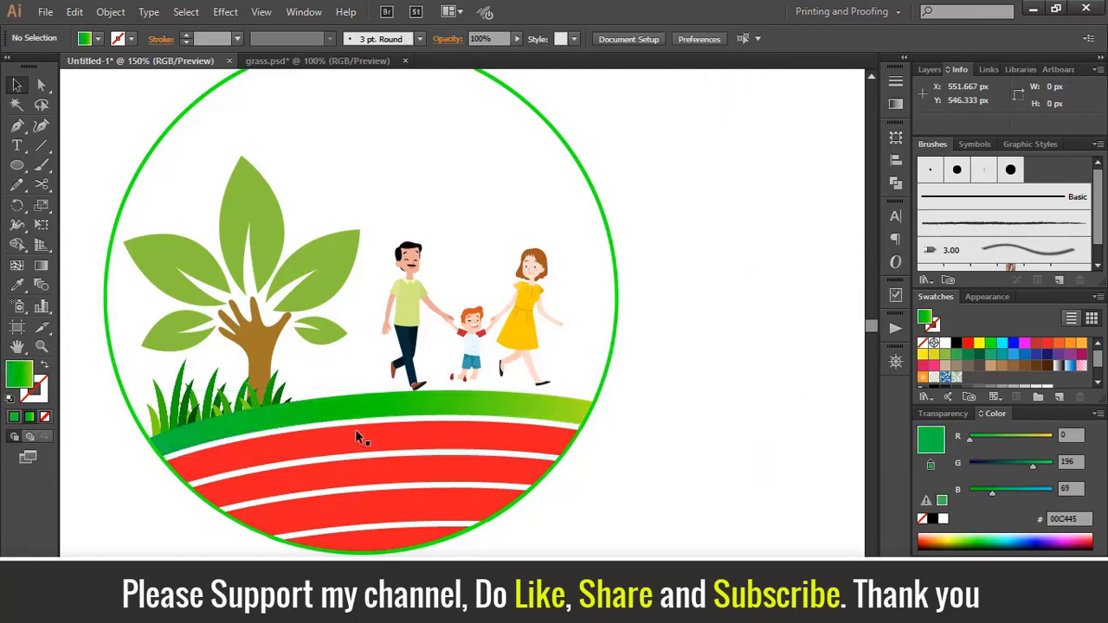
- Eyedropper the top band's green gradient onto the three lower red stripes, then fit the artboard in view
{"action": "left_click", "coordinate": [361, 459]}
{"action": "left_click", "coordinate": [367, 498], "text": "shift"}
{"action": "left_click", "coordinate": [367, 524], "text": "shift"}
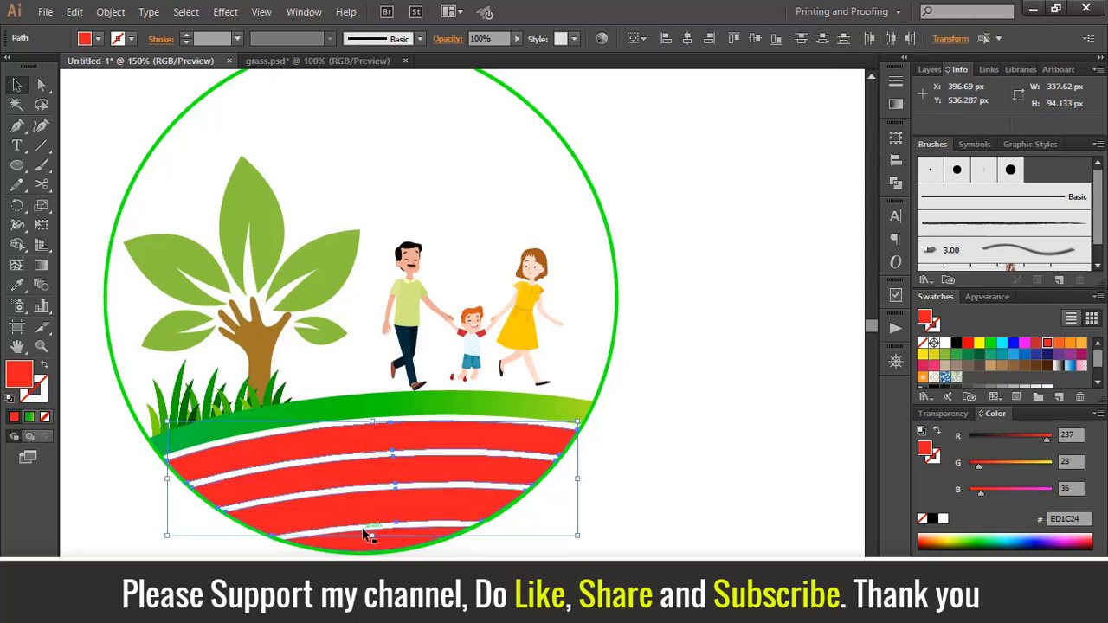
{"action": "left_click", "coordinate": [17, 286]}
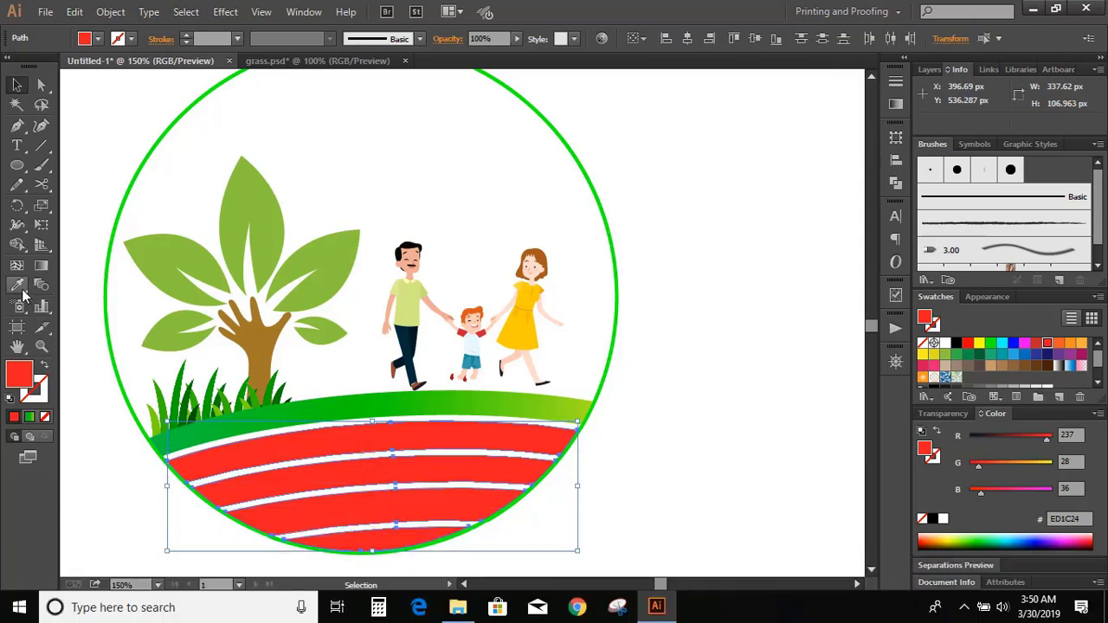
{"action": "left_click", "coordinate": [308, 408]}
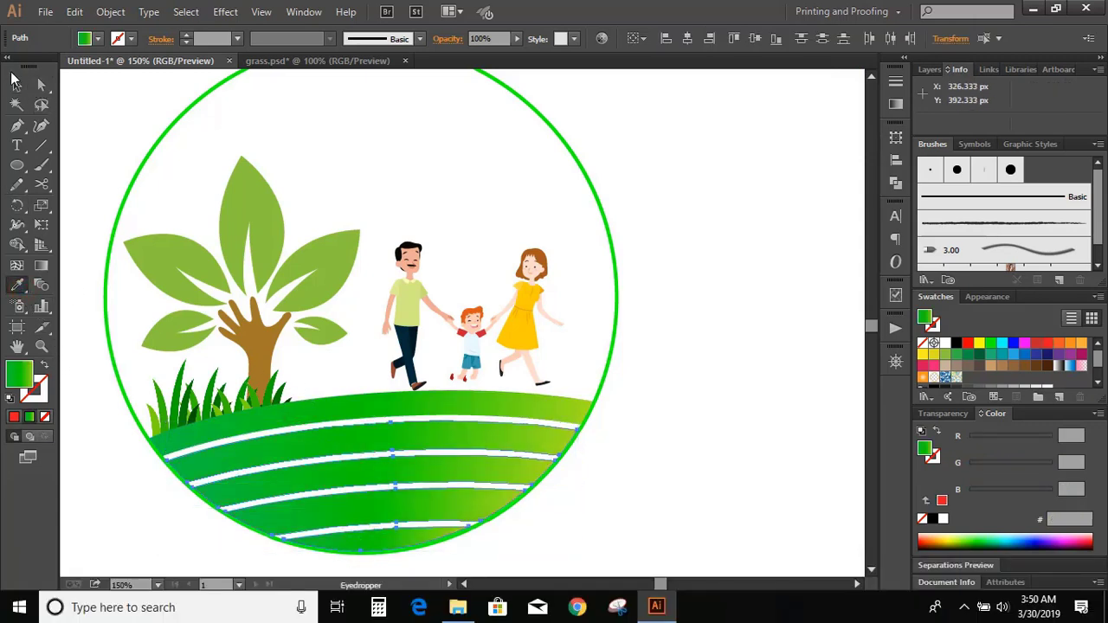
{"action": "left_click", "coordinate": [16, 84]}
{"action": "left_click", "coordinate": [122, 140]}
{"action": "key", "text": "ctrl+0"}
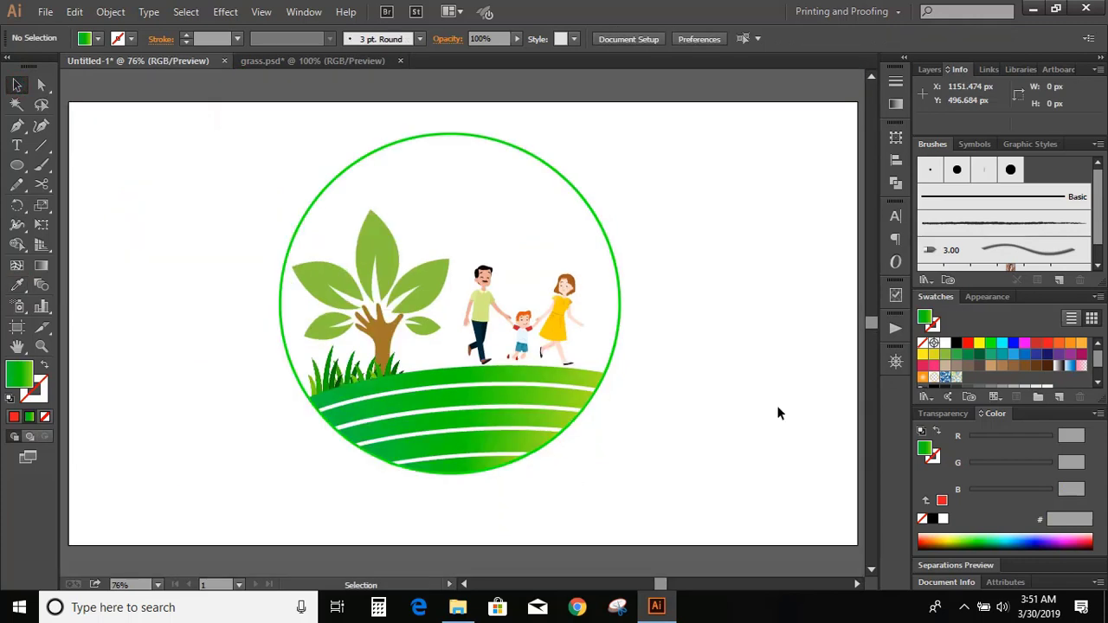